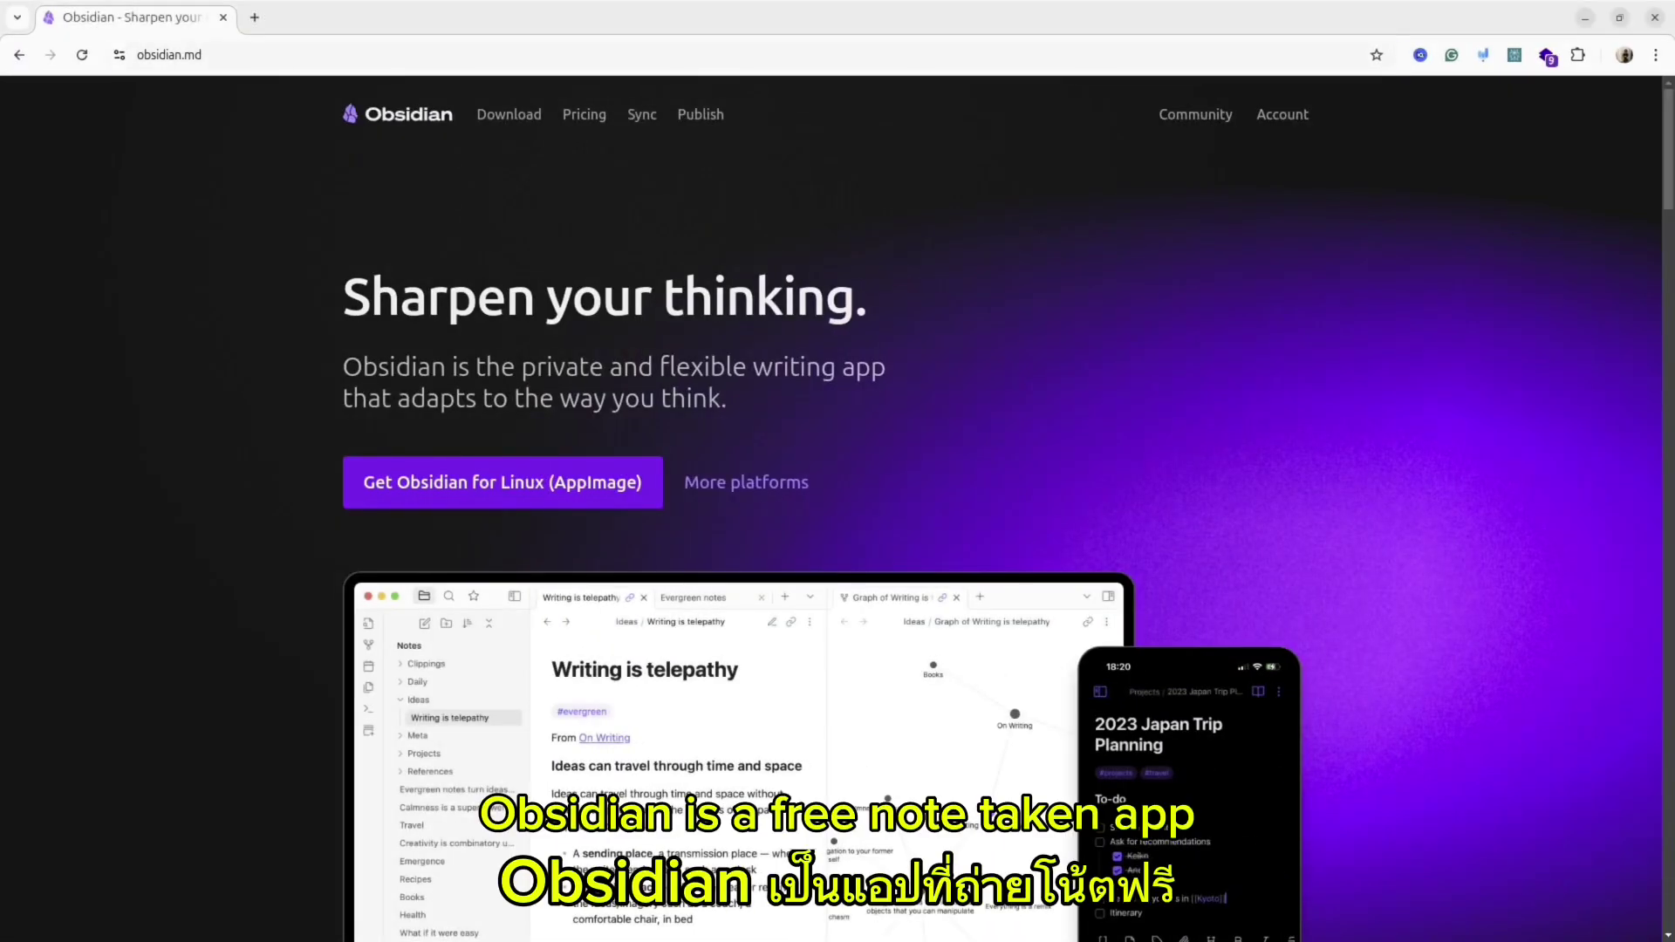
Look through the obsidian.md home page, covering the sections on links, graph, canvas, plugins, sync and publishing.
key(ctrl+l)
click(242, 54)
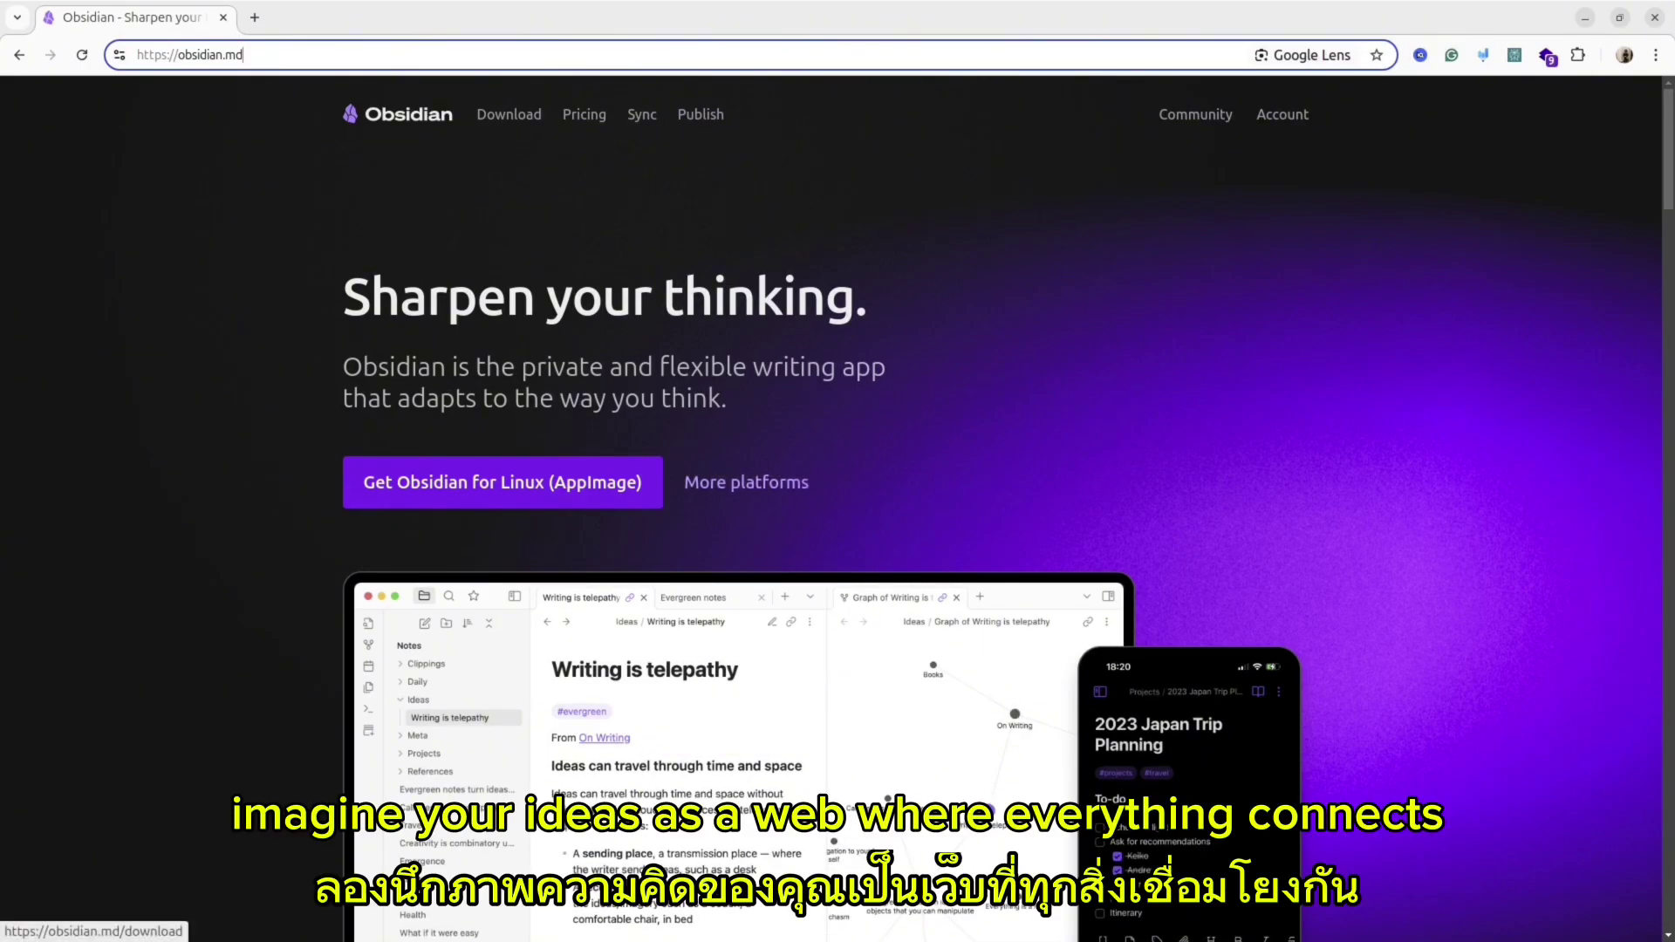
scroll(786, 524, down, 2)
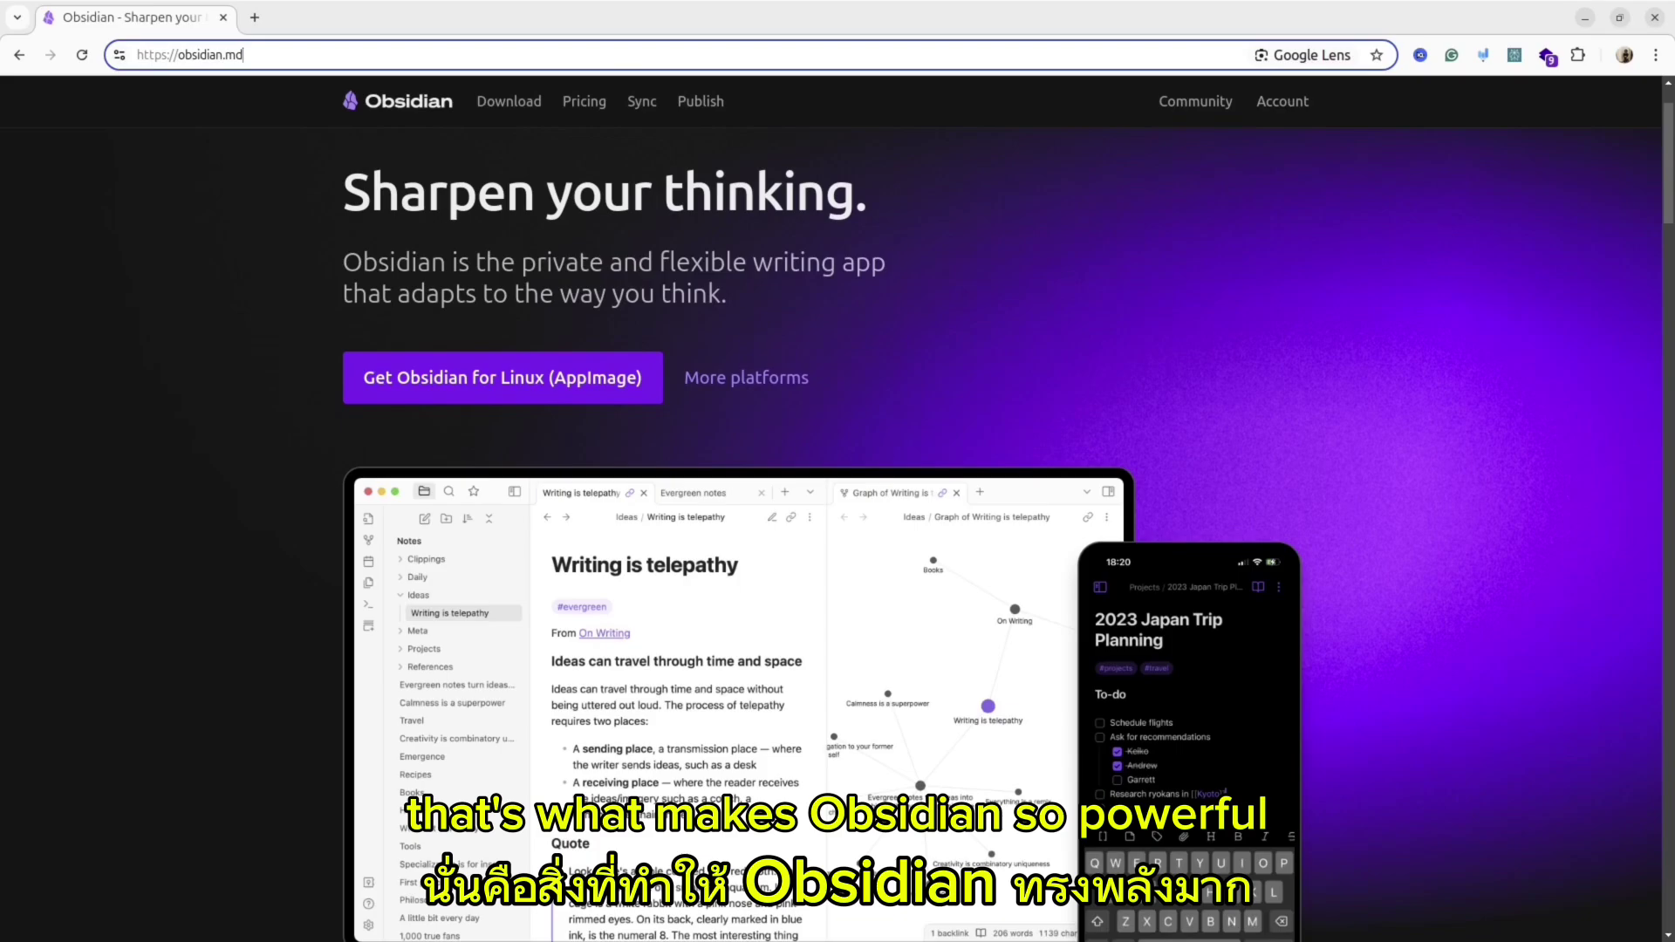
scroll(1009, 534, down, 4)
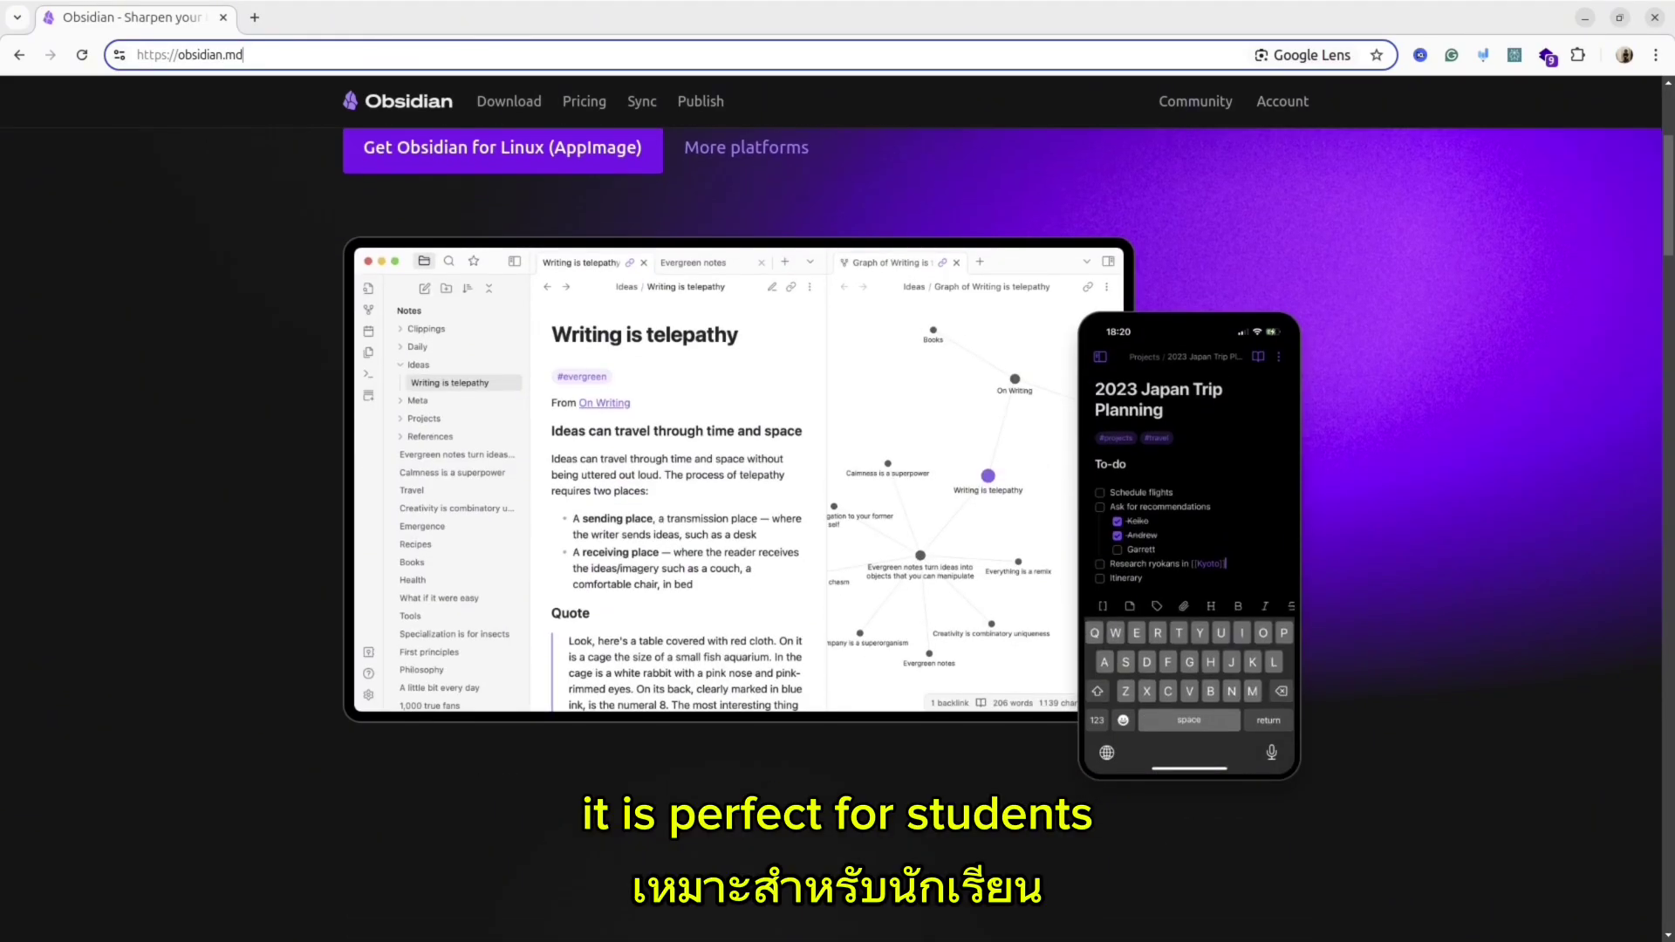
scroll(916, 463, down, 8)
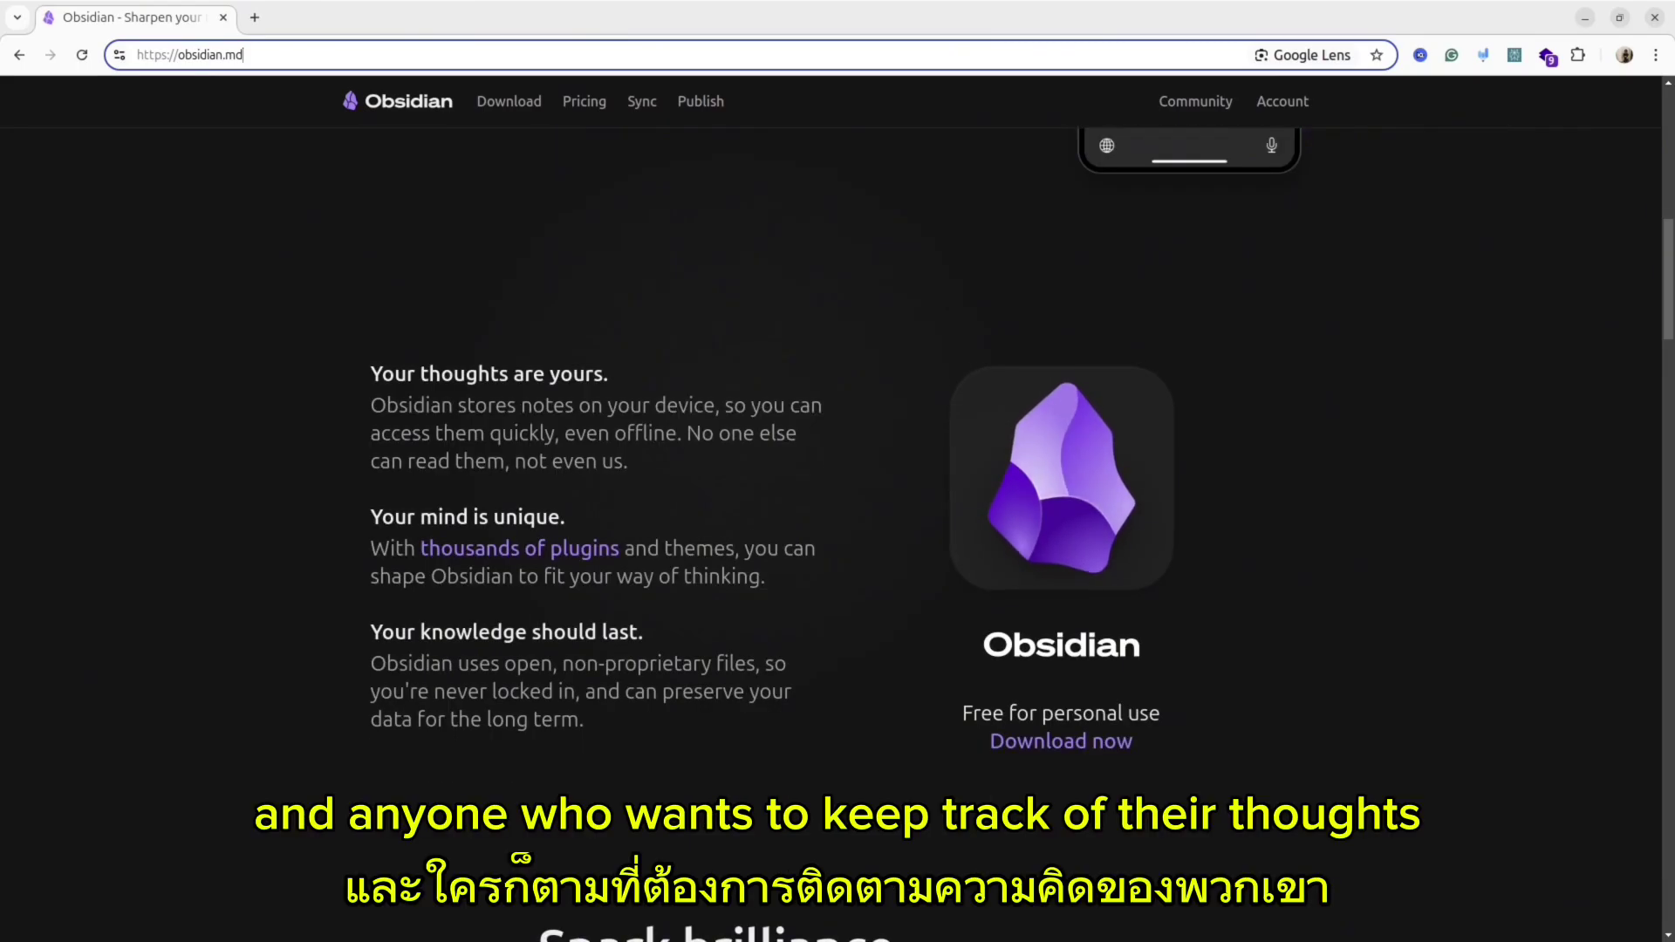
scroll(838, 523, down, 9)
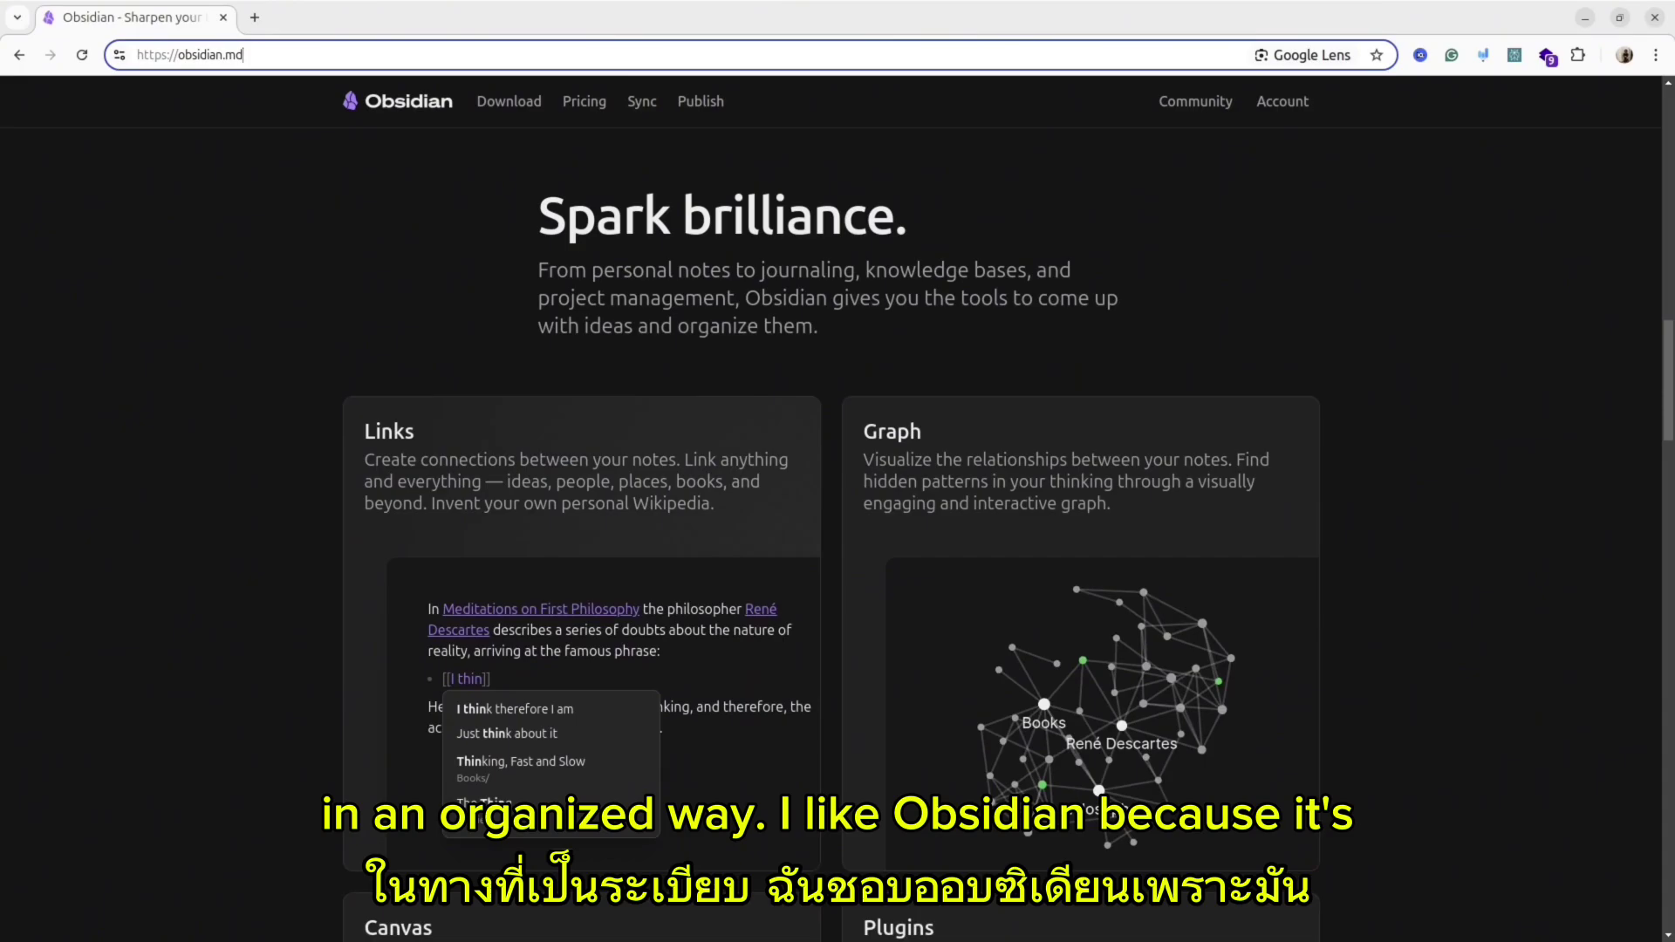
scroll(838, 524, down, 8)
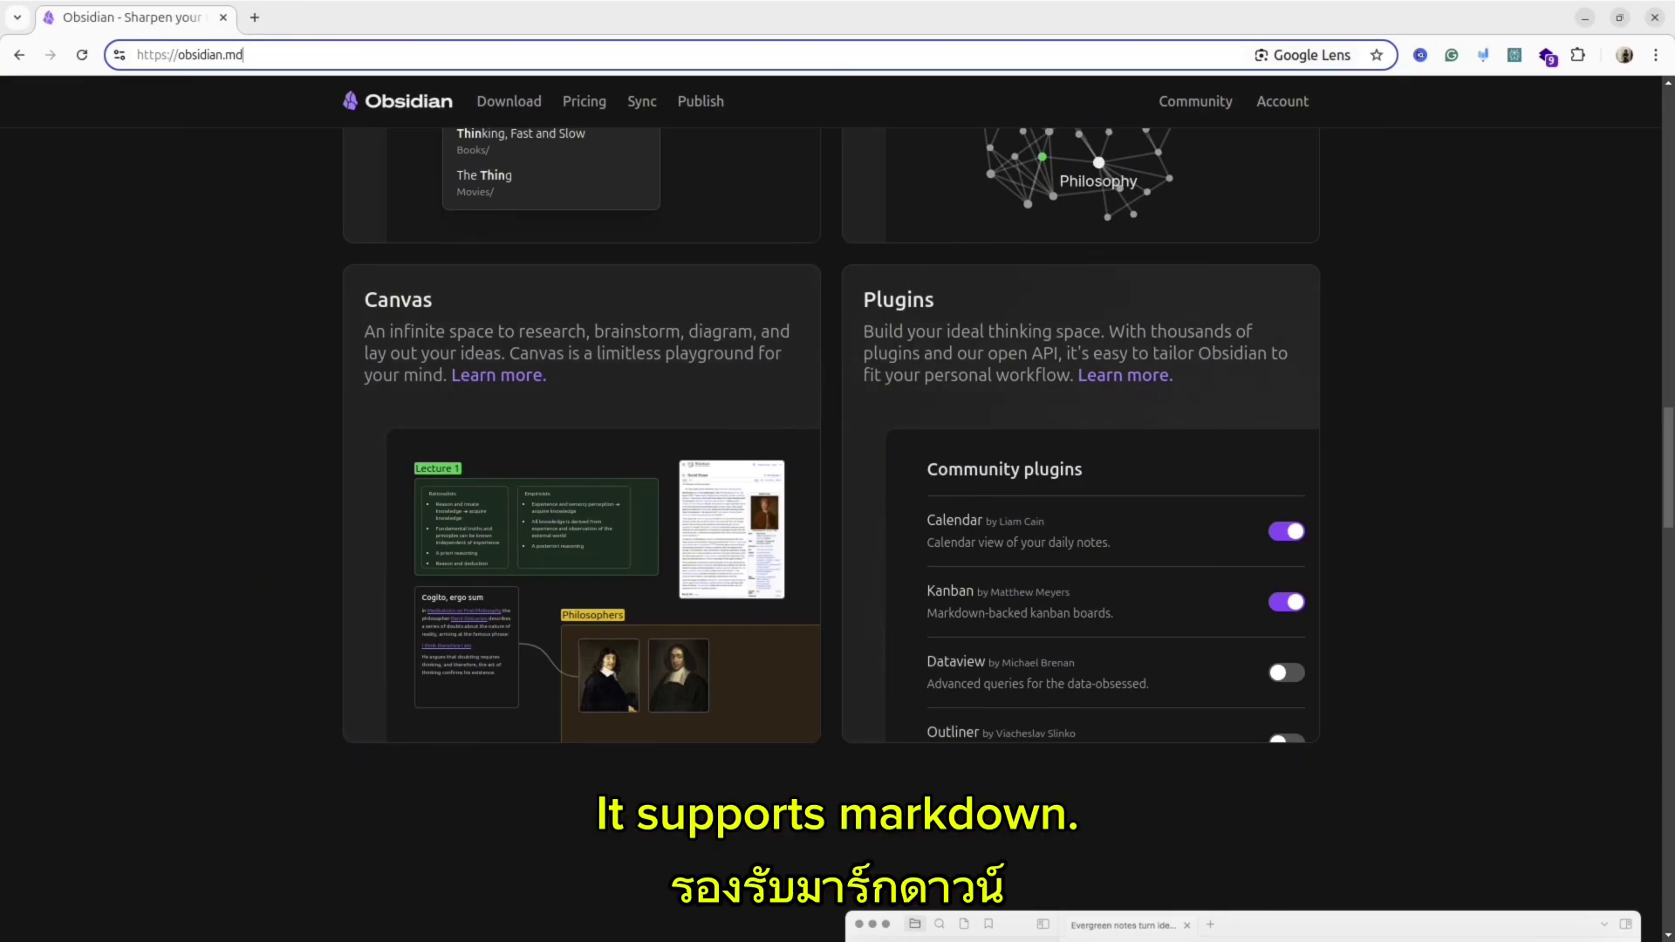
scroll(838, 524, down, 9)
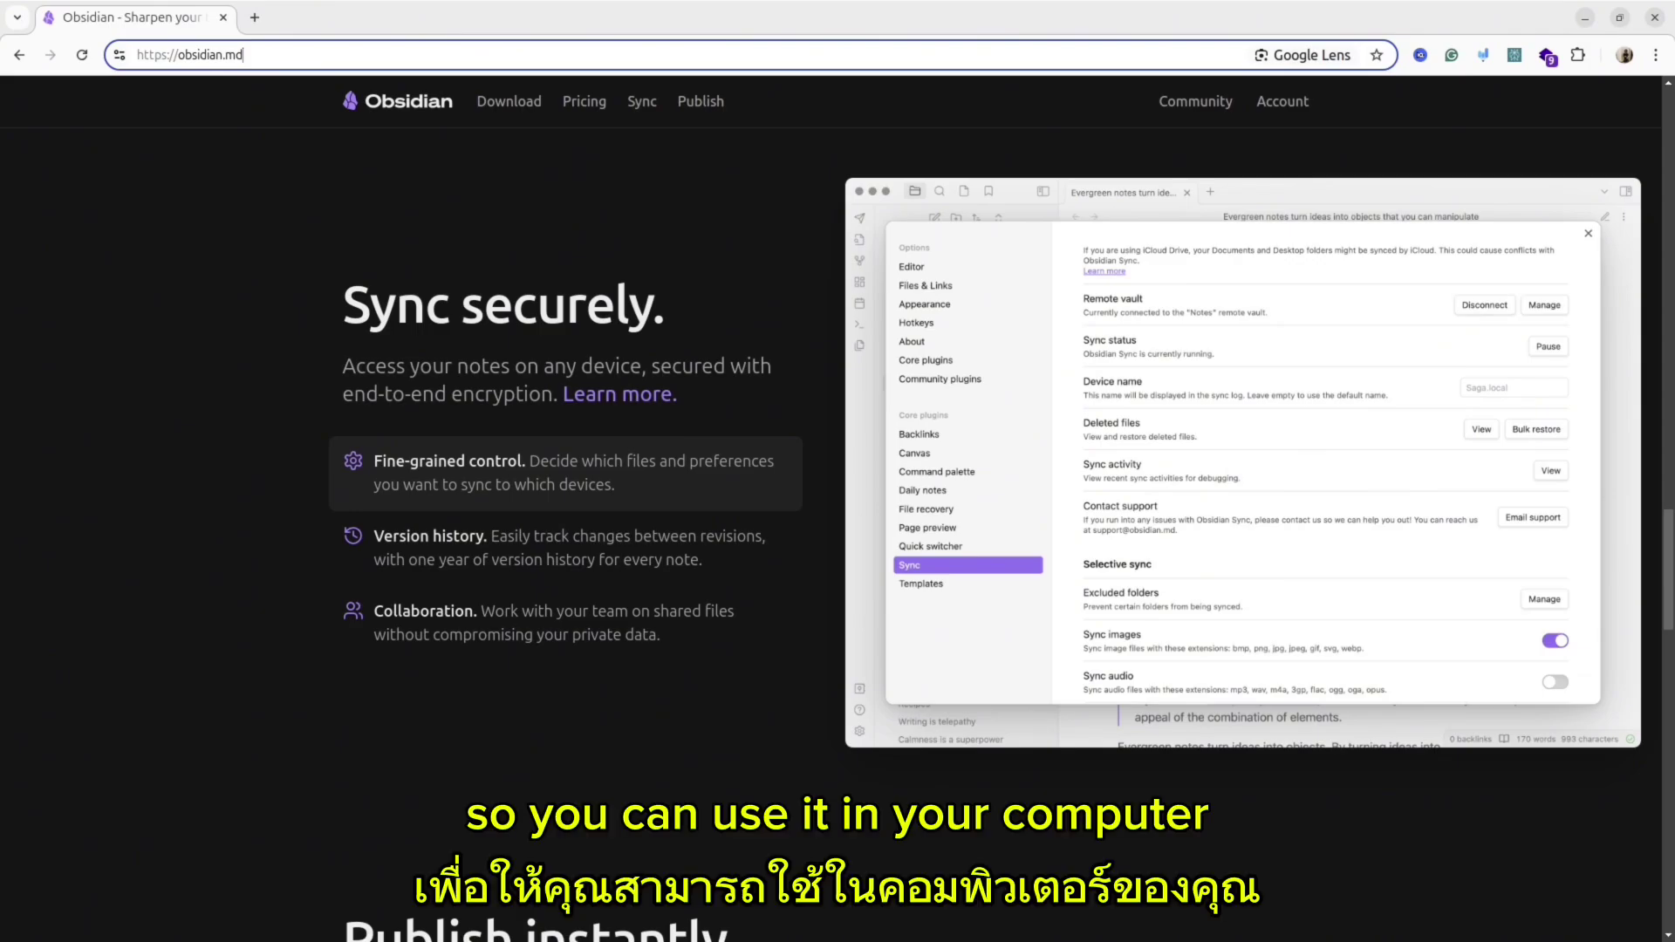
scroll(838, 507, down, 7)
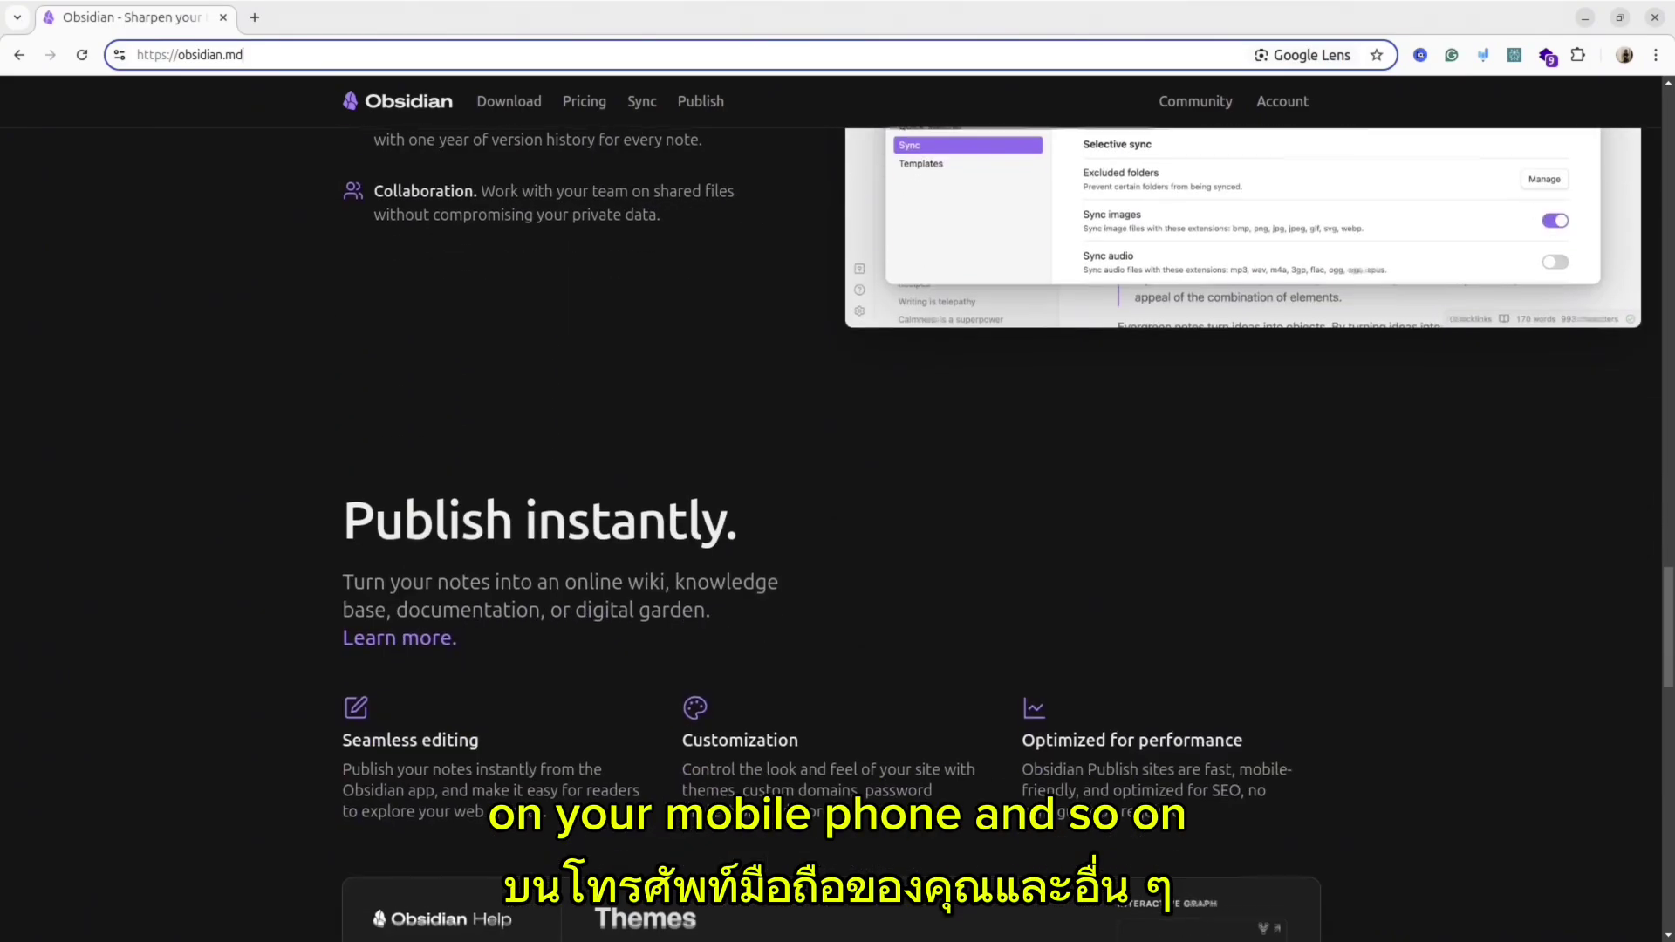
scroll(838, 506, down, 3)
scroll(838, 506, up, 12)
scroll(838, 506, up, 10)
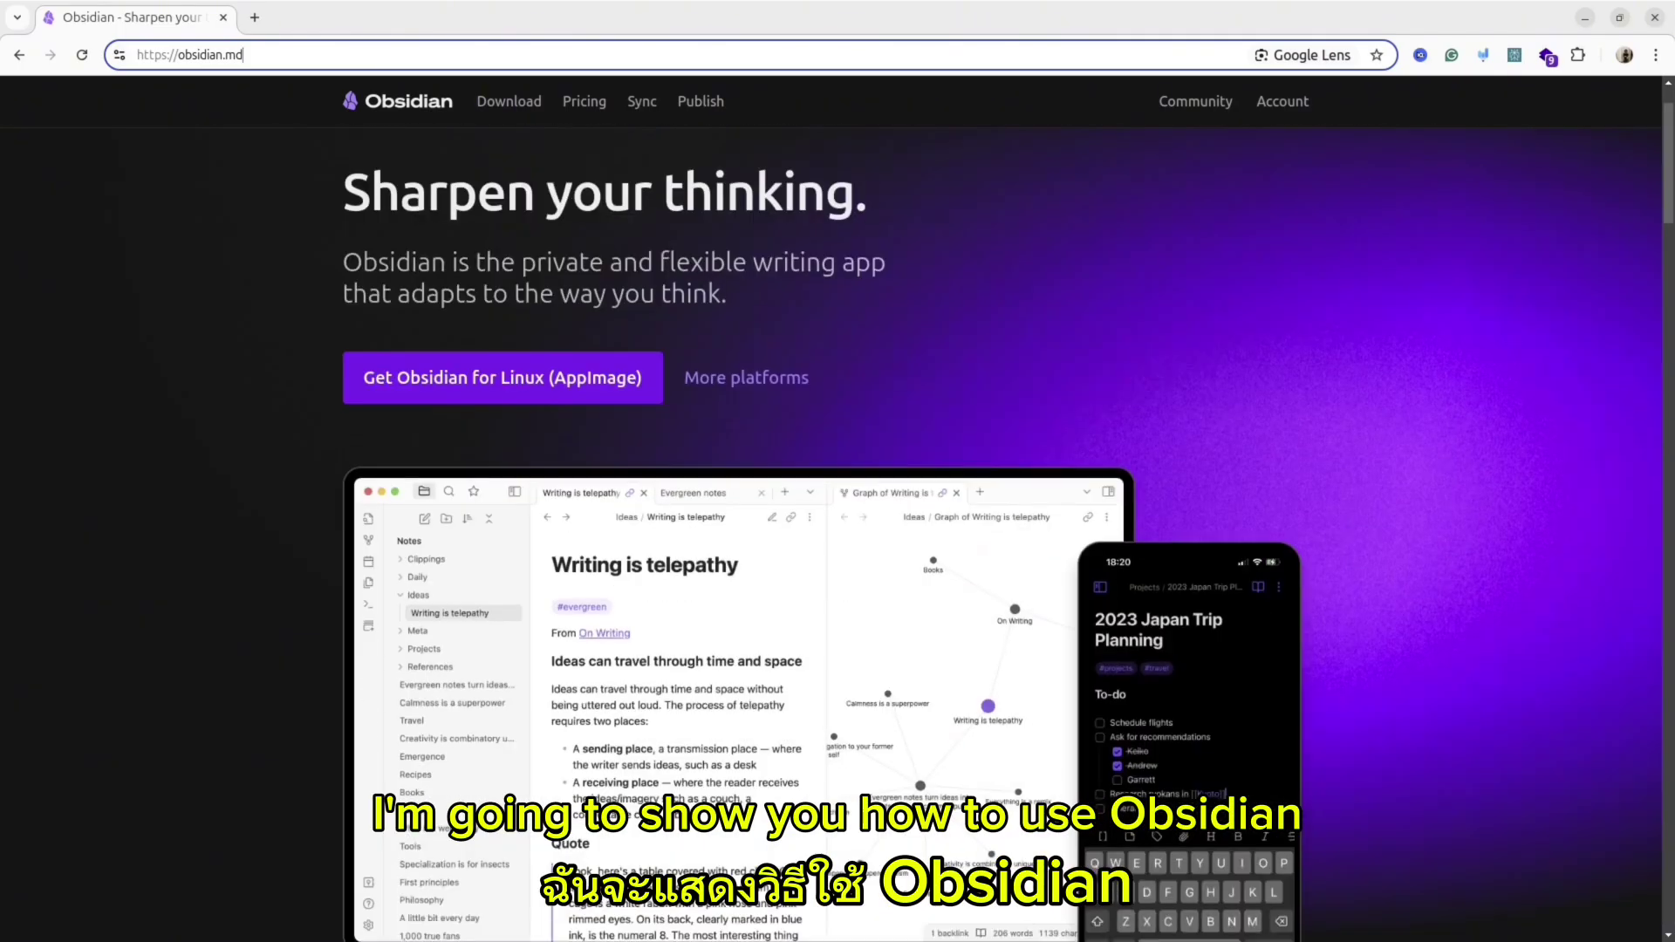
Open the Obsidian download page and review the app download options for each platform.
click(509, 114)
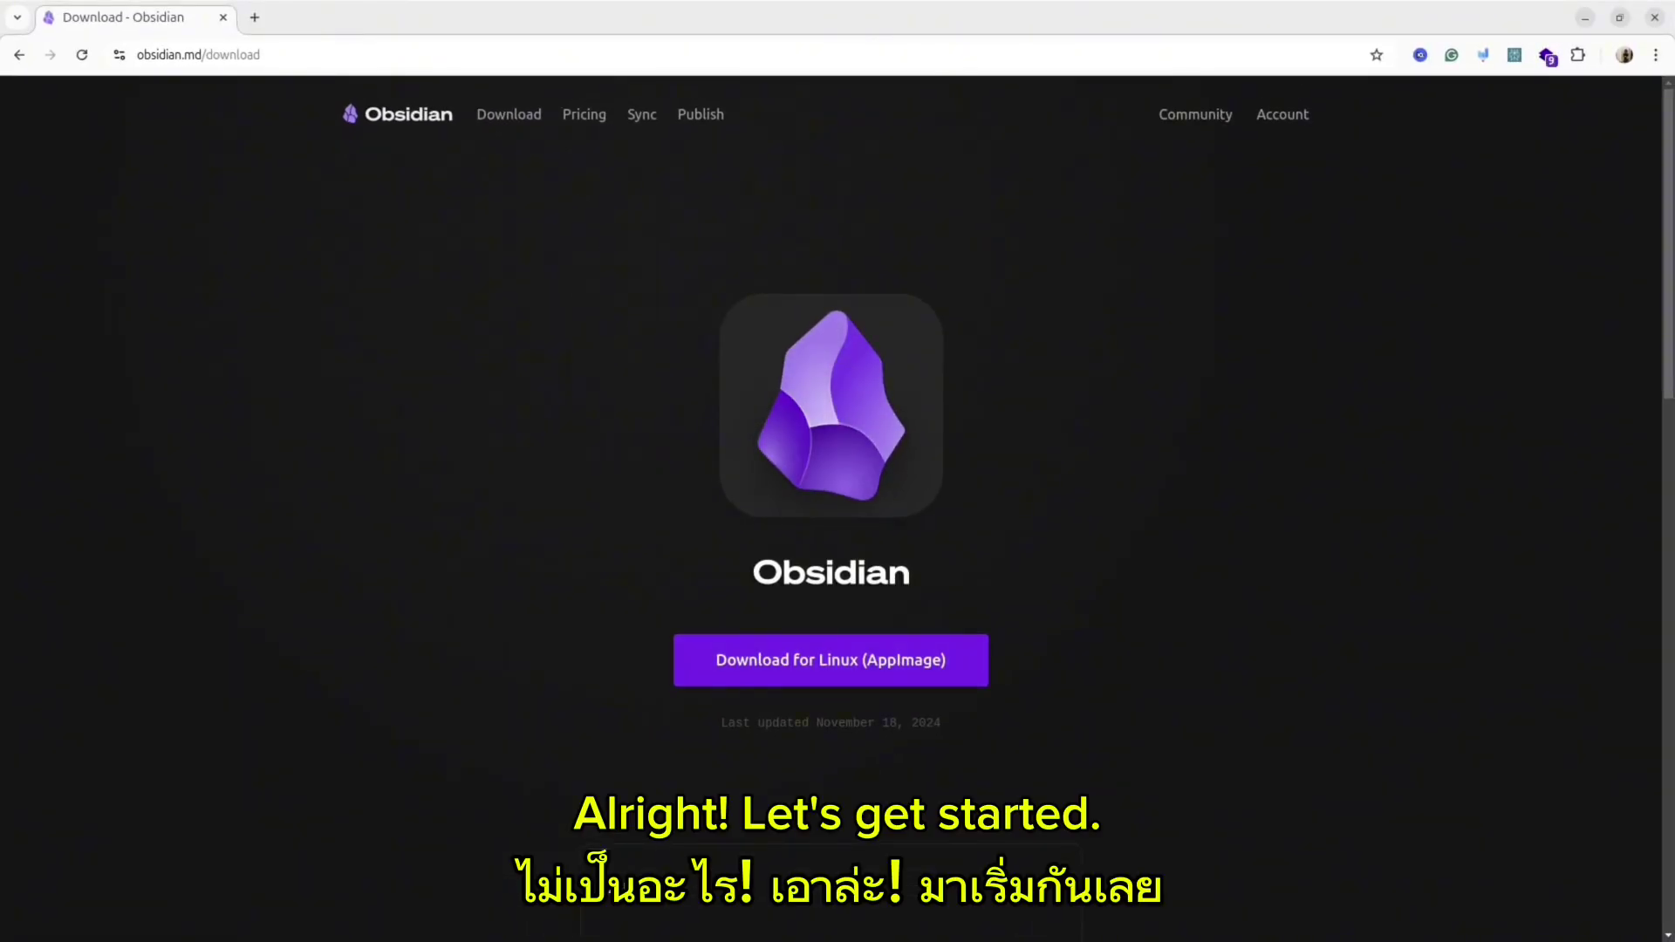
scroll(838, 506, down, 3)
scroll(838, 506, up, 3)
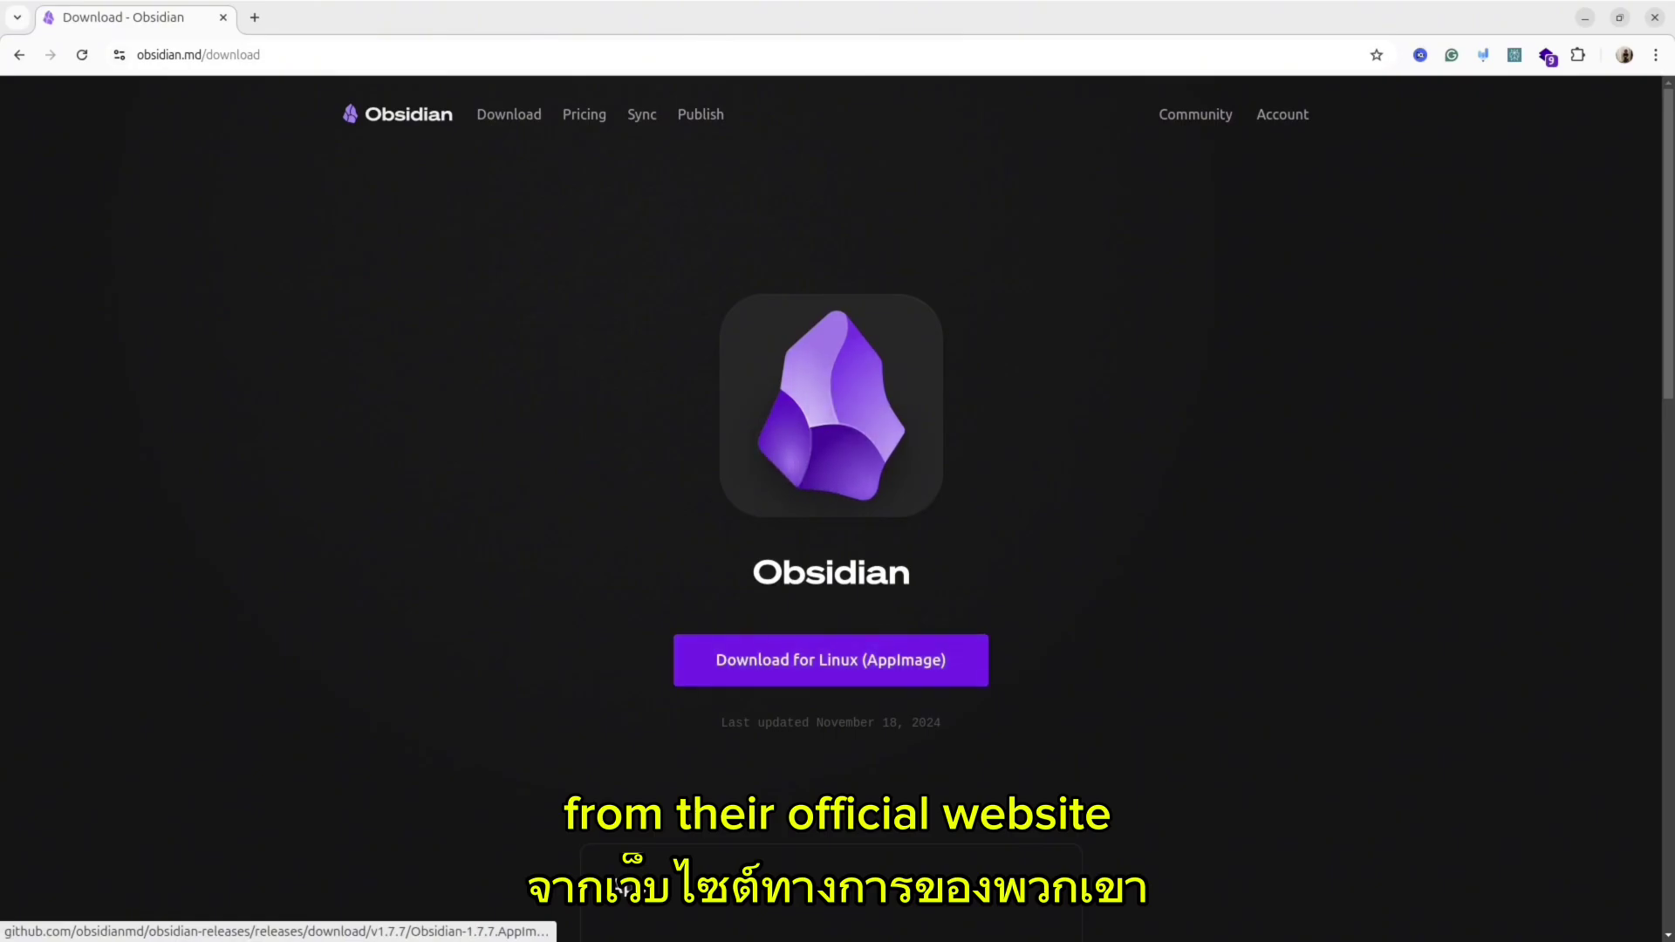
scroll(838, 506, down, 3)
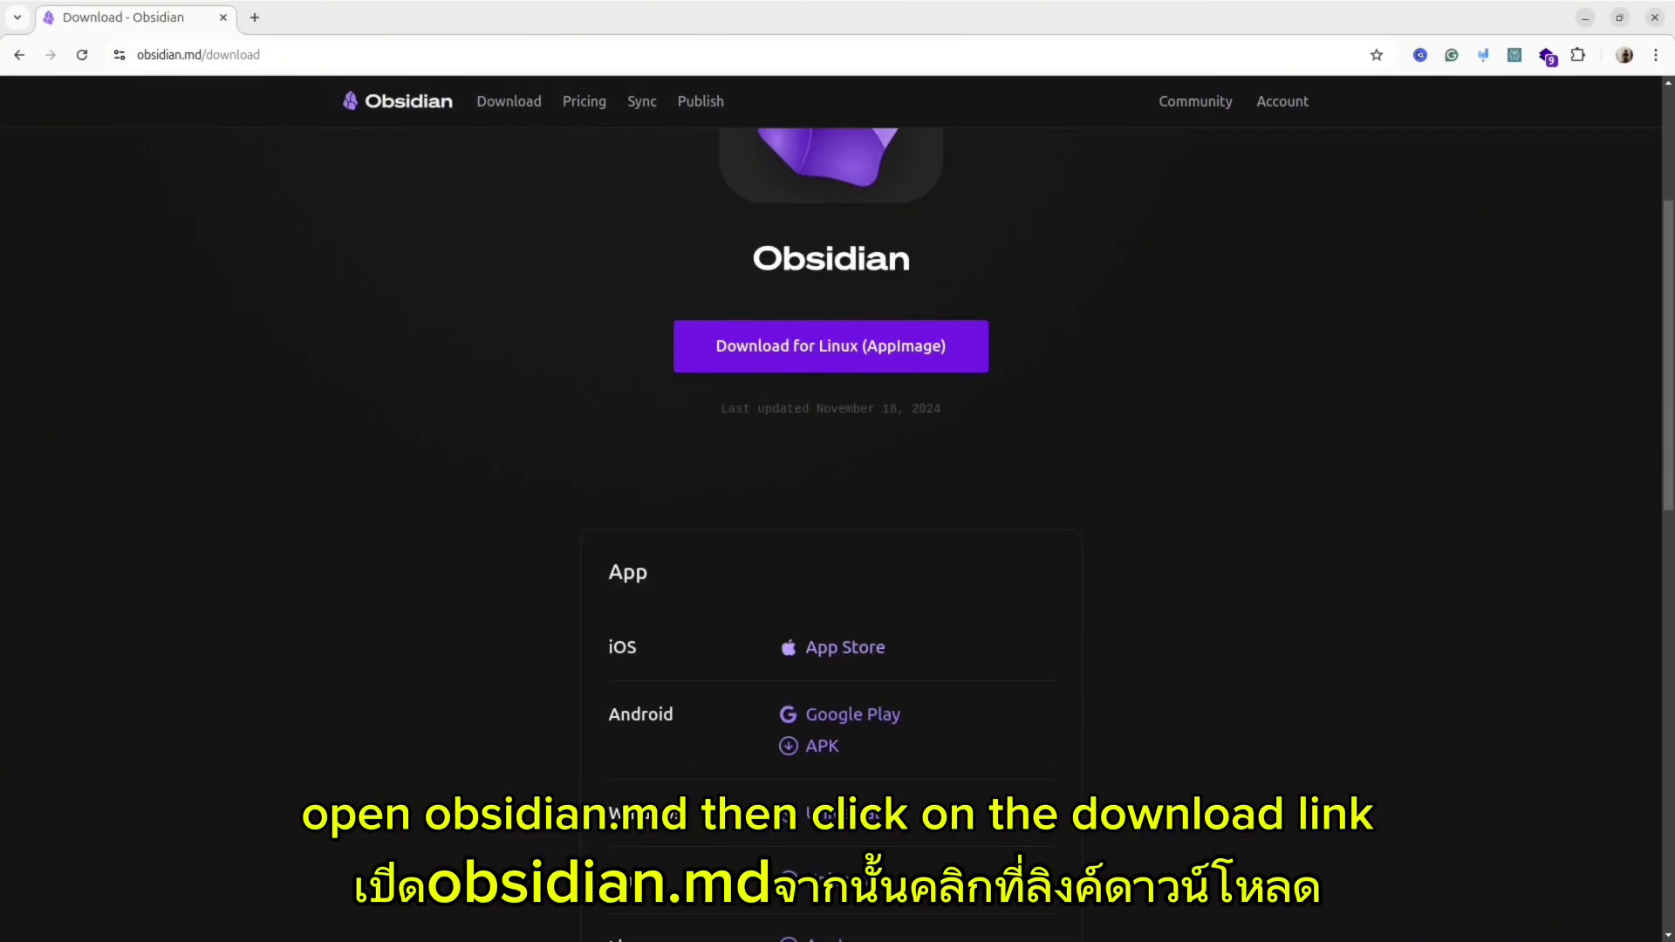
scroll(838, 506, down, 2)
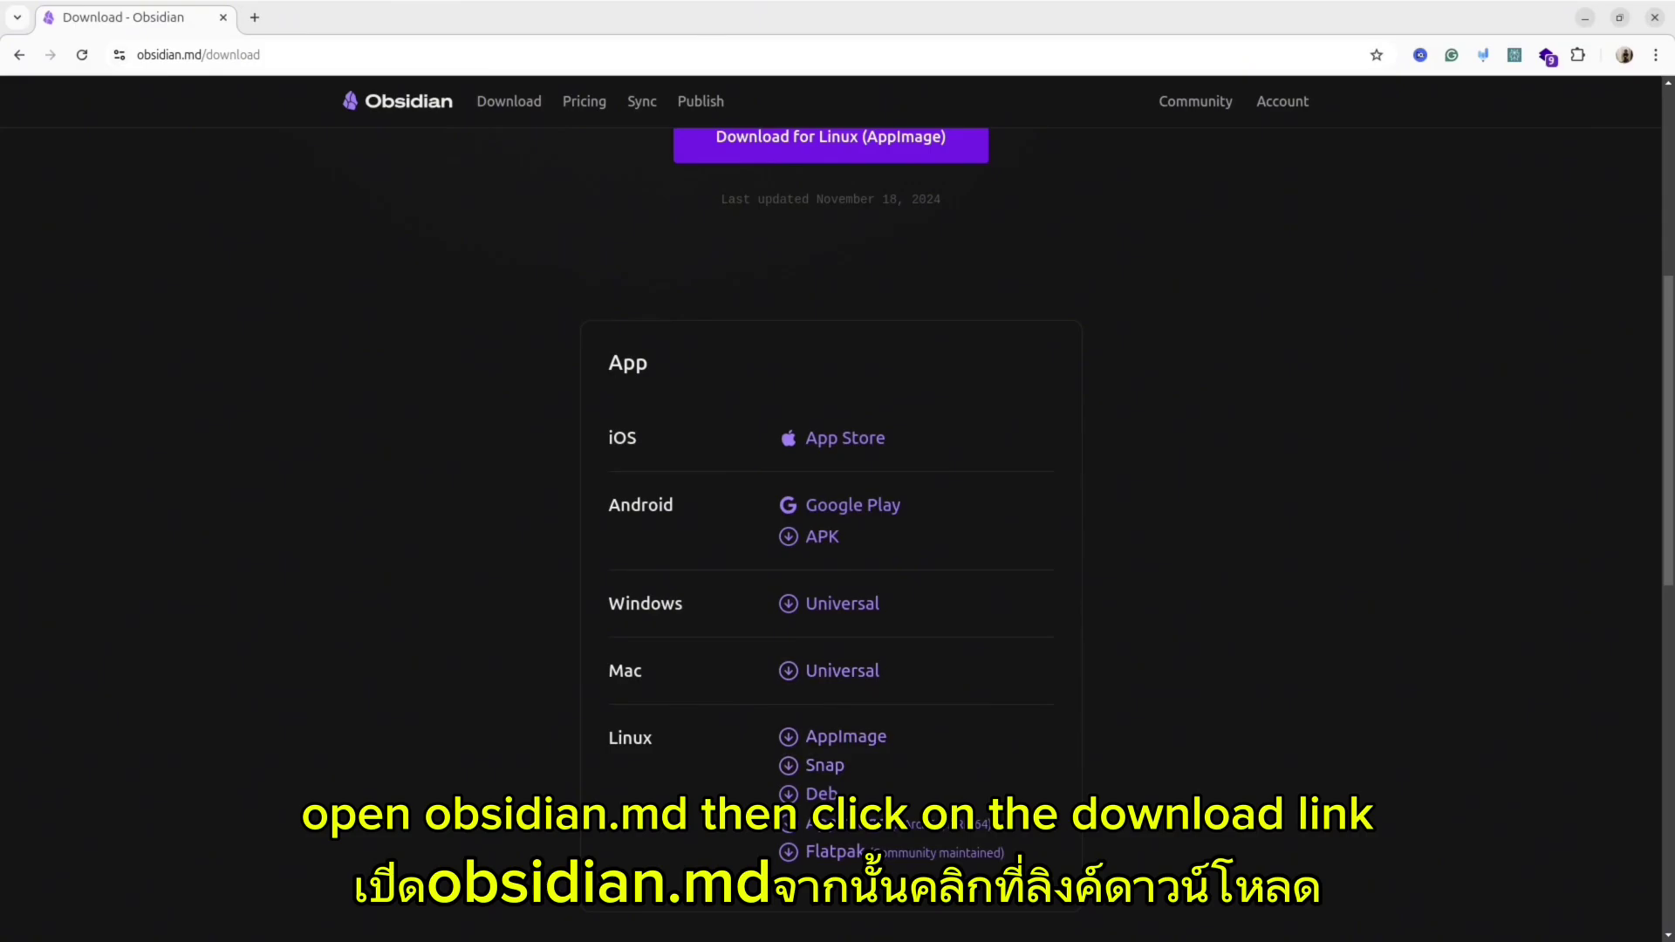
scroll(802, 749, down, 3)
scroll(803, 749, down, 2)
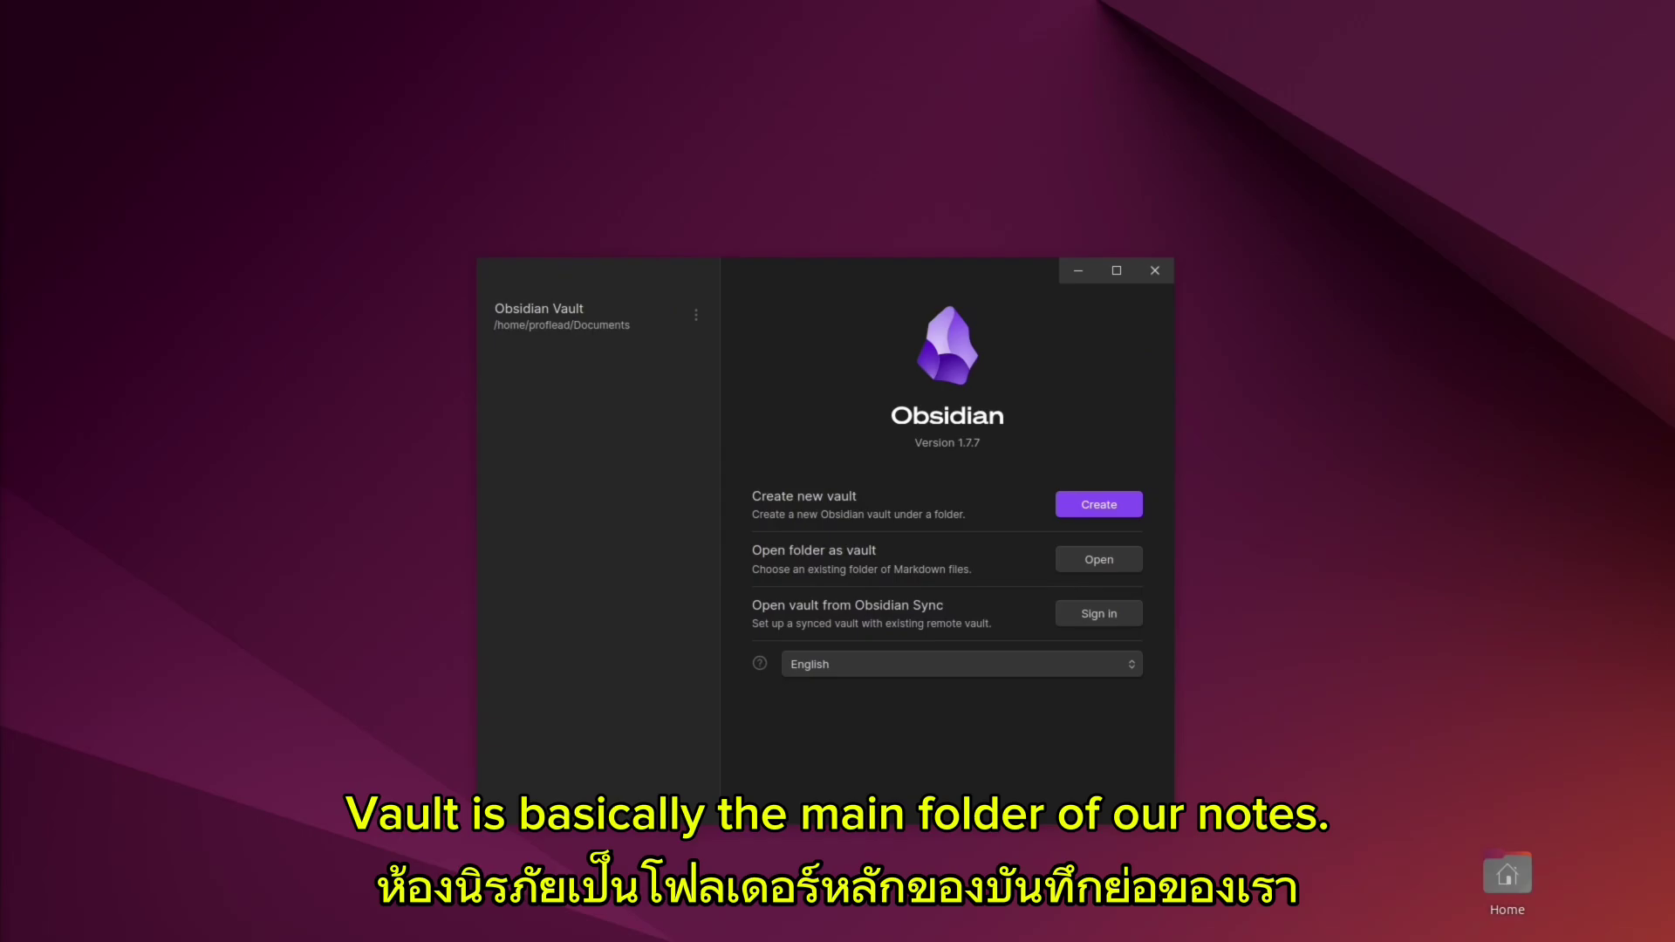
Create a new local vault named "my-first-notes" in the Documents/Obsidian Vault folder.
click(1098, 504)
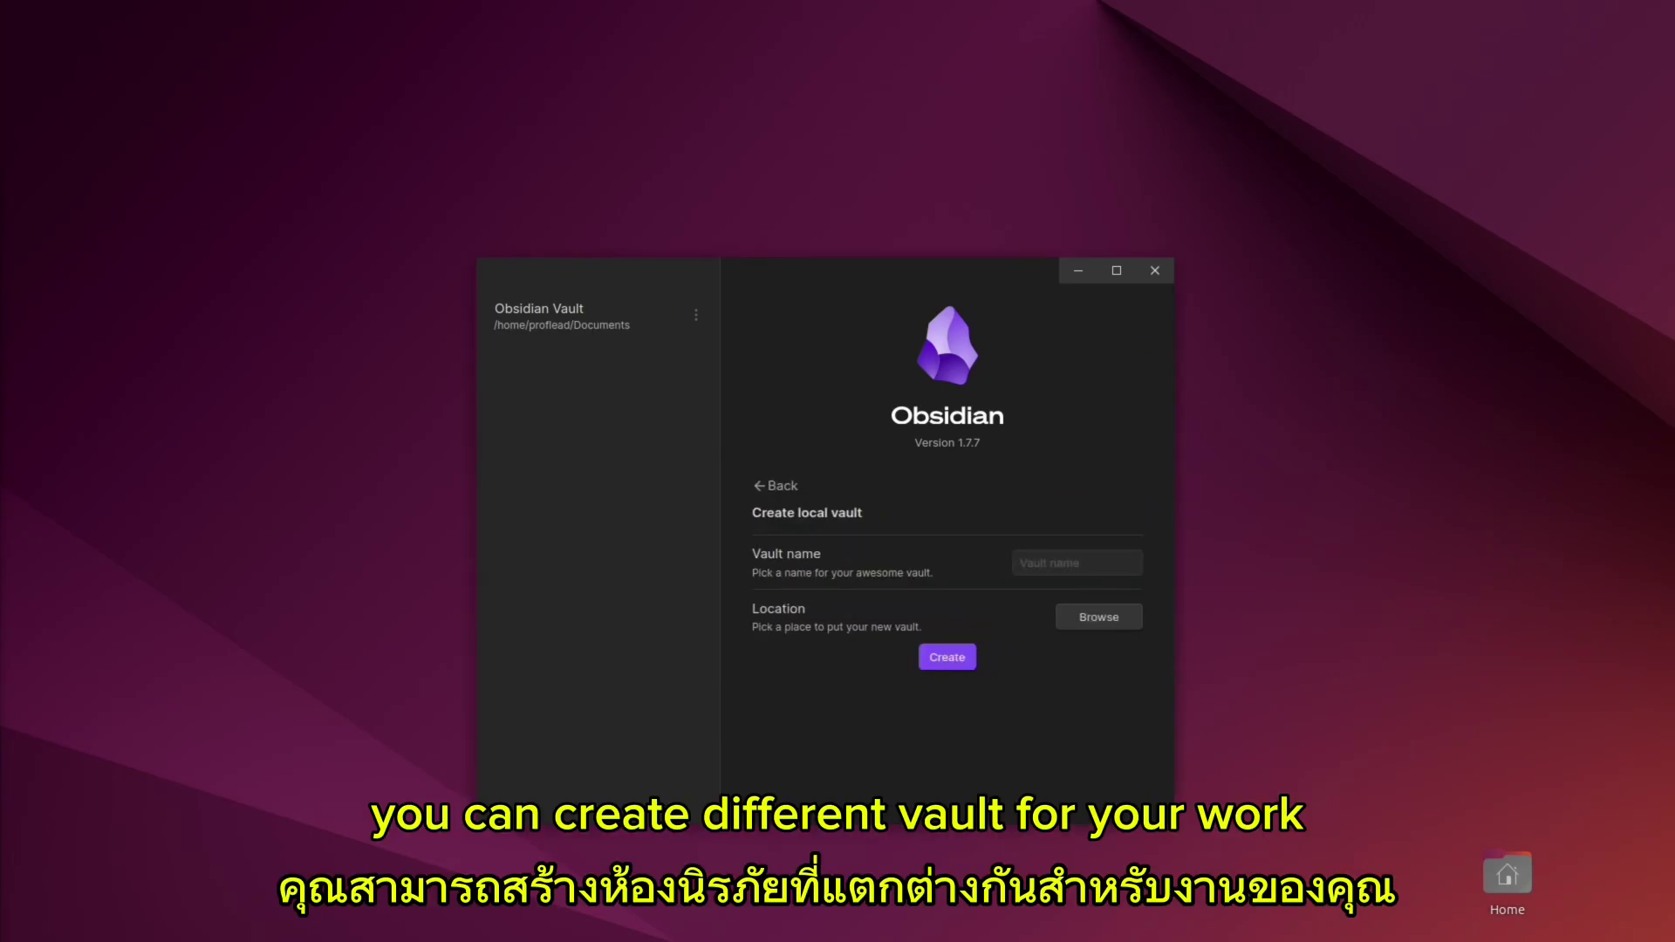
click(1077, 563)
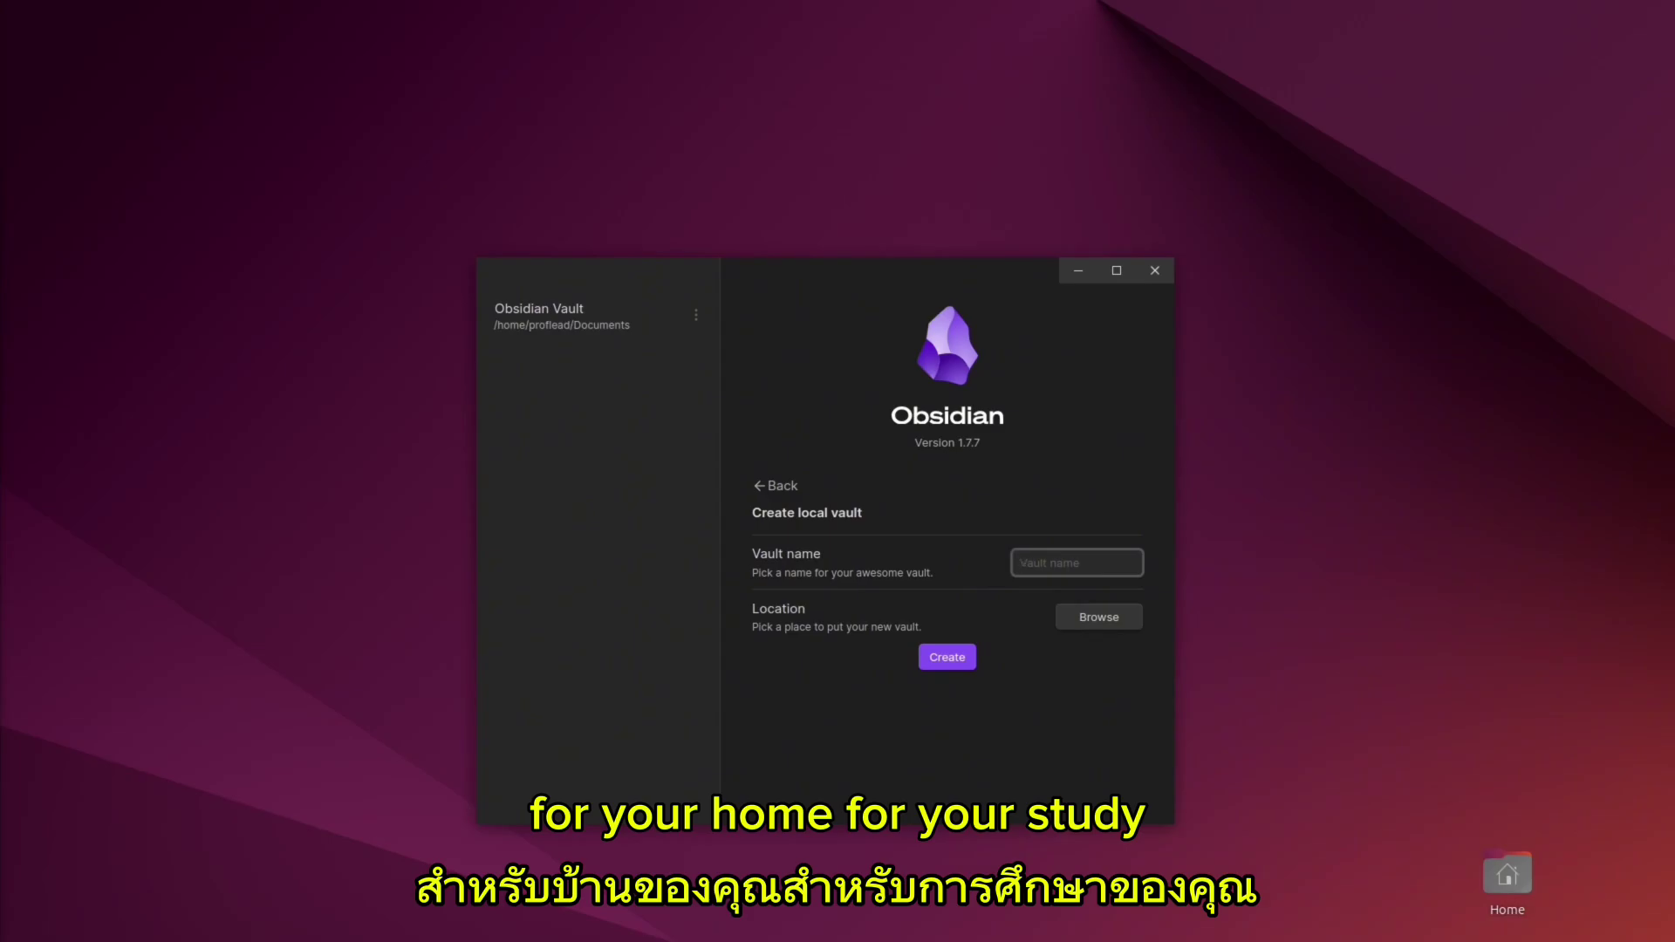
text(my-f)
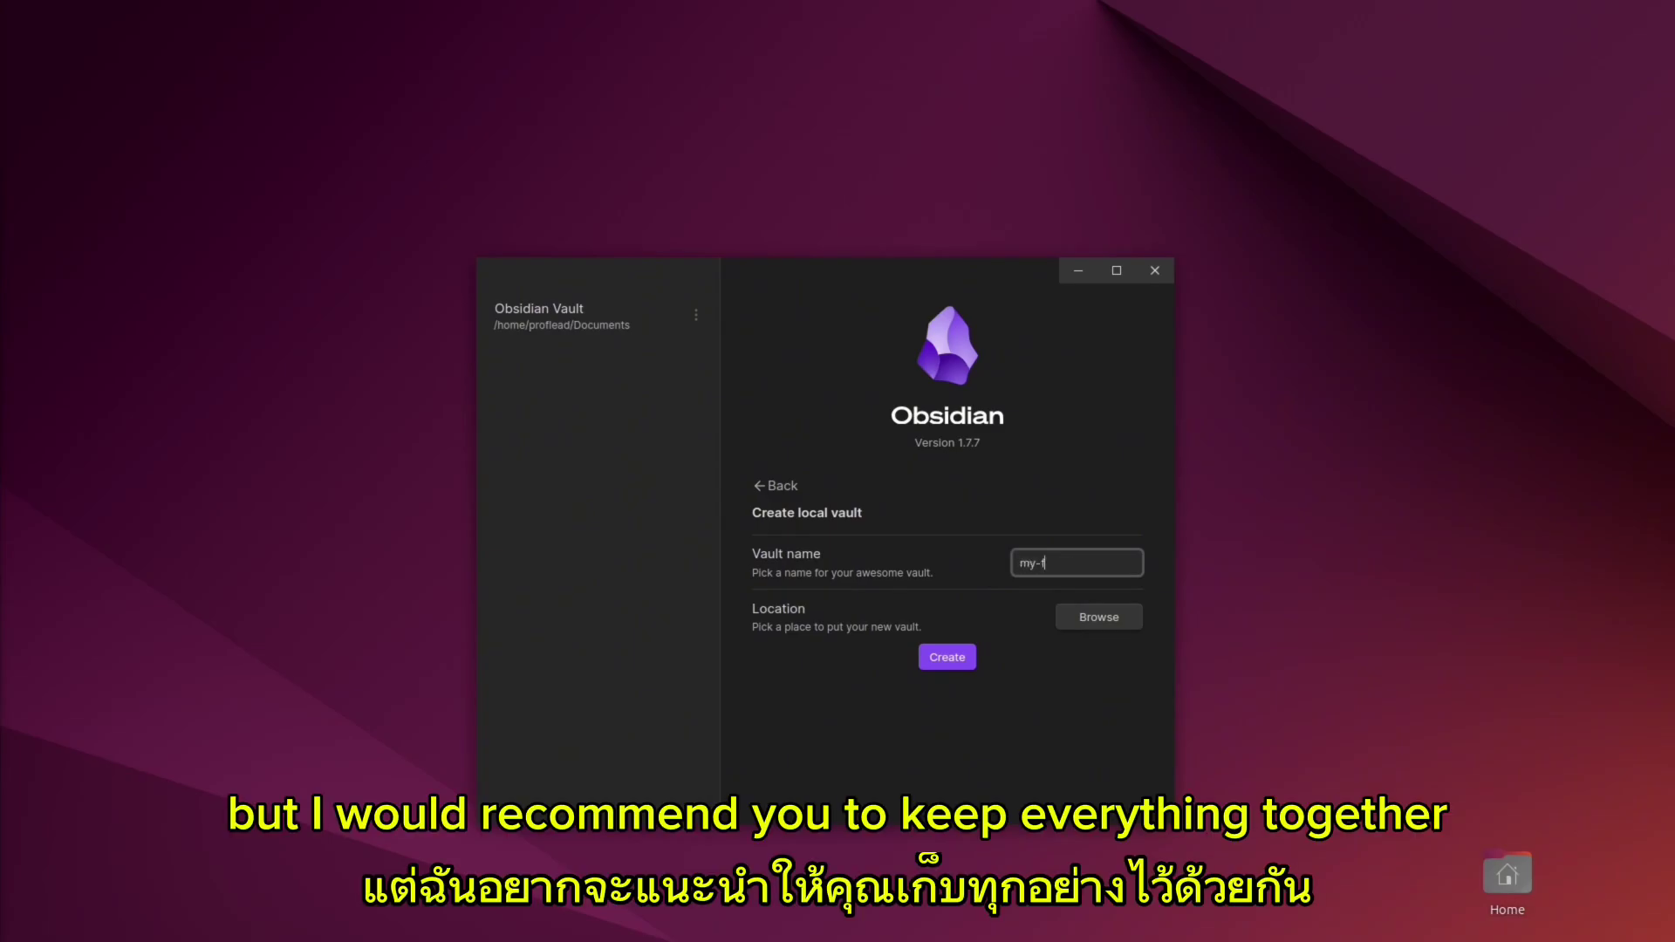
text(irst-notes)
click(947, 657)
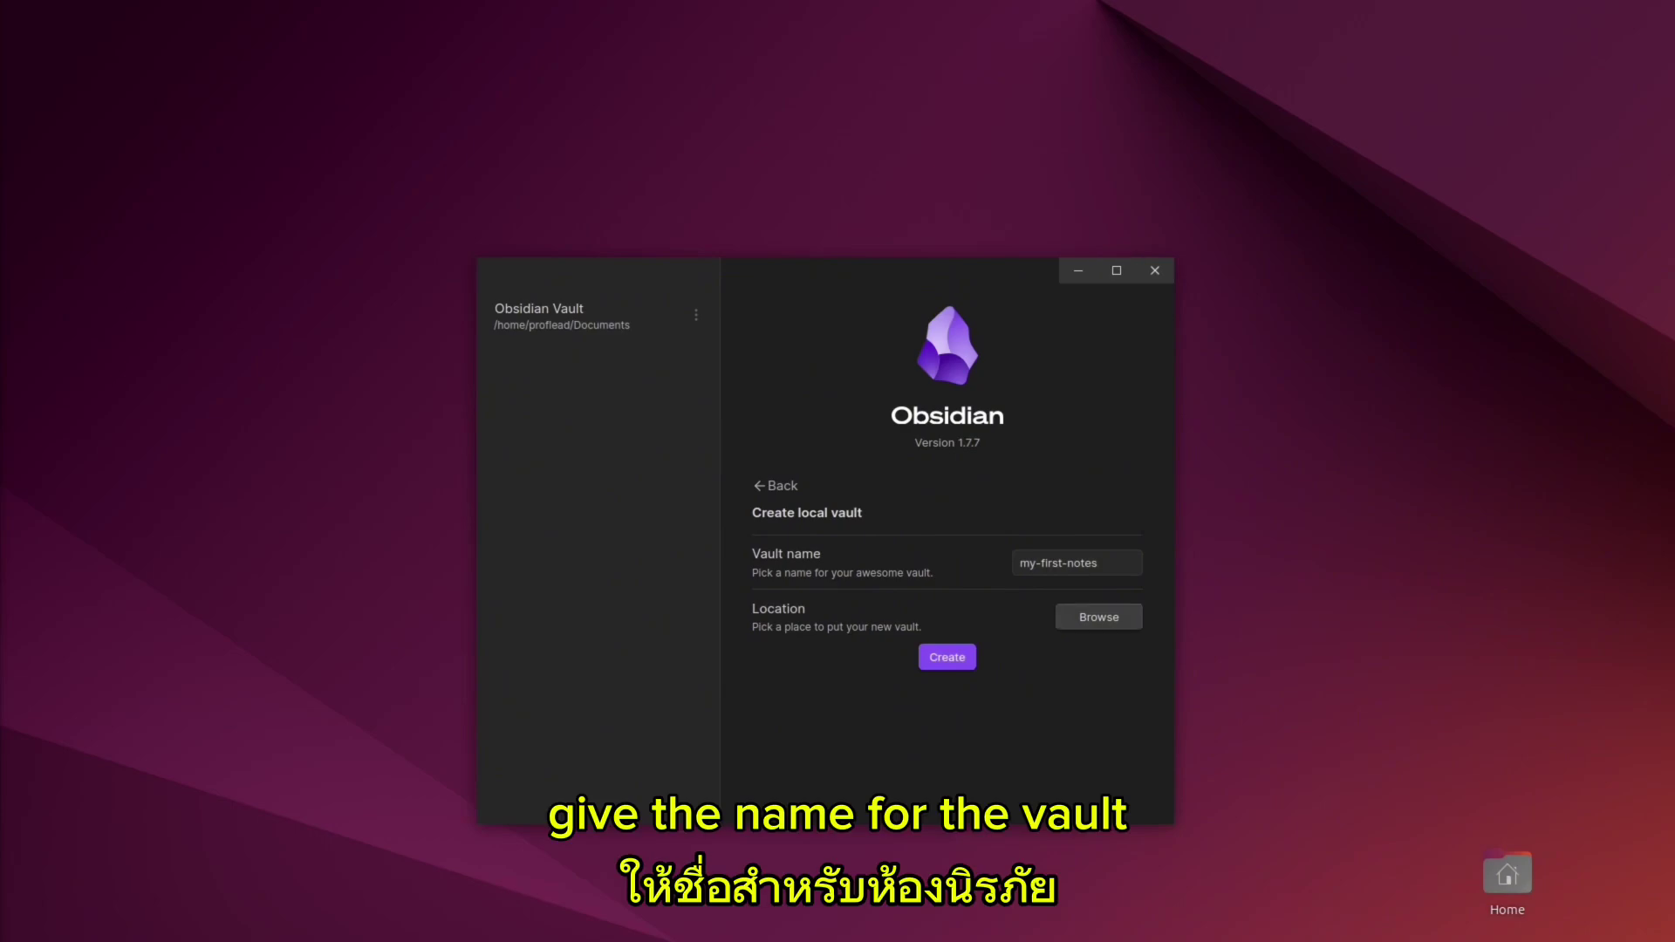
click(1098, 617)
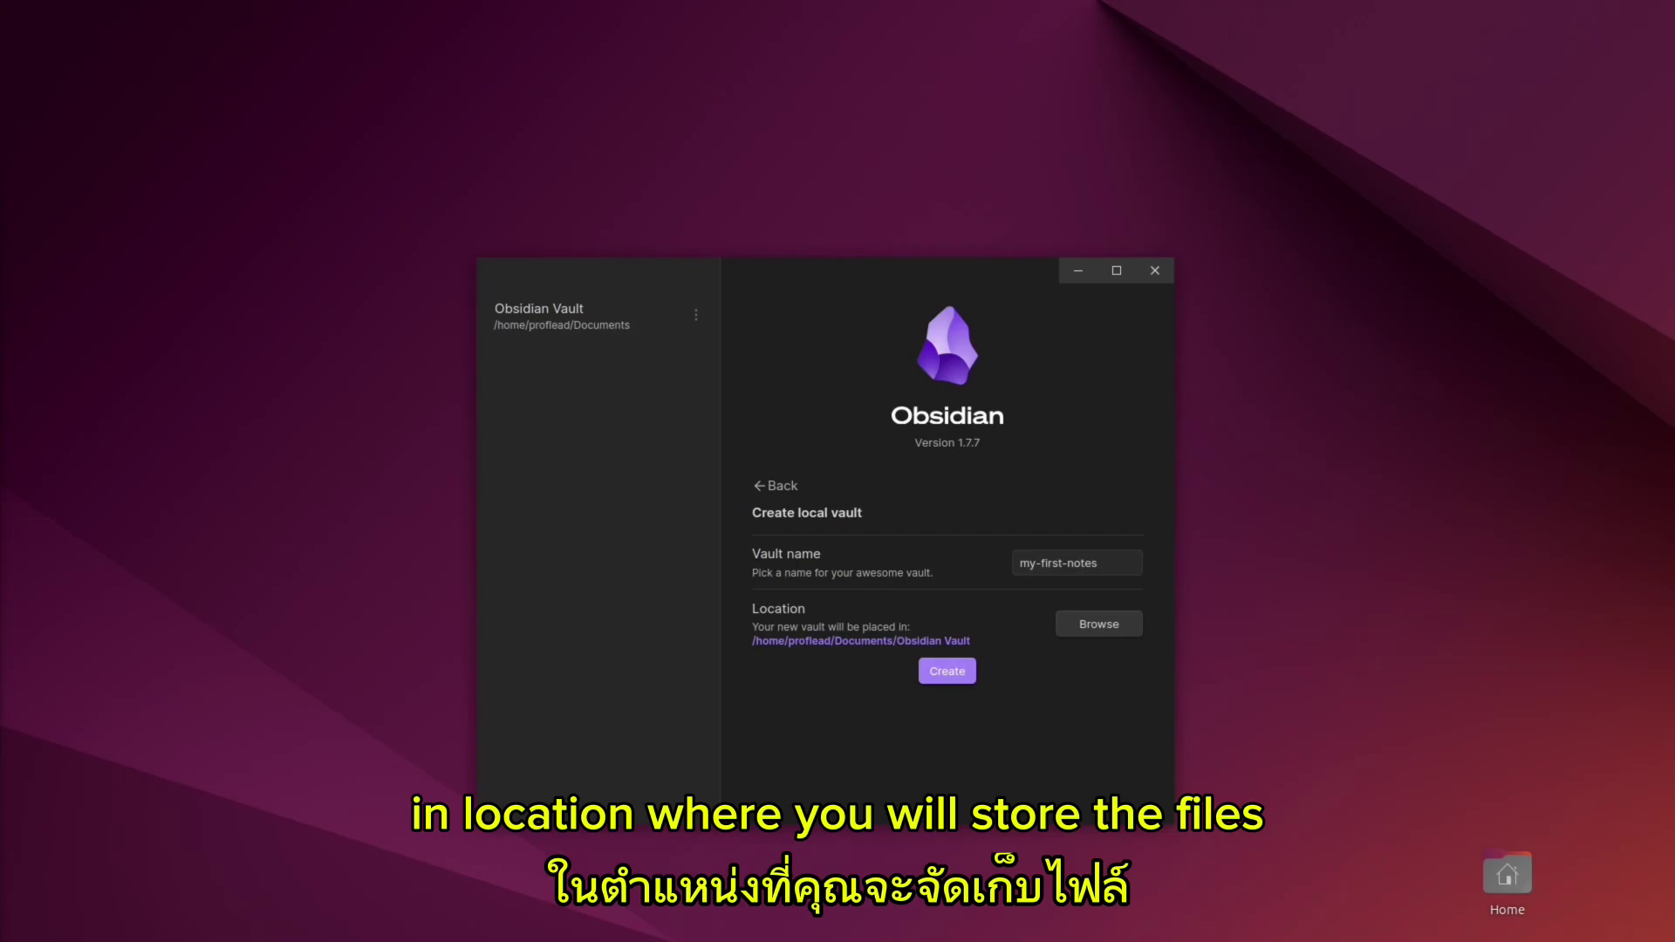
click(947, 671)
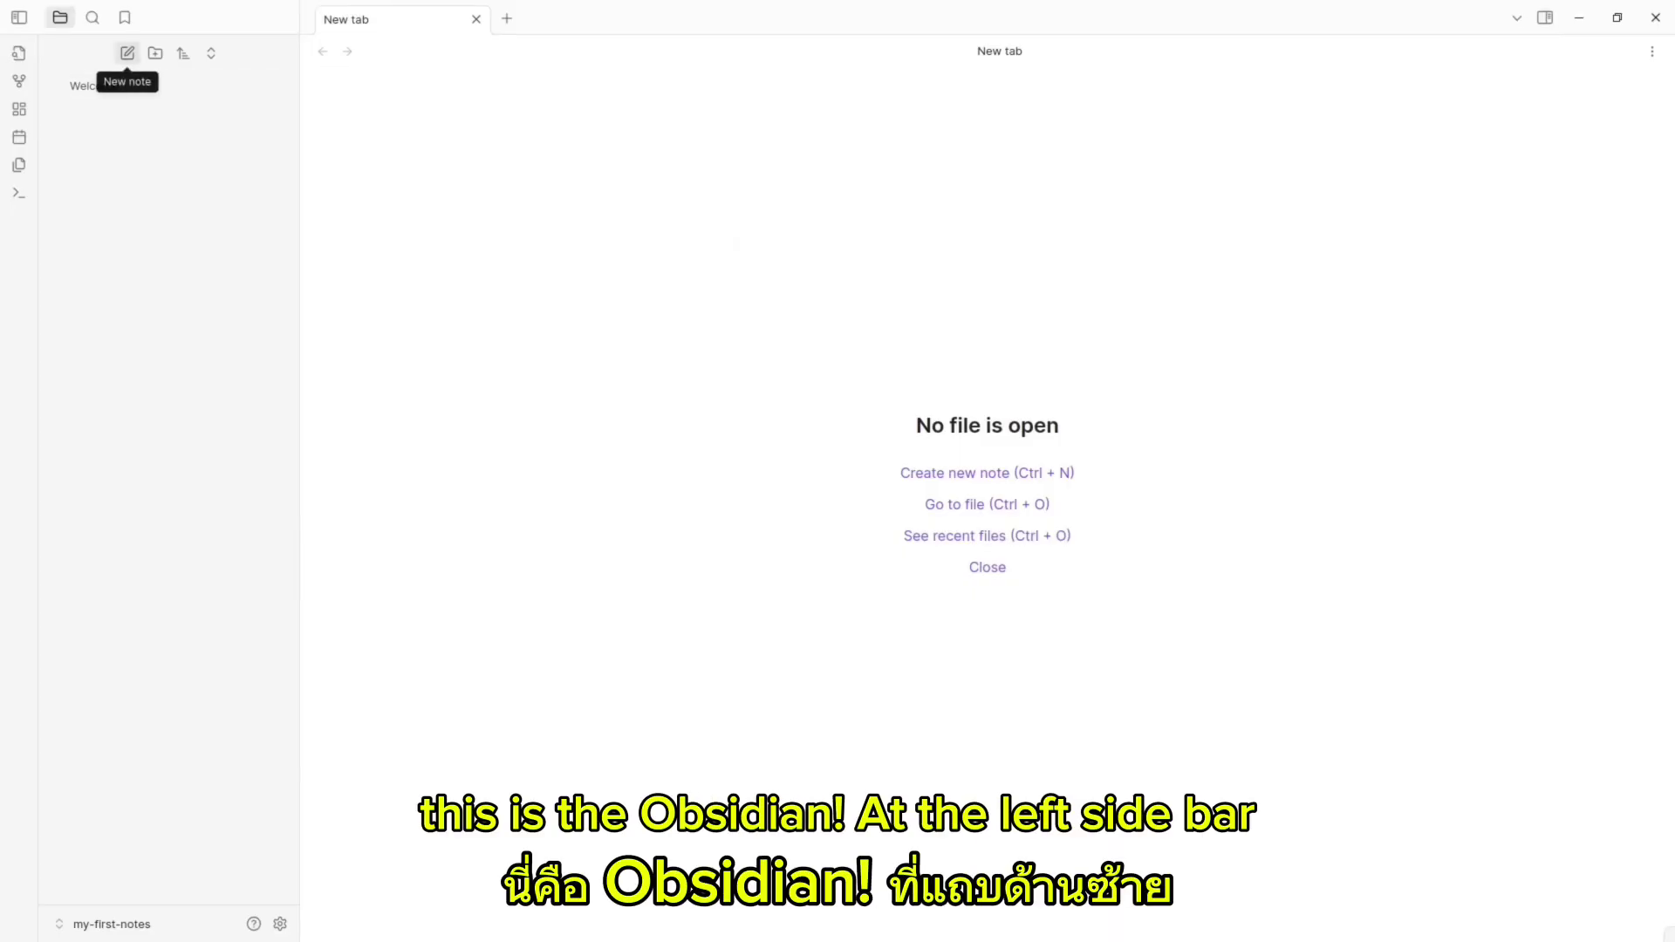
Create a new note titled "My first note in 2025".
click(128, 54)
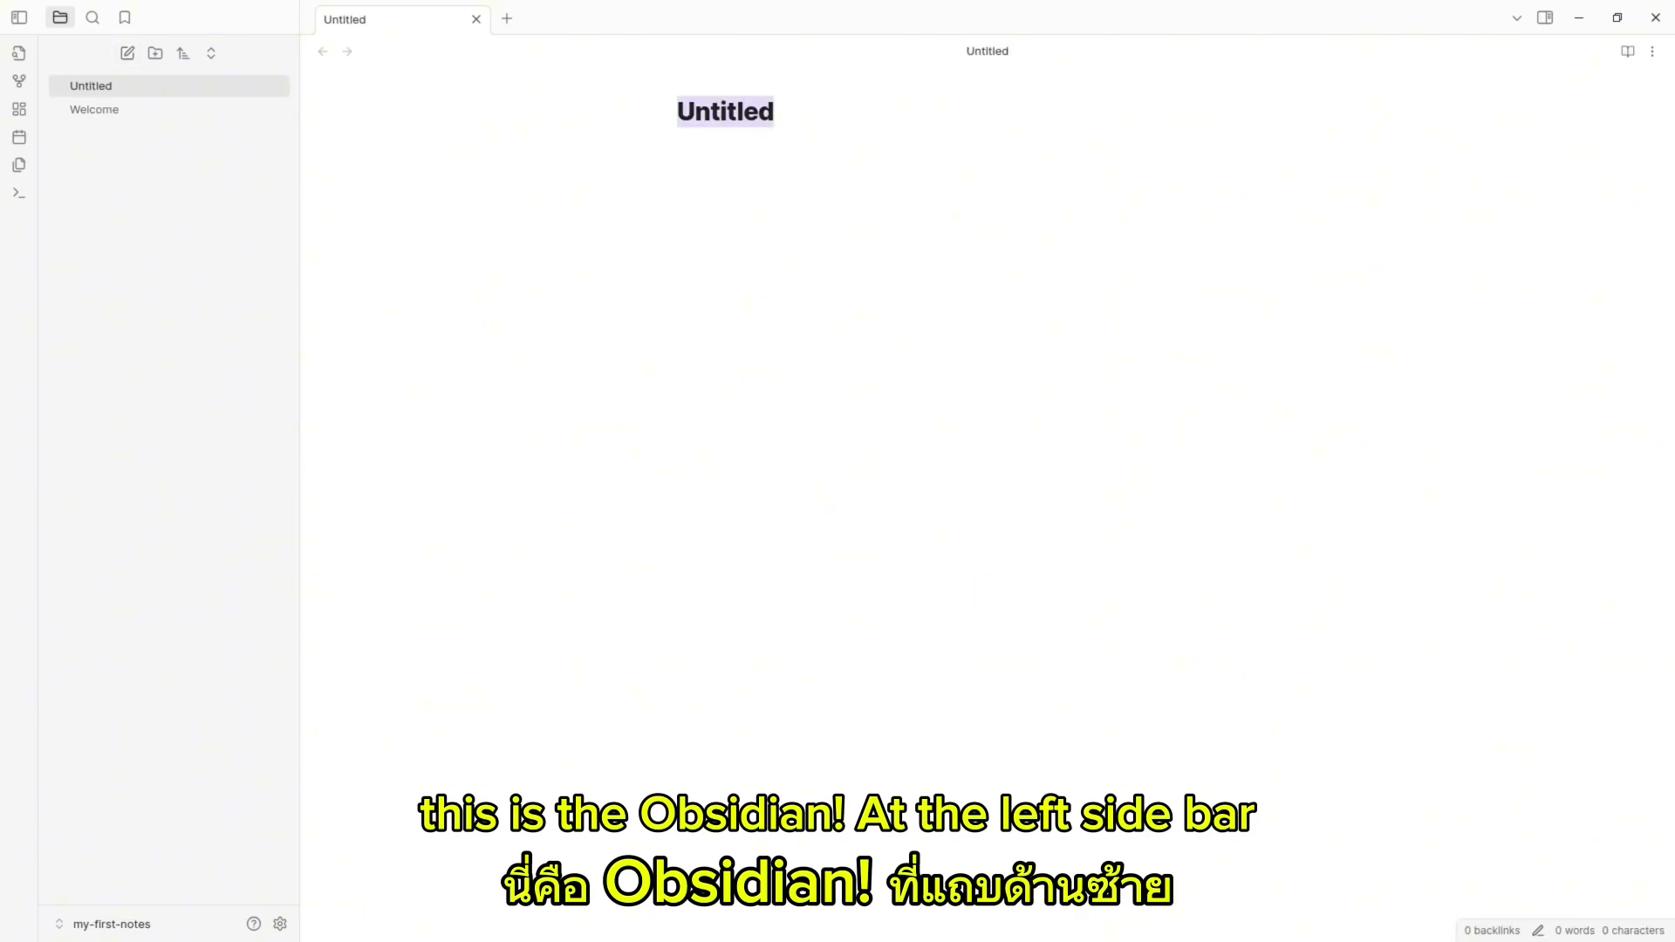
click(774, 111)
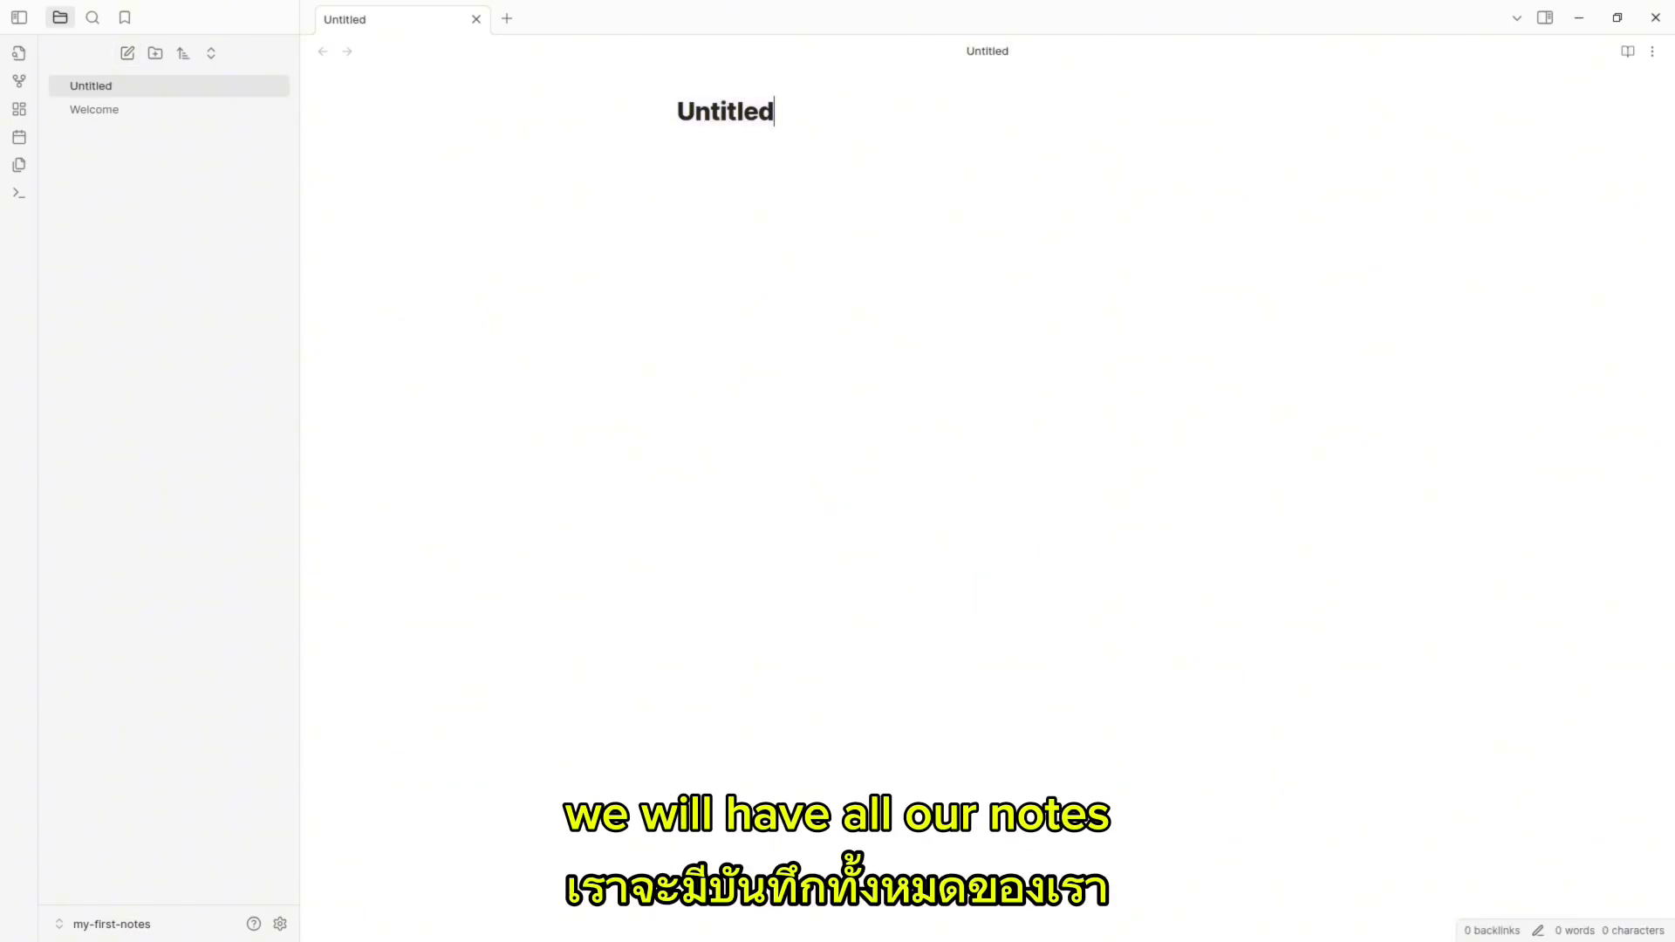
key(ctrl+a)
text(My first note)
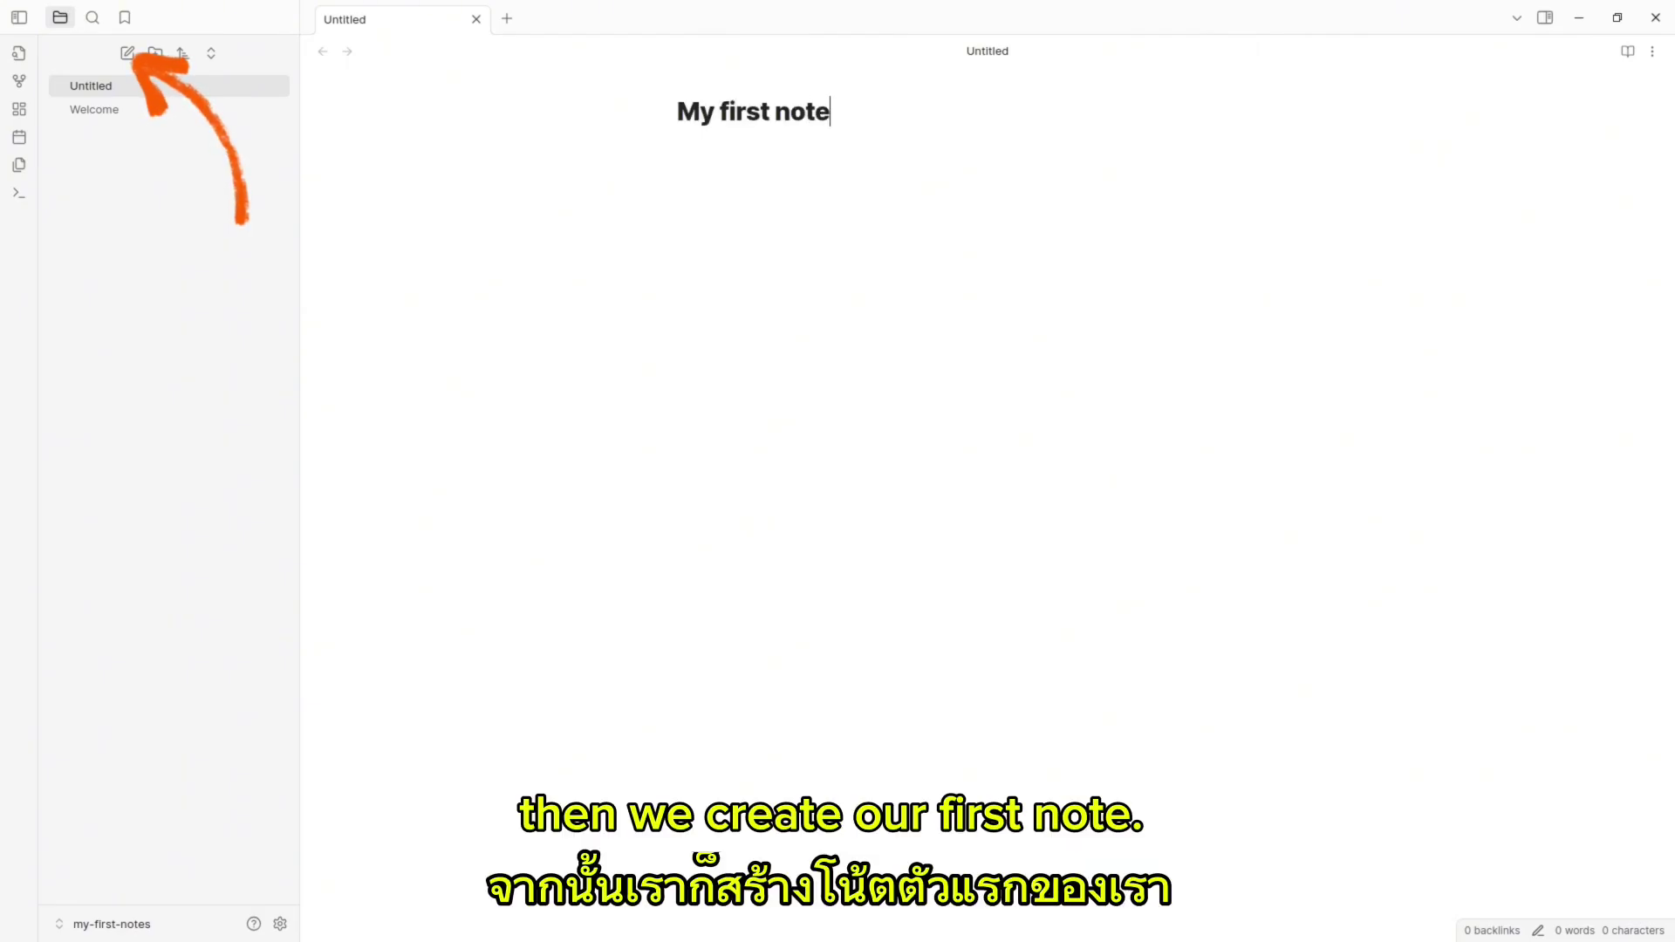
text( 202)
key(BackSpace)
key(BackSpace)
key(BackSpace)
text(in 2025)
Write "Today was a great day!" as the body text of the note.
key(Return)
key(Return)
text(Today was g)
text( great day!)
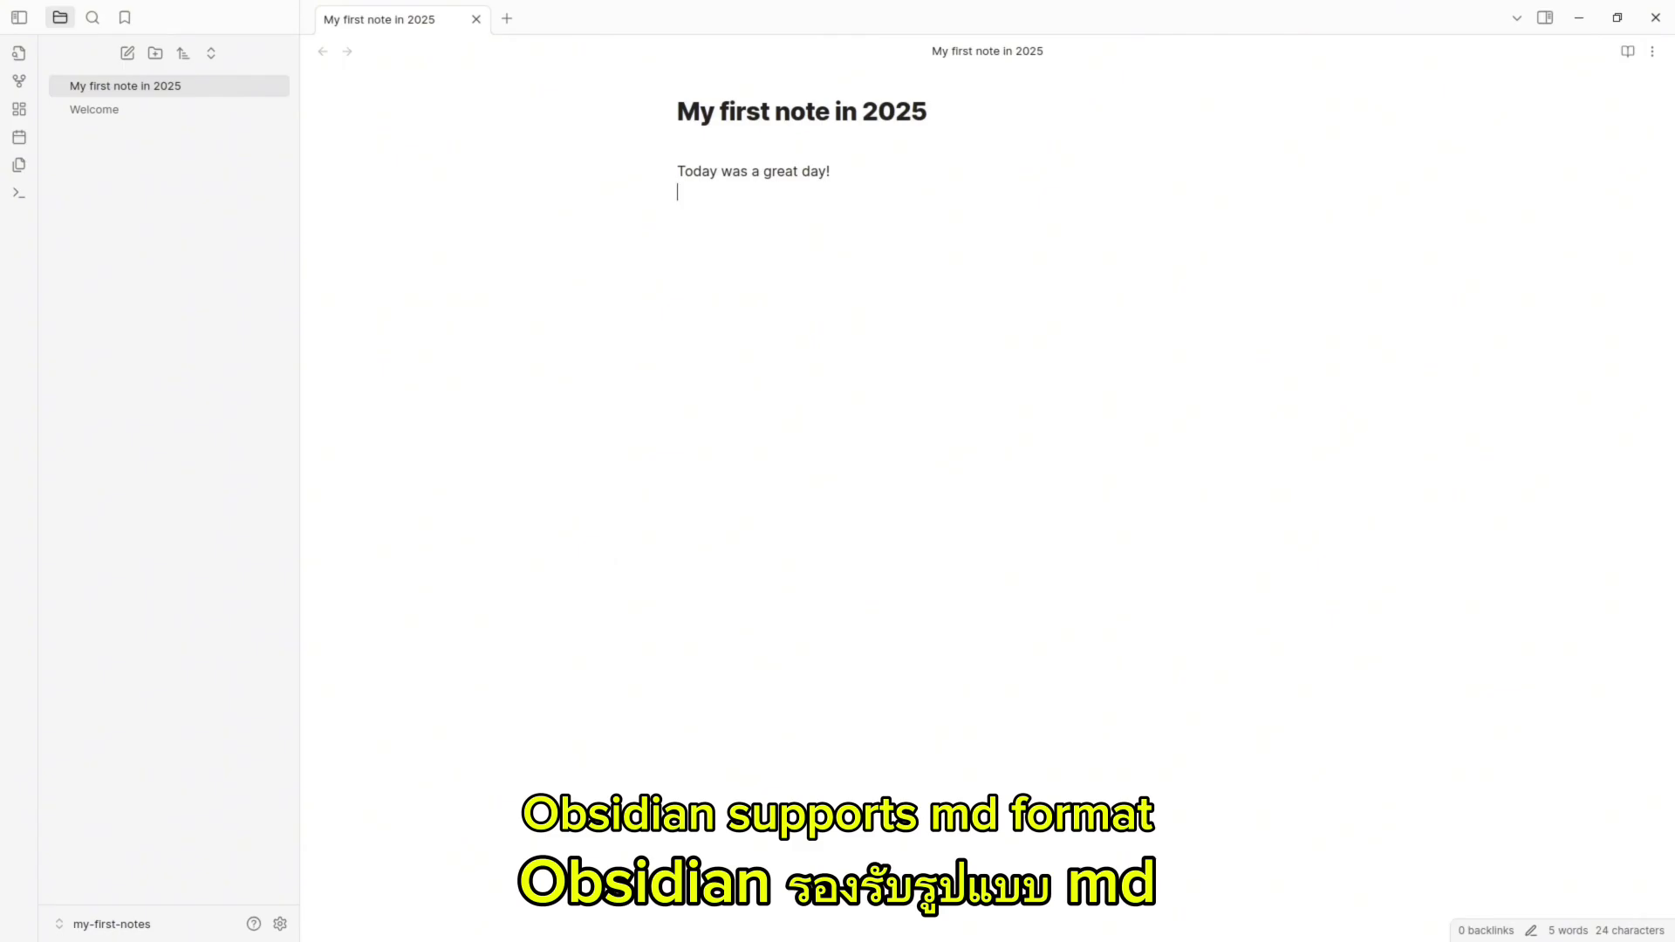
Add an internal link to "Goals of 2025" below the body text, leaving a blank line between them.
key(Return)
text(Go)
key(BackSpace)
key(BackSpace)
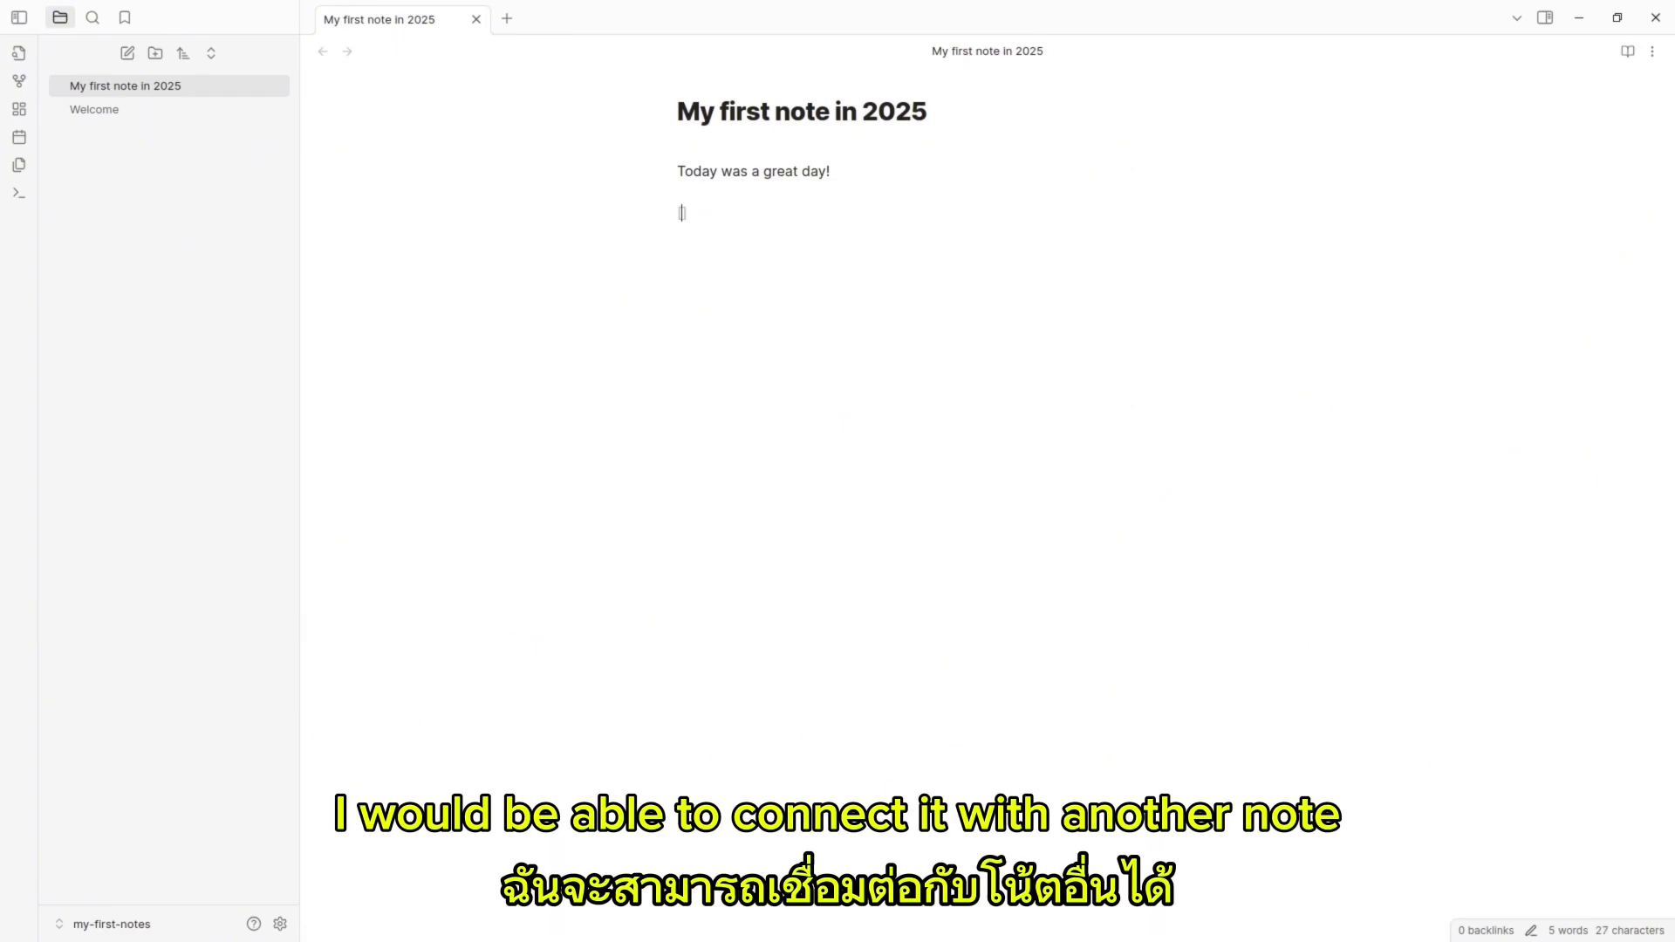
text([[)
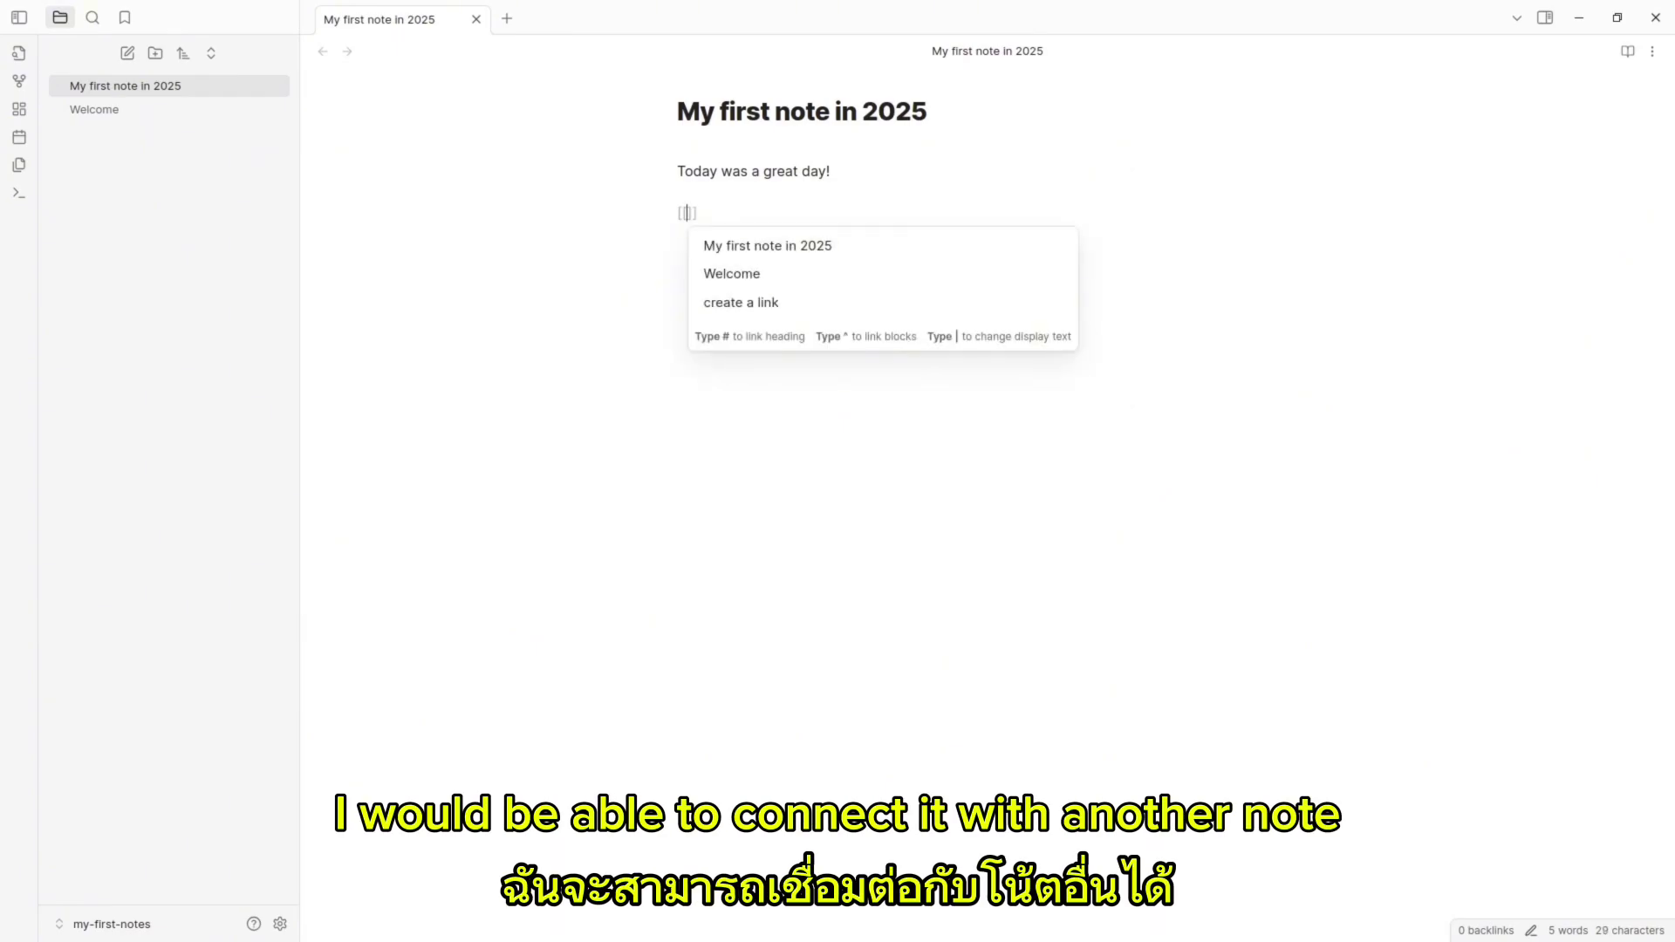
text(Goals of 2025)
key(Return)
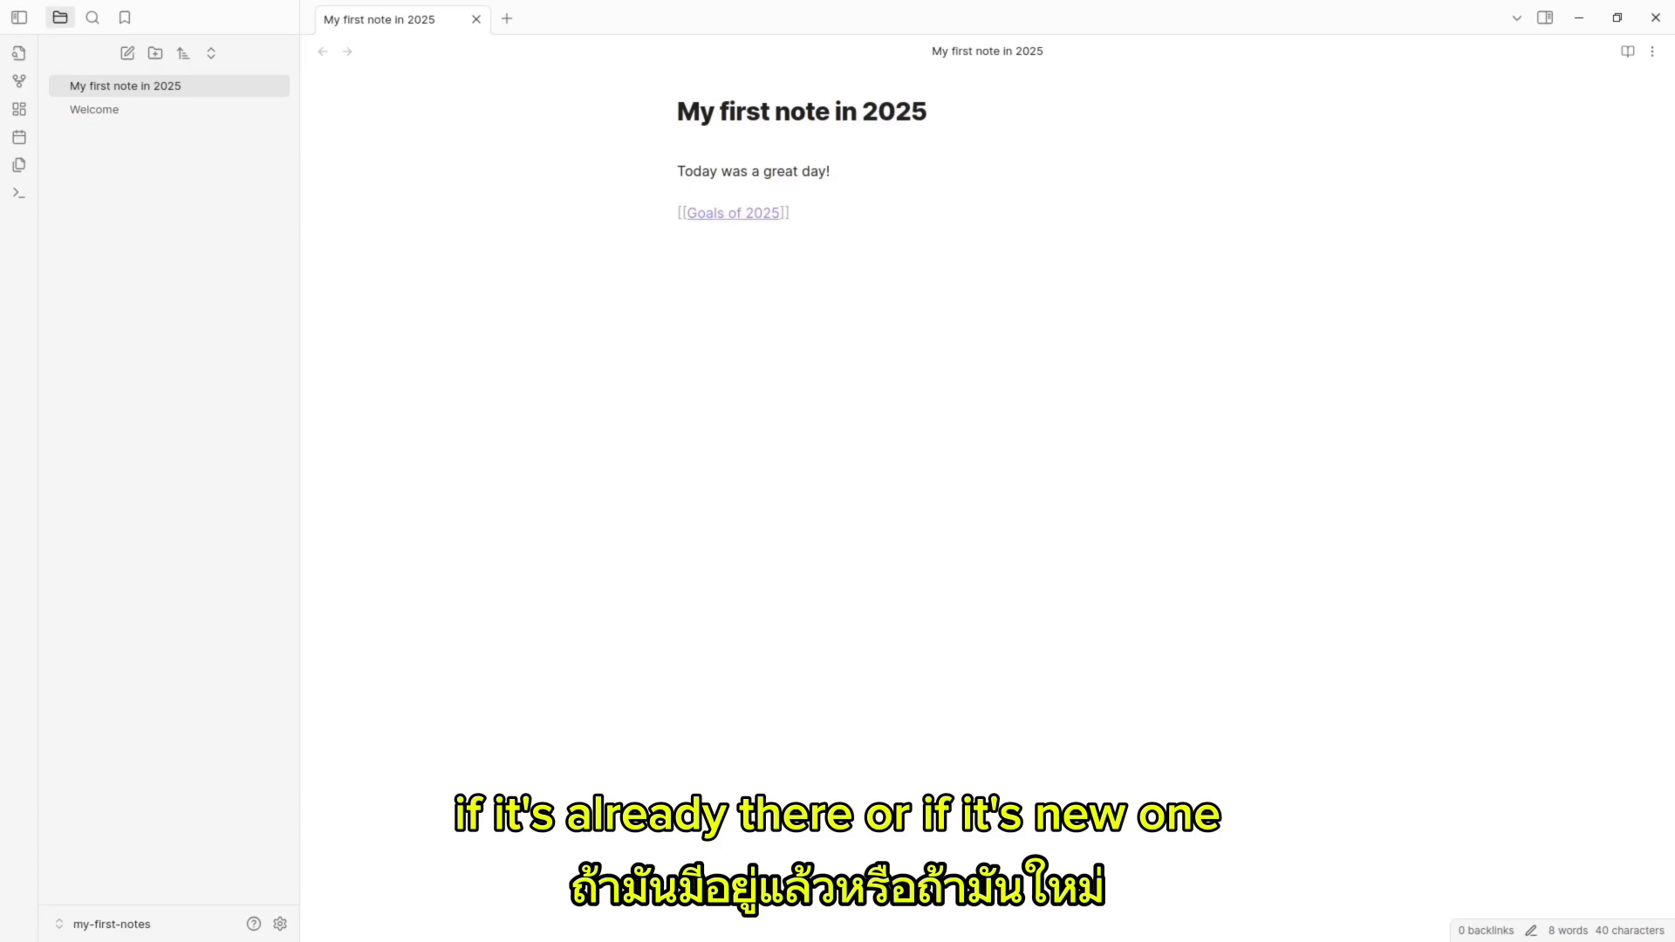
Create the "Goals of 2025" note from its link and add the bullets "Learn Obsidian", "Read every day" and "...".
ctrl+click(733, 213)
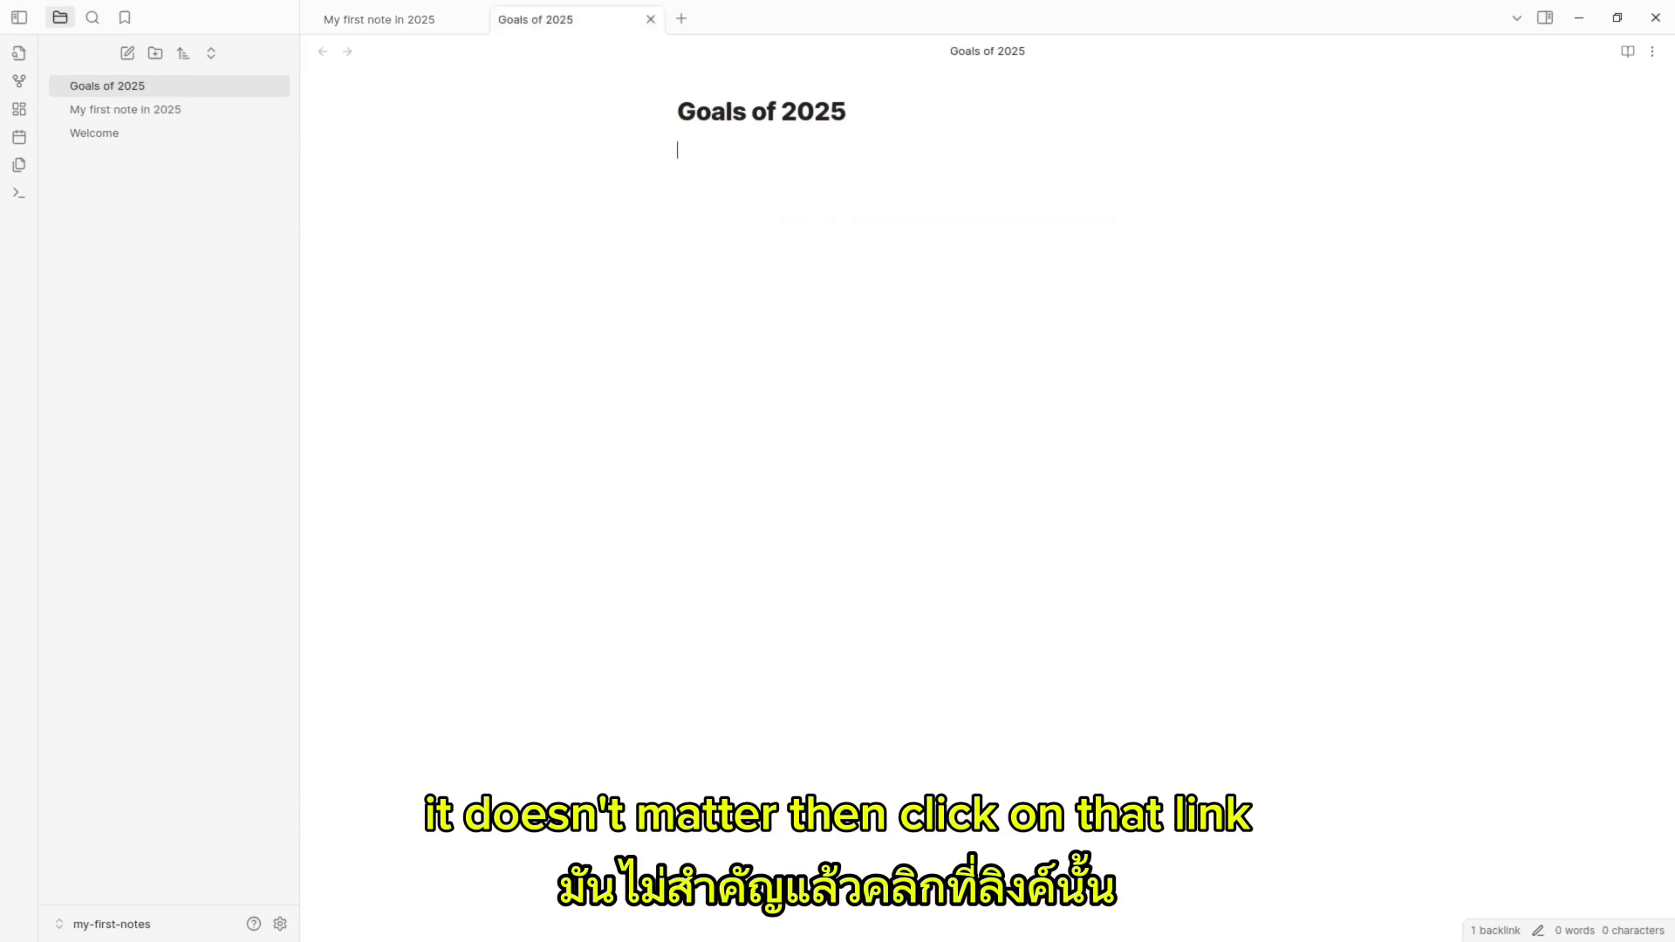
text(- Learn Obsidian)
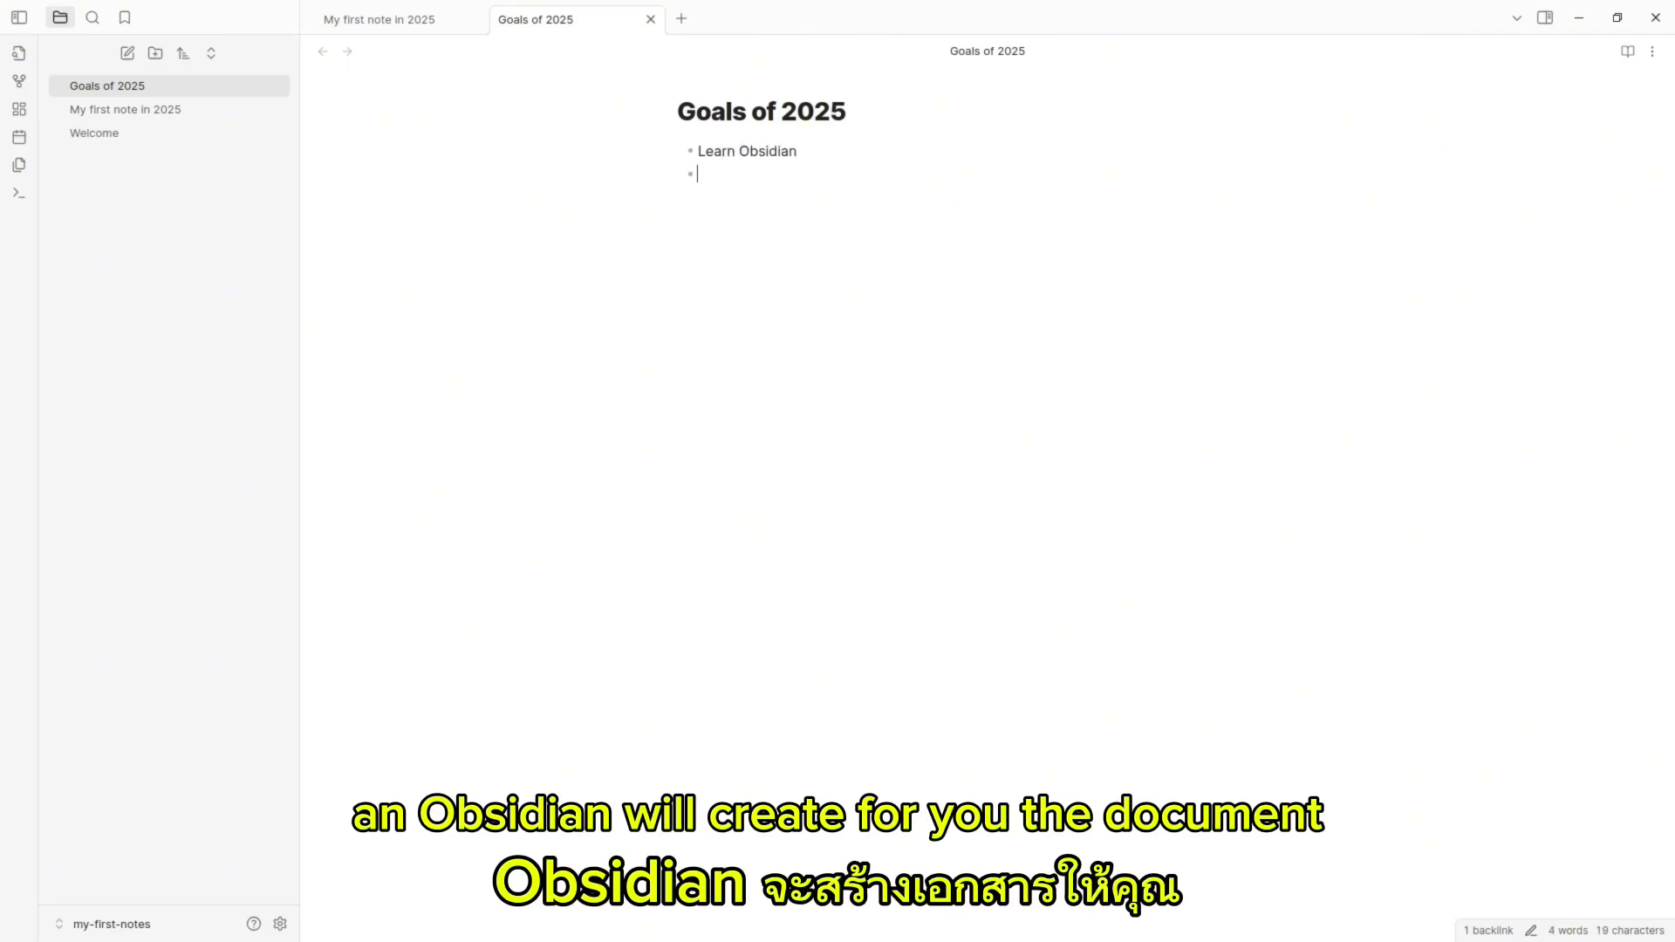
text( - Read every day)
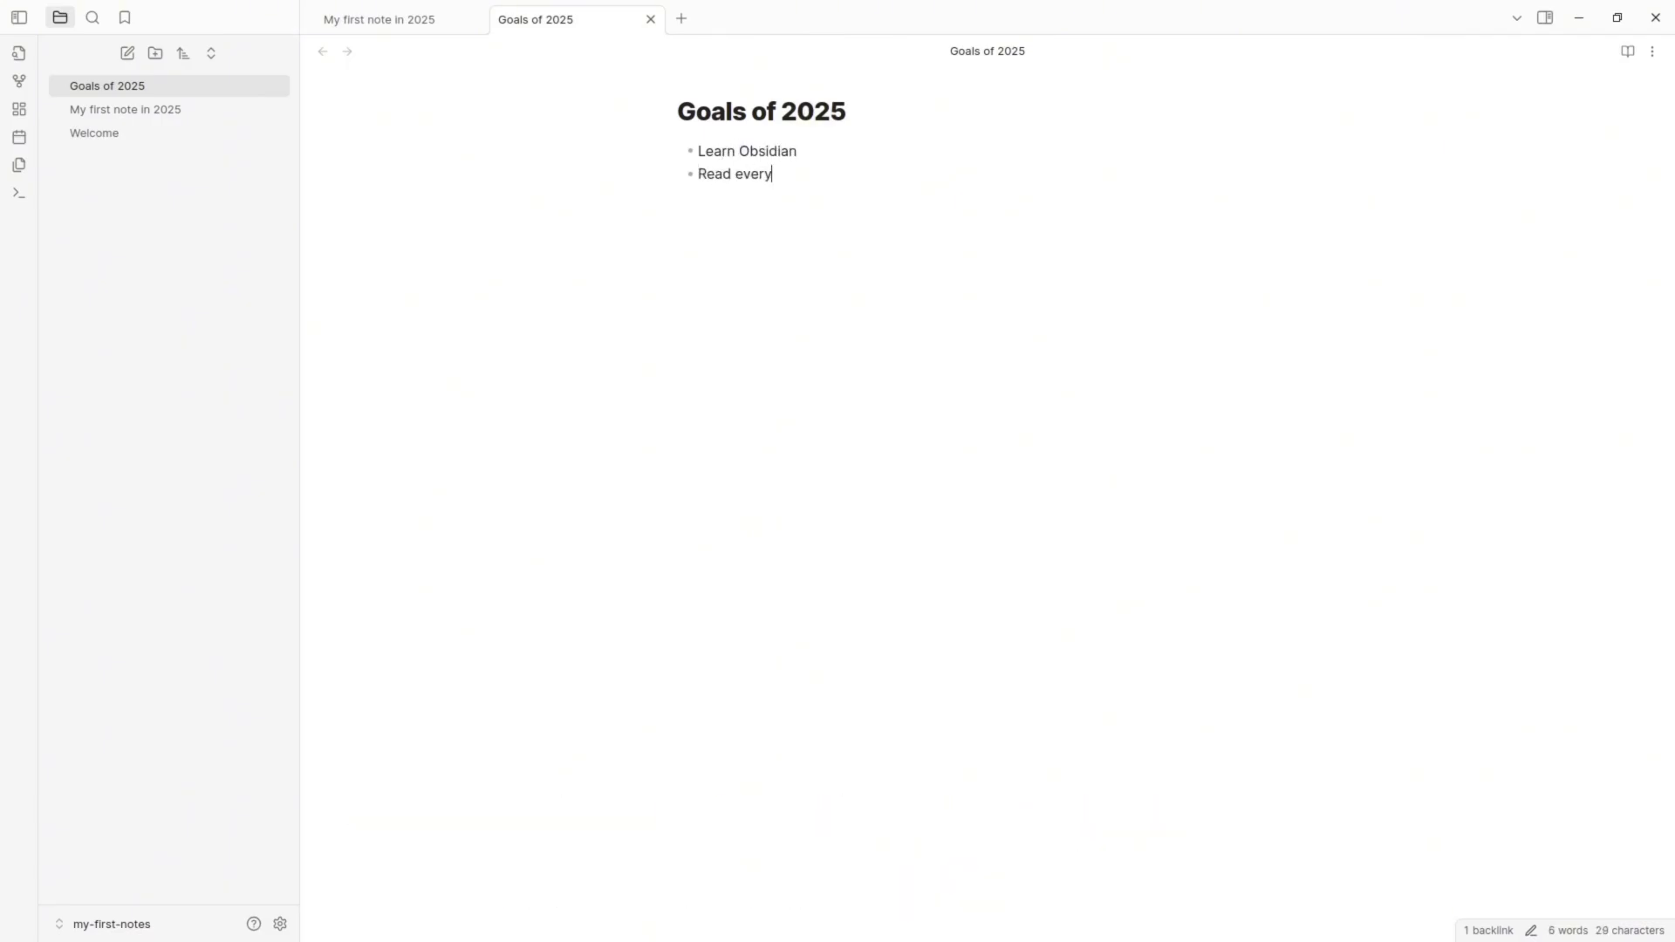
key(Return)
text(...)
key(Return)
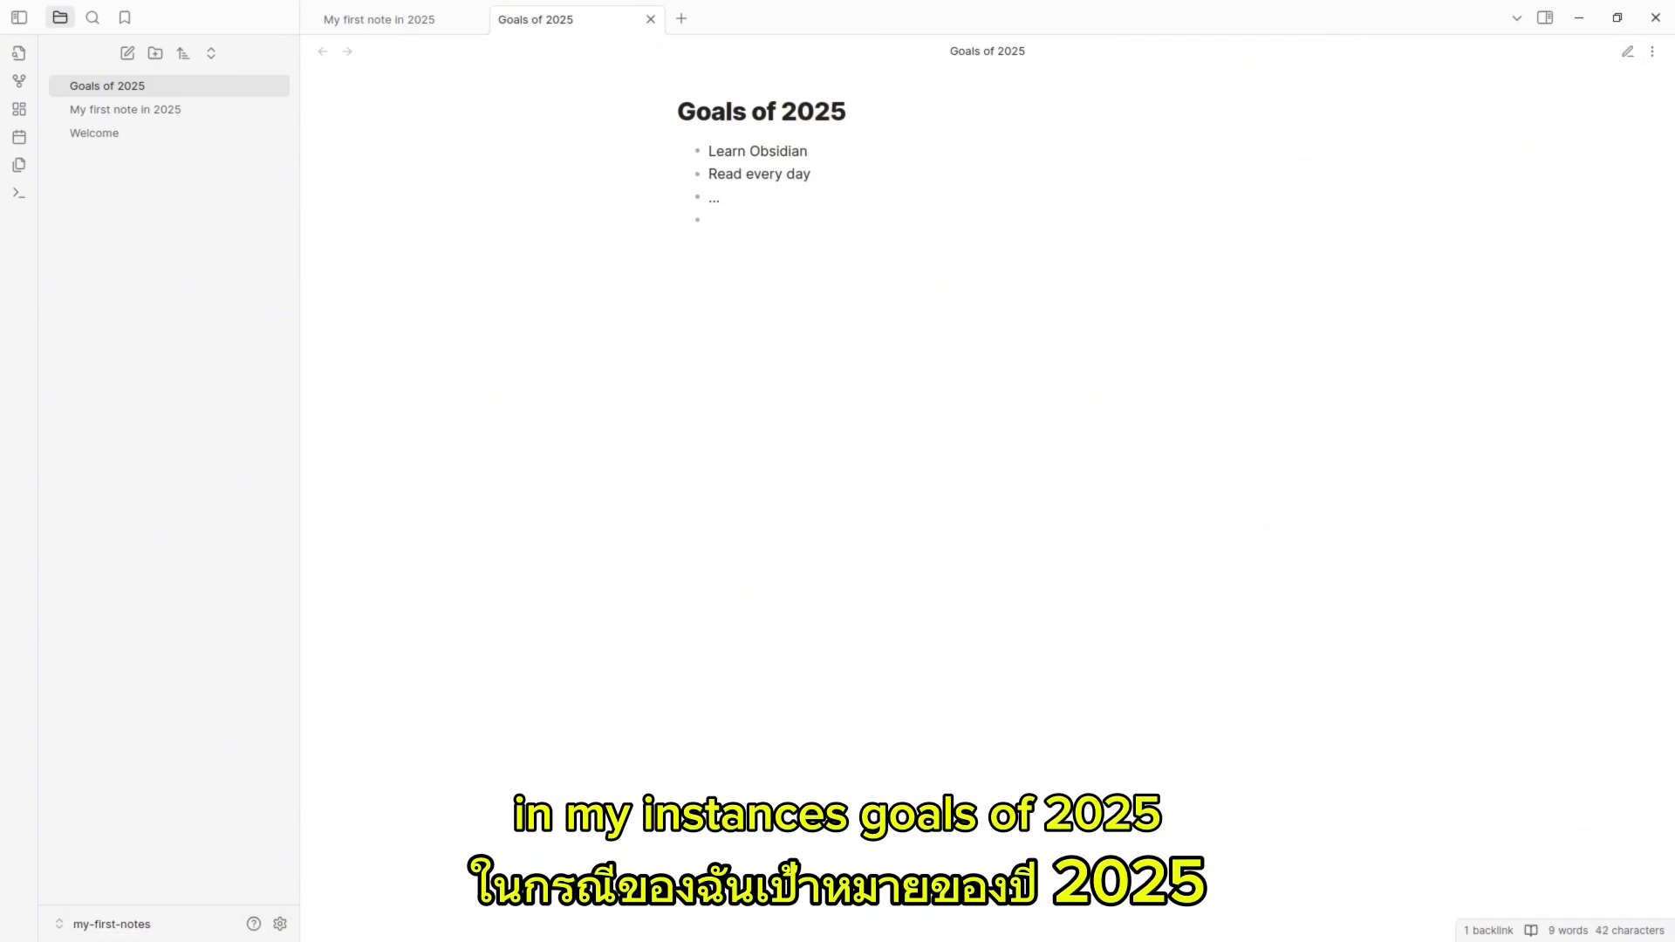
End the bullet list and add a level-two Markdown heading "Second header" below it.
key(Return)
text(## Second header)
key(Return)
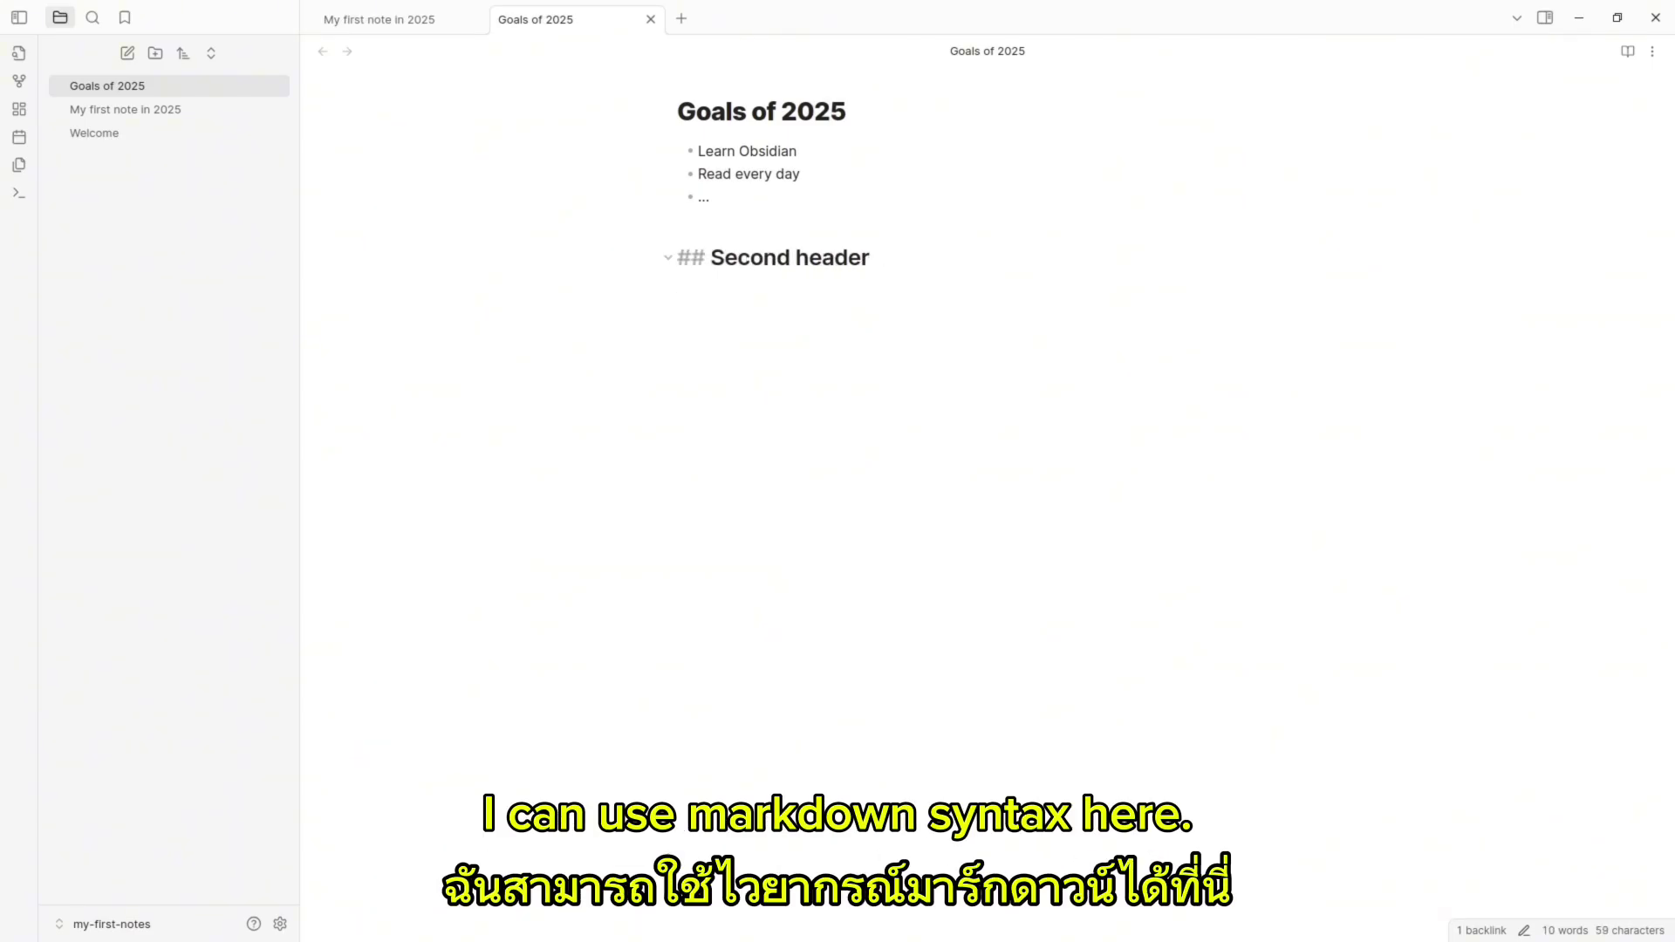
Under the heading, add the word "italic" in italics and the word "bold" in bold on separate lines.
key(Return)
text(*italic*)
key(Return)
key(Return)
text(bold)
key(shift+Home)
text(**)
Add a bulleted item "list" below the bold line.
key(Return)
key(Return)
text(list)
key(Home)
text(-)
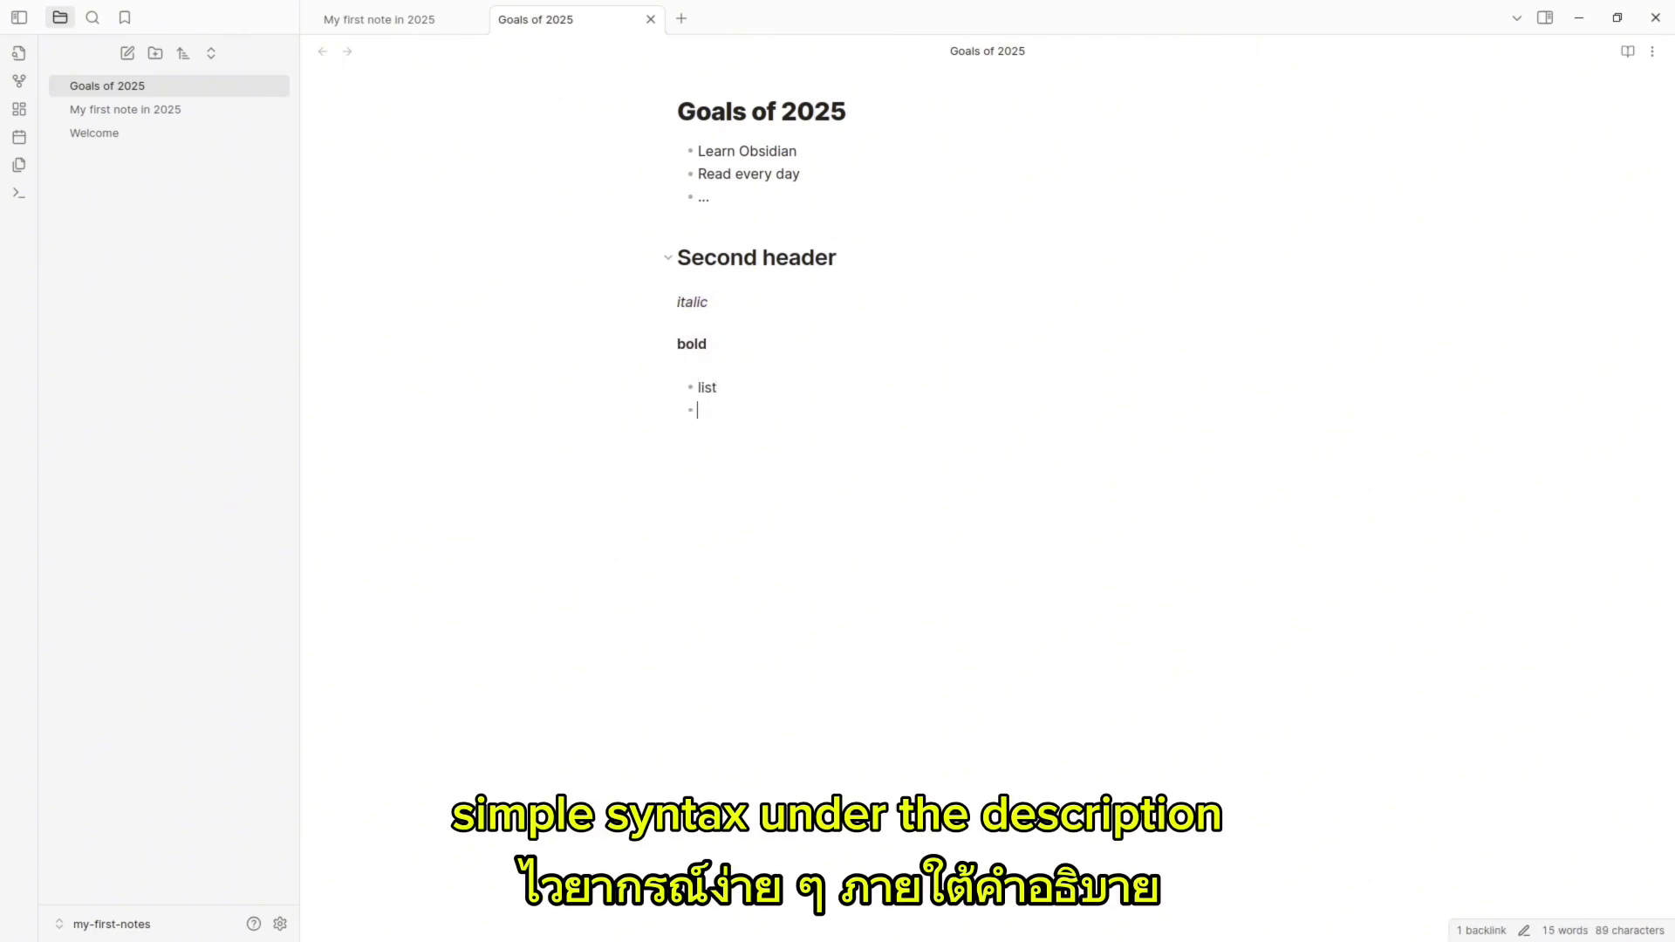
Add the line "Numbered list:" followed by a numbered list of three items, each reading "t".
key(Return)
key(Return)
text(Numbered list:)
key(Return)
text(1)
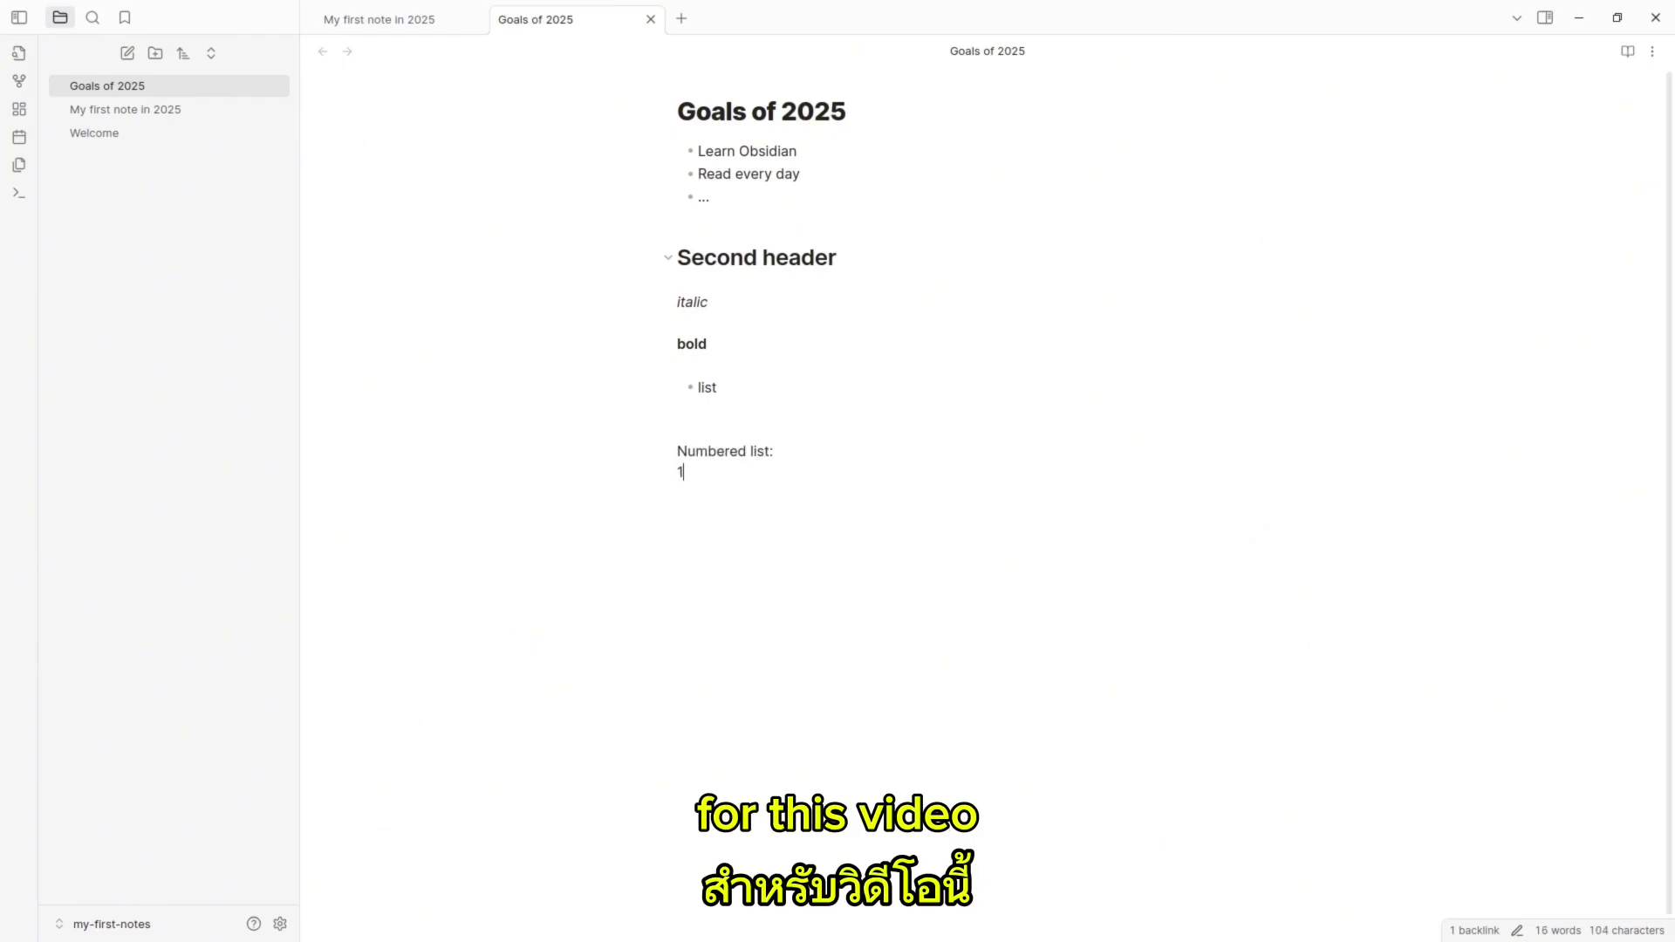
text(. t)
key(Return)
text(t)
key(Return)
text(t)
key(Return)
key(Return)
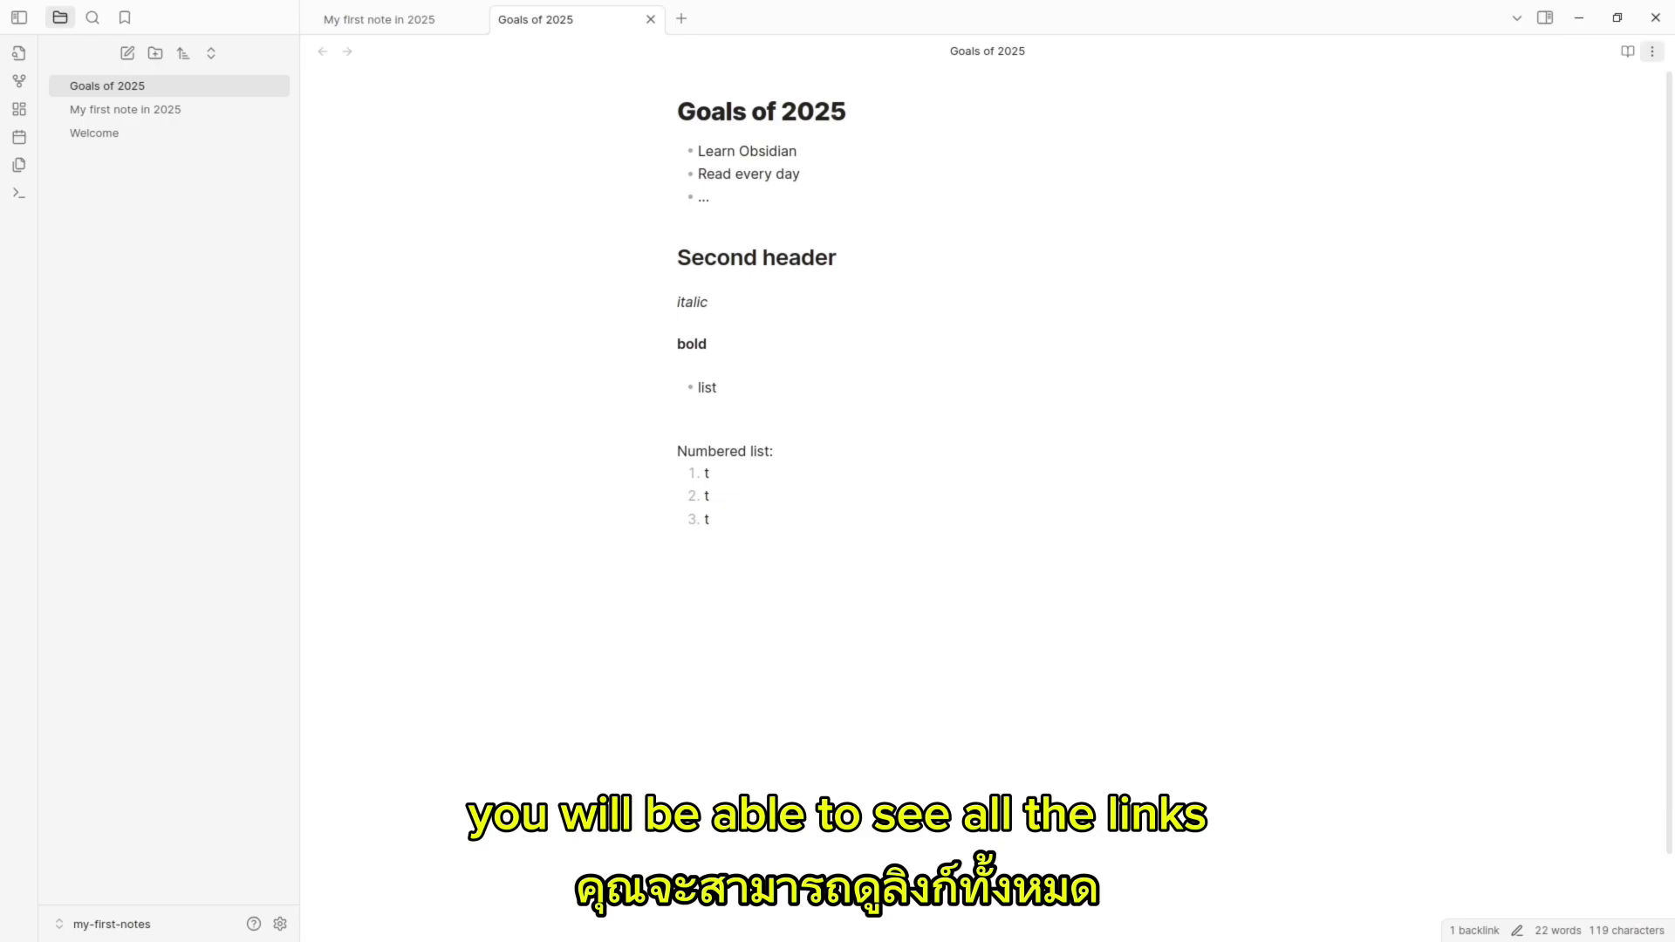
Show the backlinks of Goals of 2025, follow the one to My first note in 2025, and return through that note's link.
click(1545, 17)
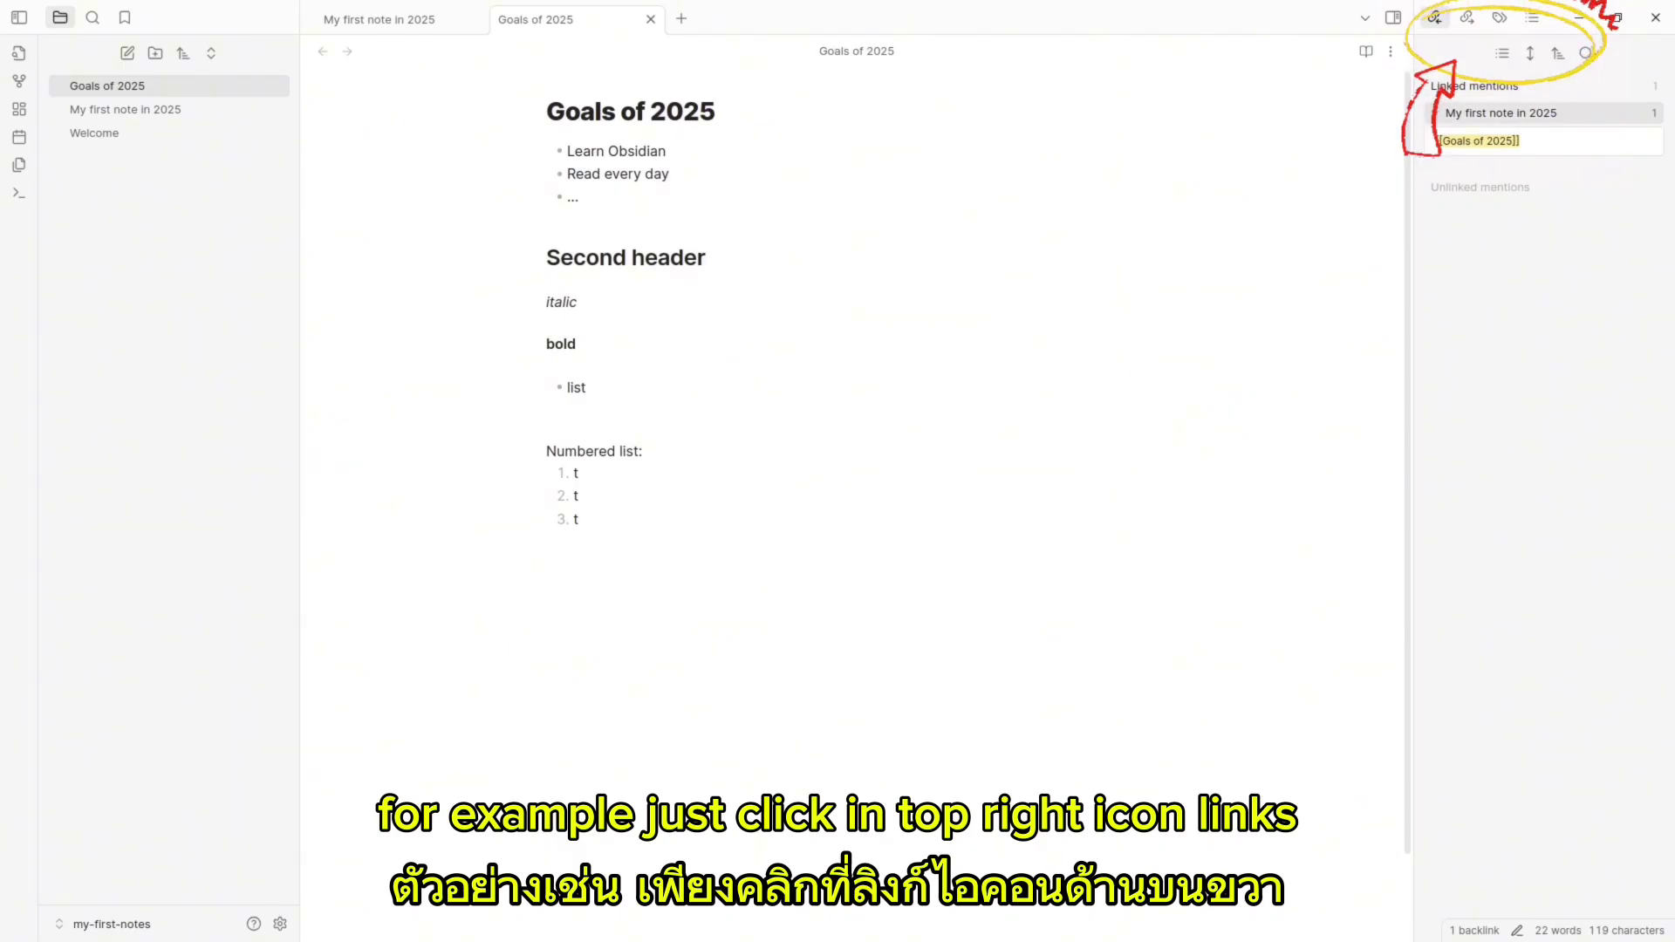
click(1500, 113)
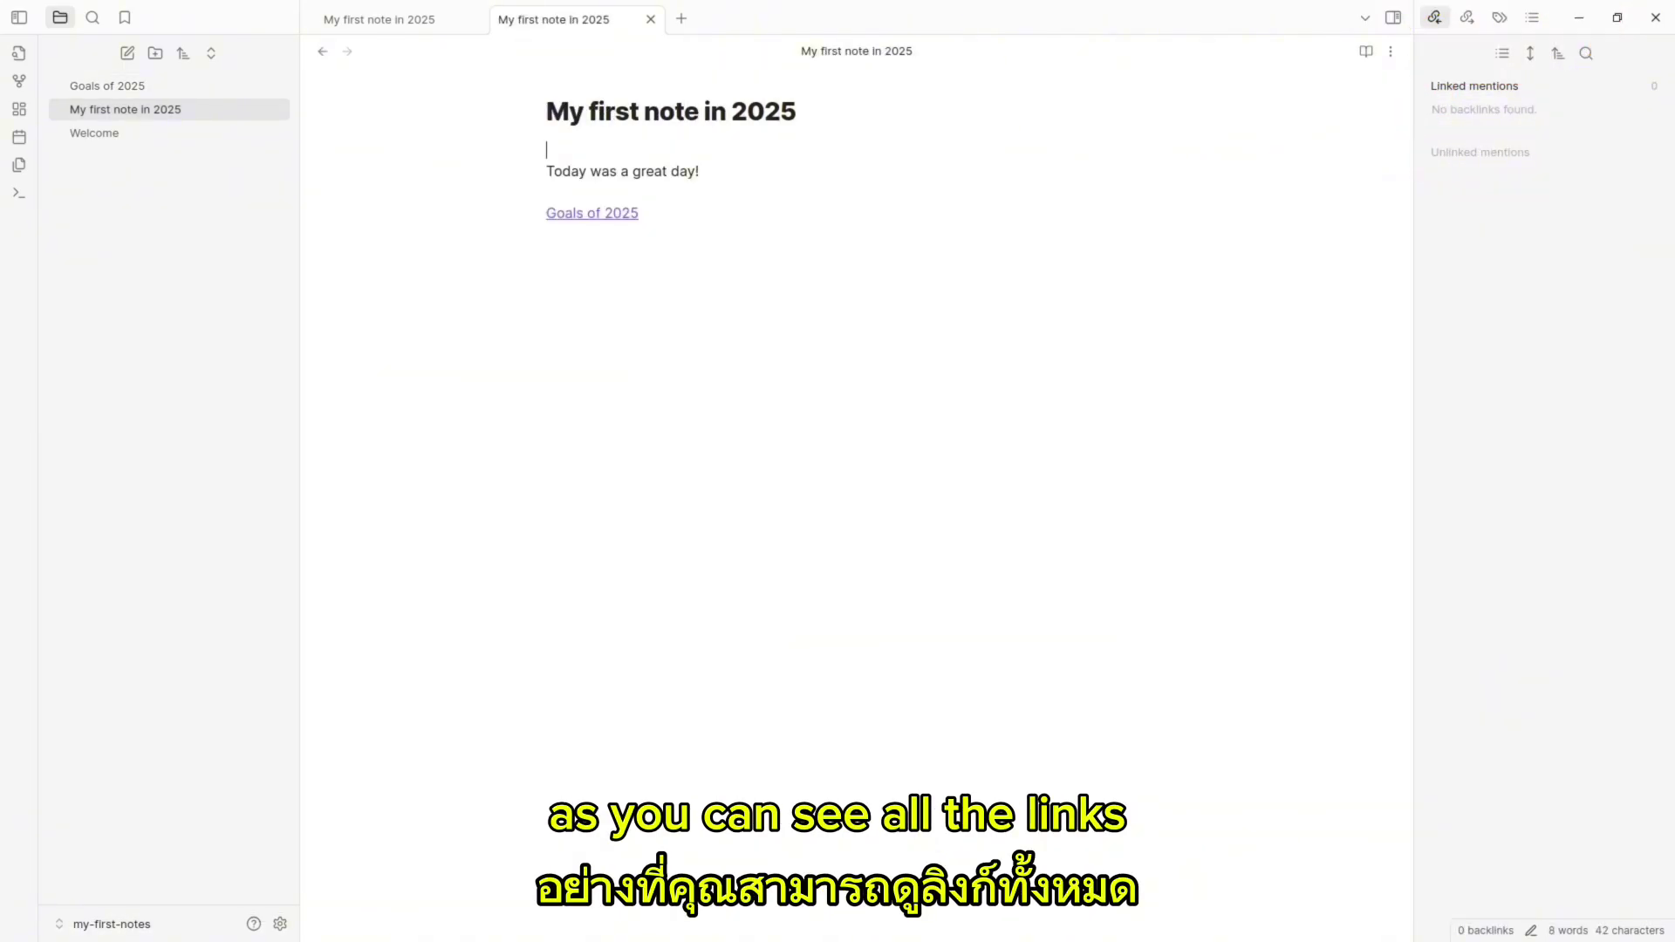
click(620, 213)
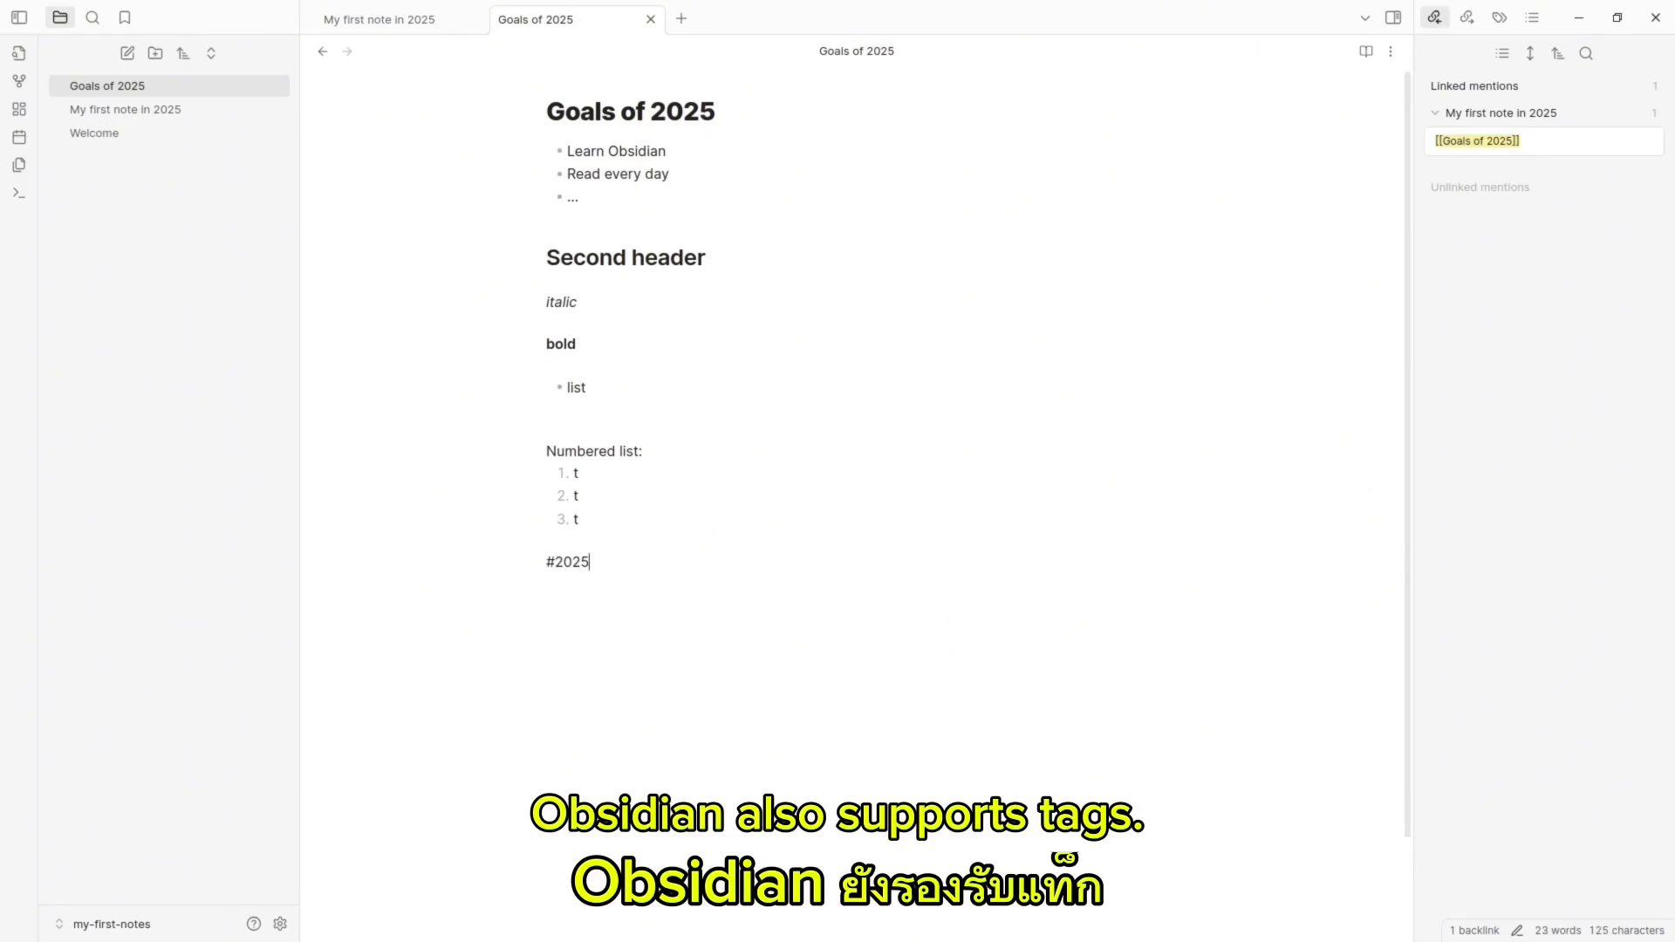
Add the tag "#goals2025" after "#2025" at the end of the Goals of 2025 note.
text(#goals)
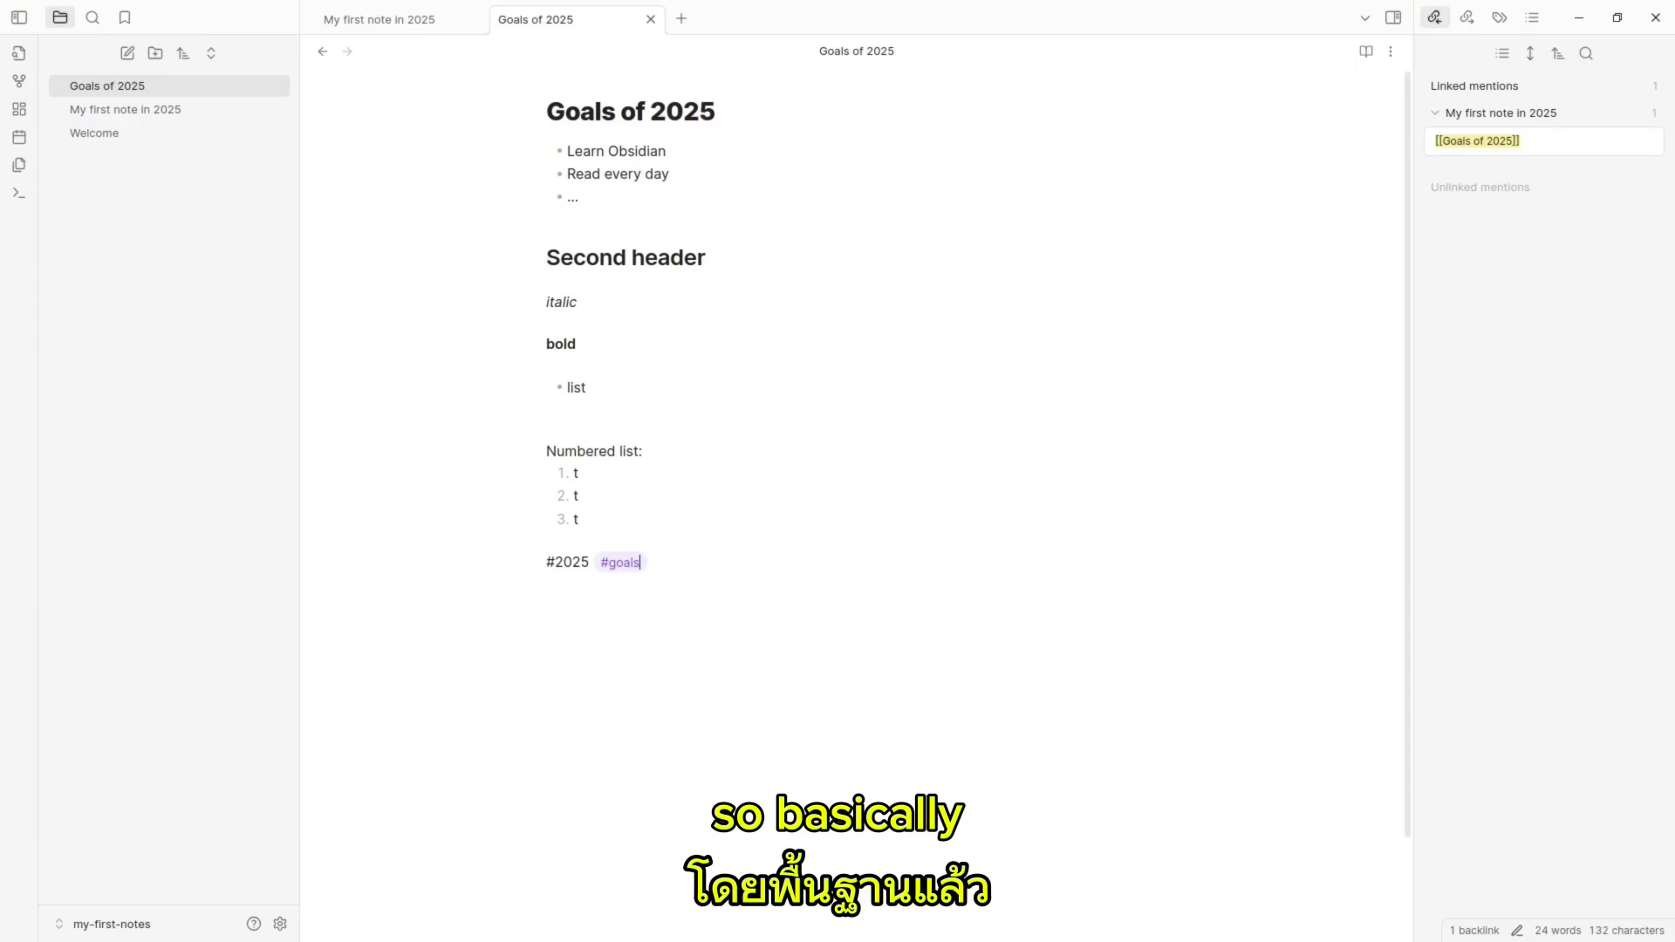
key(Return)
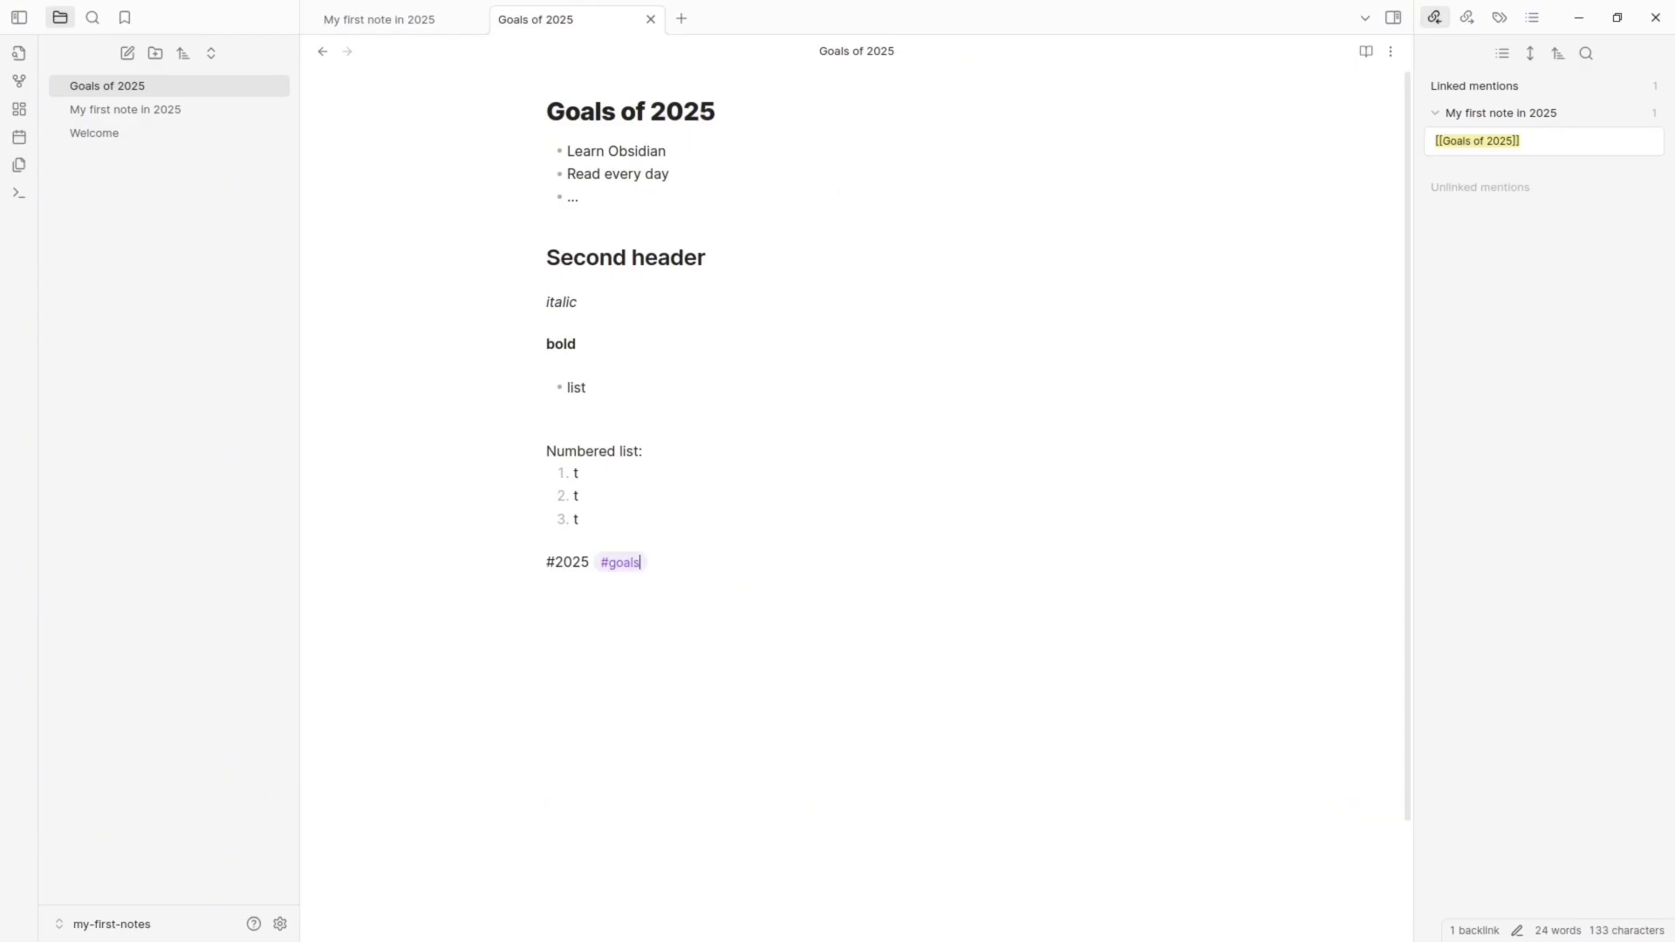
text(2025)
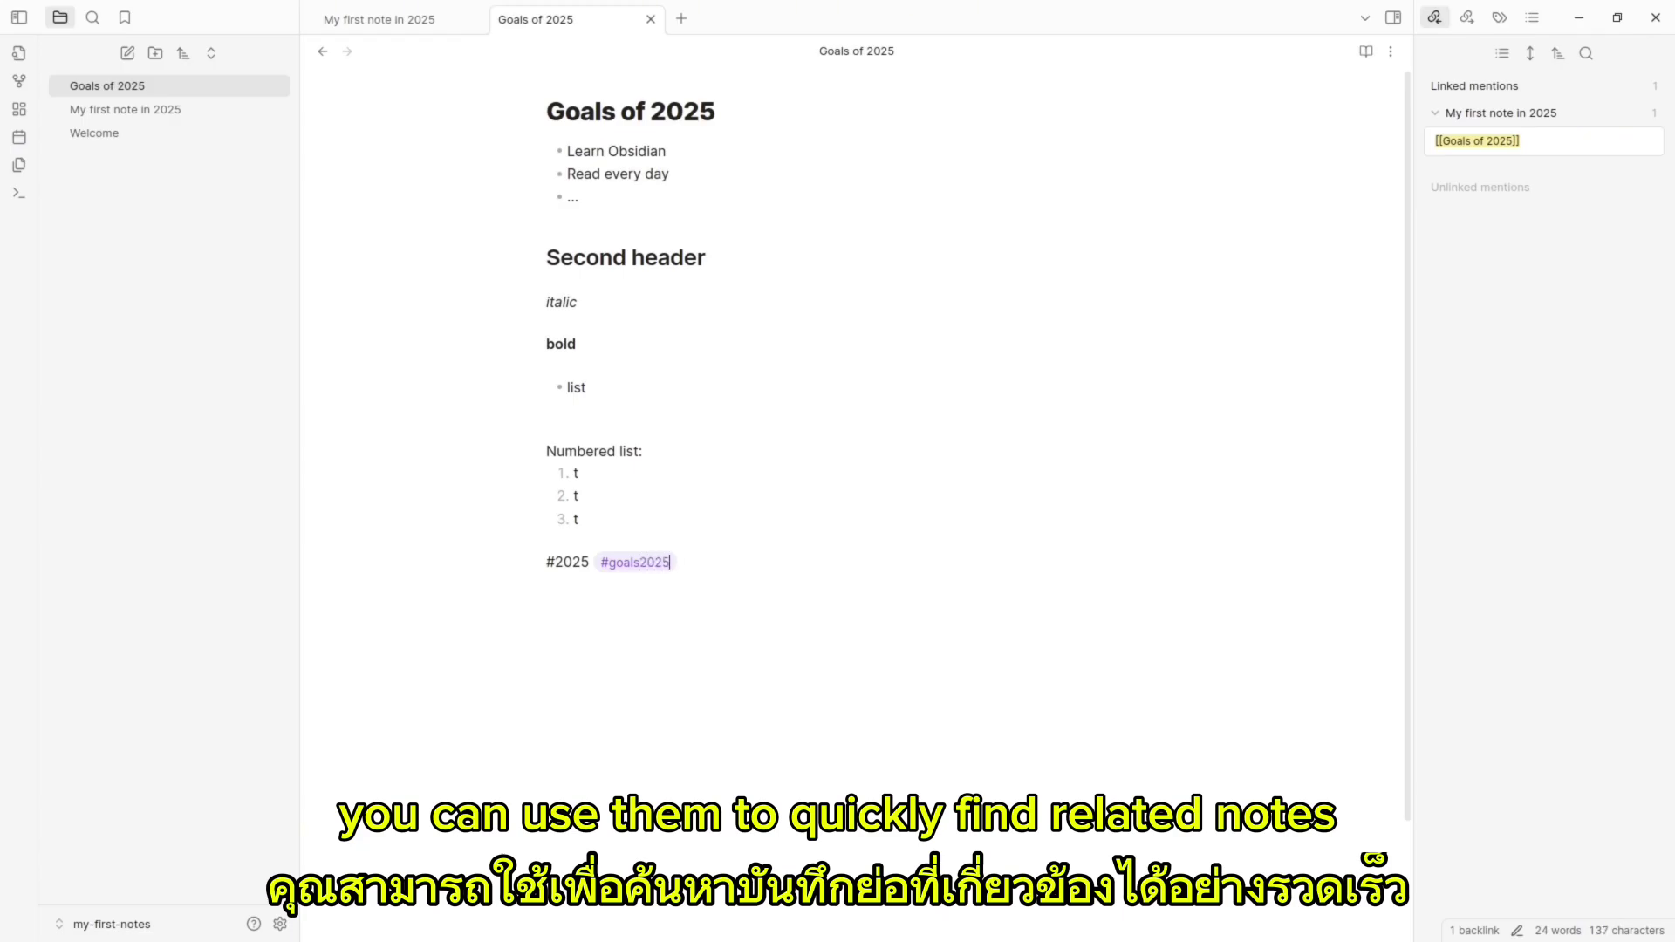
Find the notes tagged #goals2025, starting from the tag in the note and from the vault's tag list.
click(634, 562)
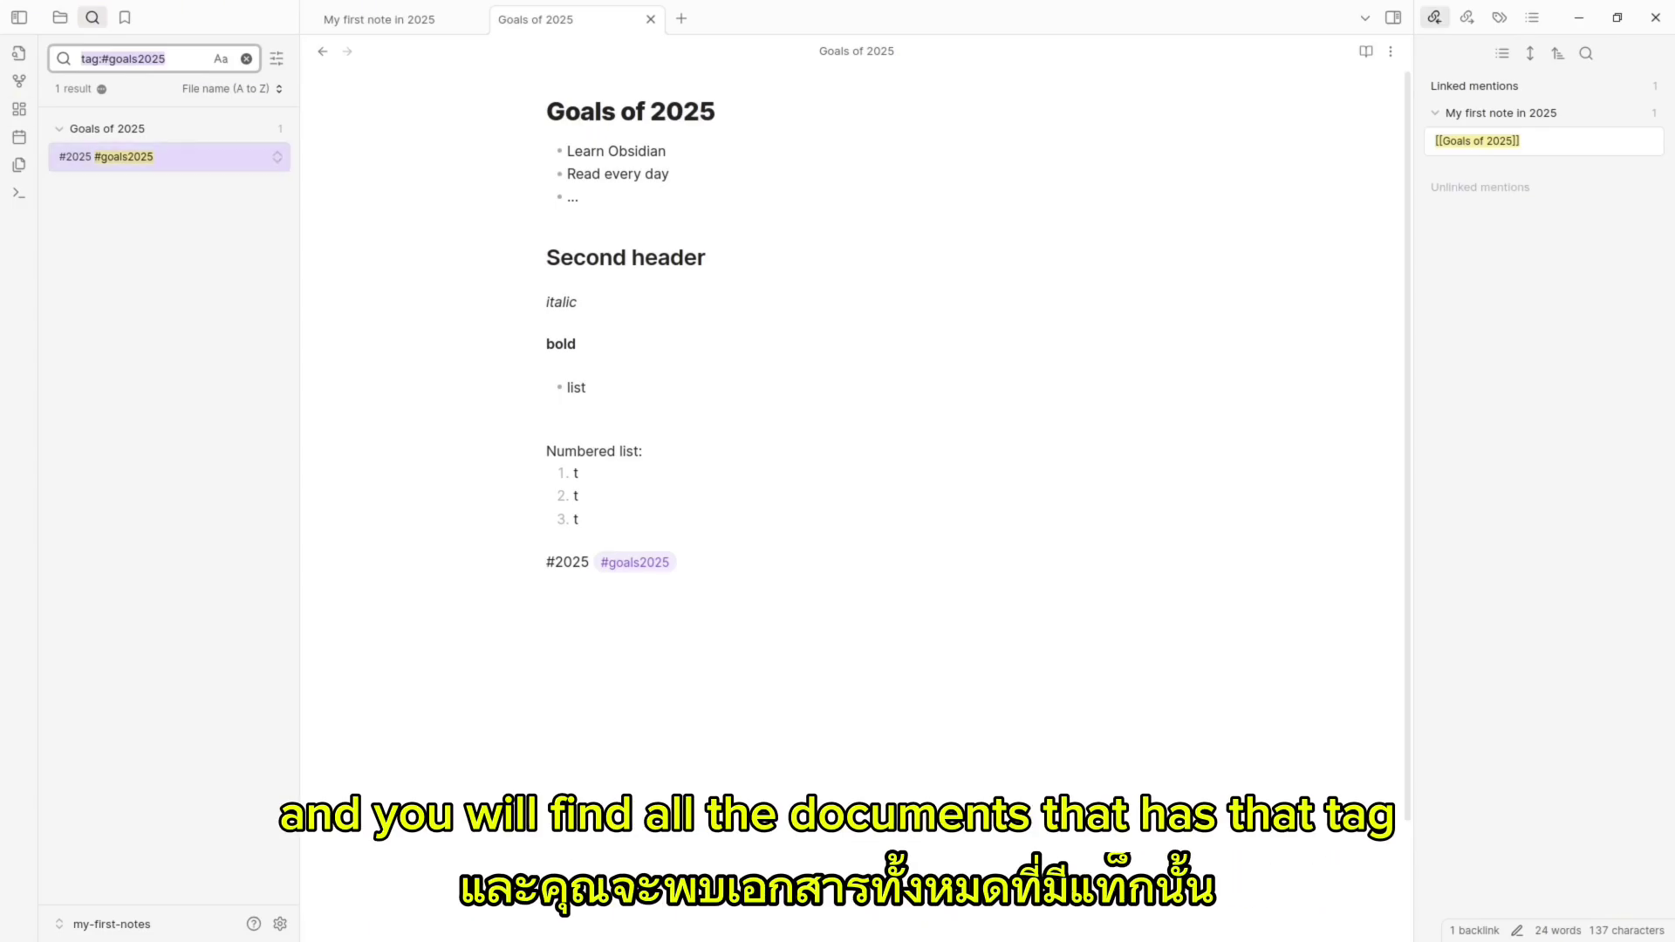
click(546, 604)
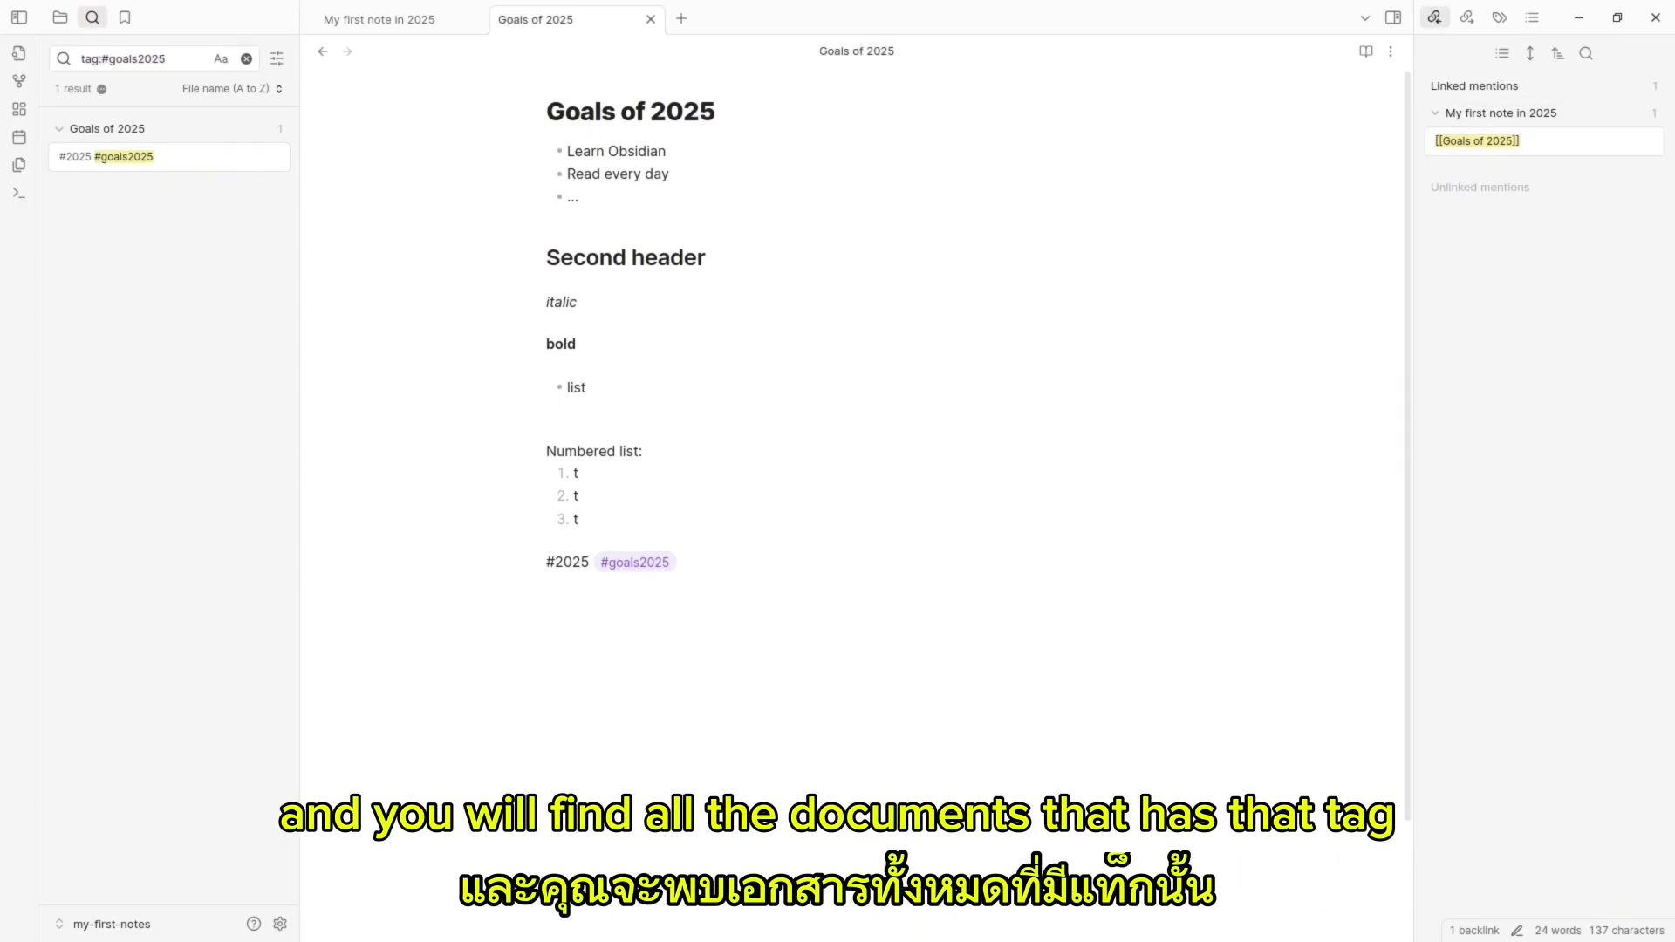
click(1500, 18)
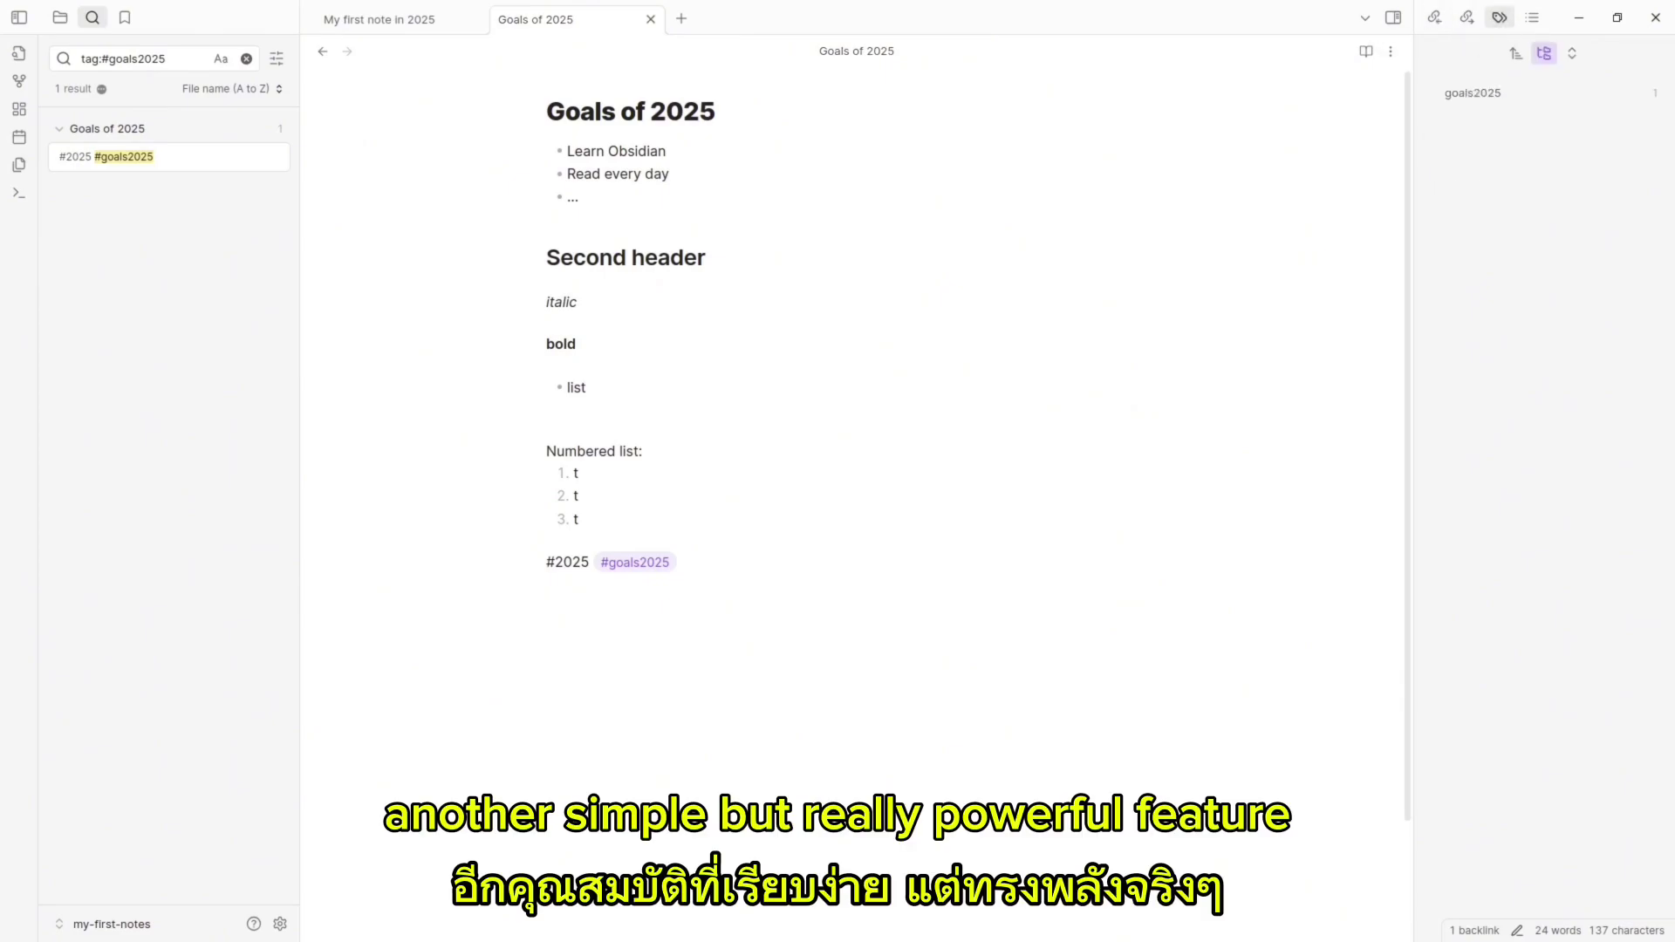
click(1473, 92)
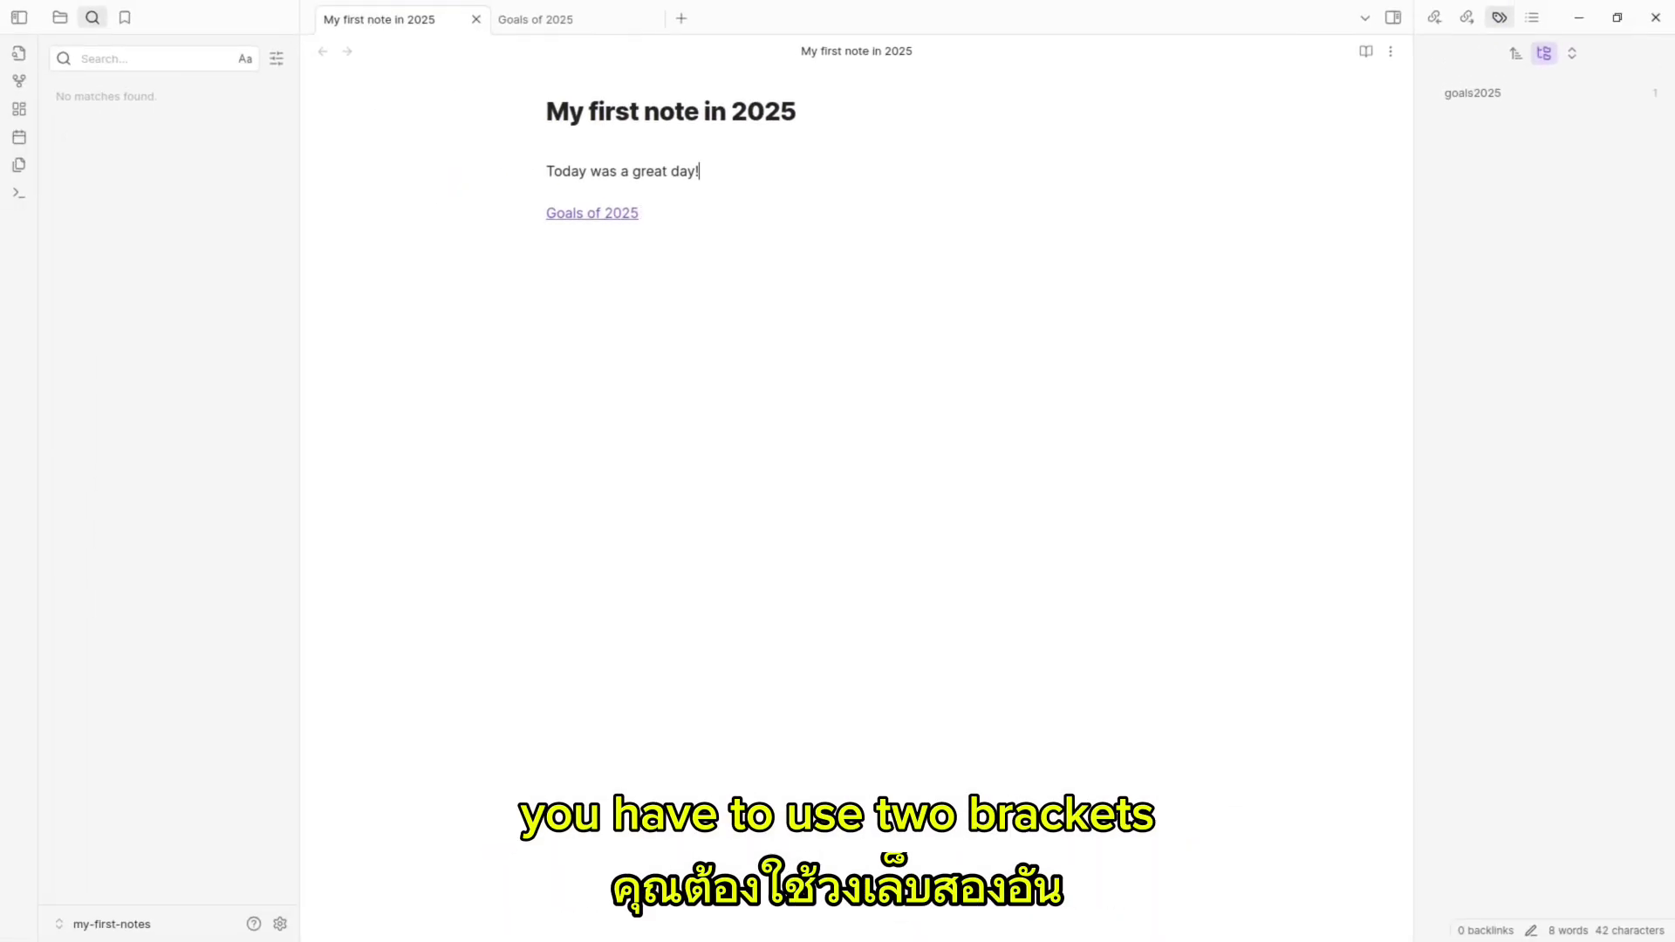
Look over the vault's notes in the quick switcher and dismiss it.
key(ctrl+o)
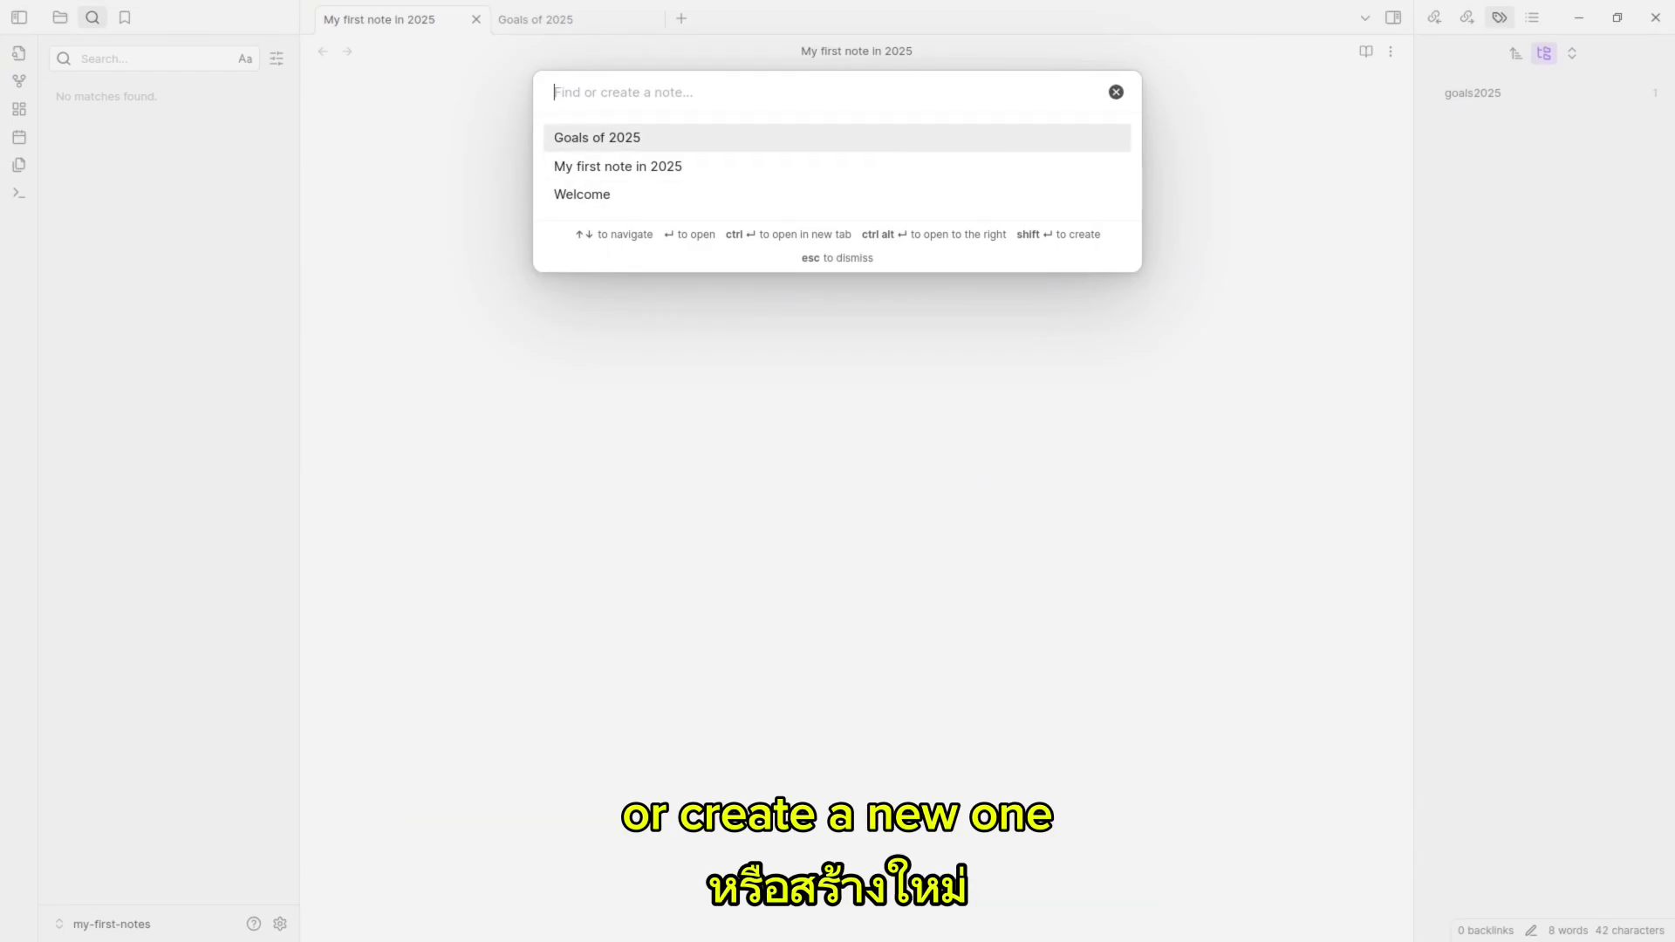
key(Escape)
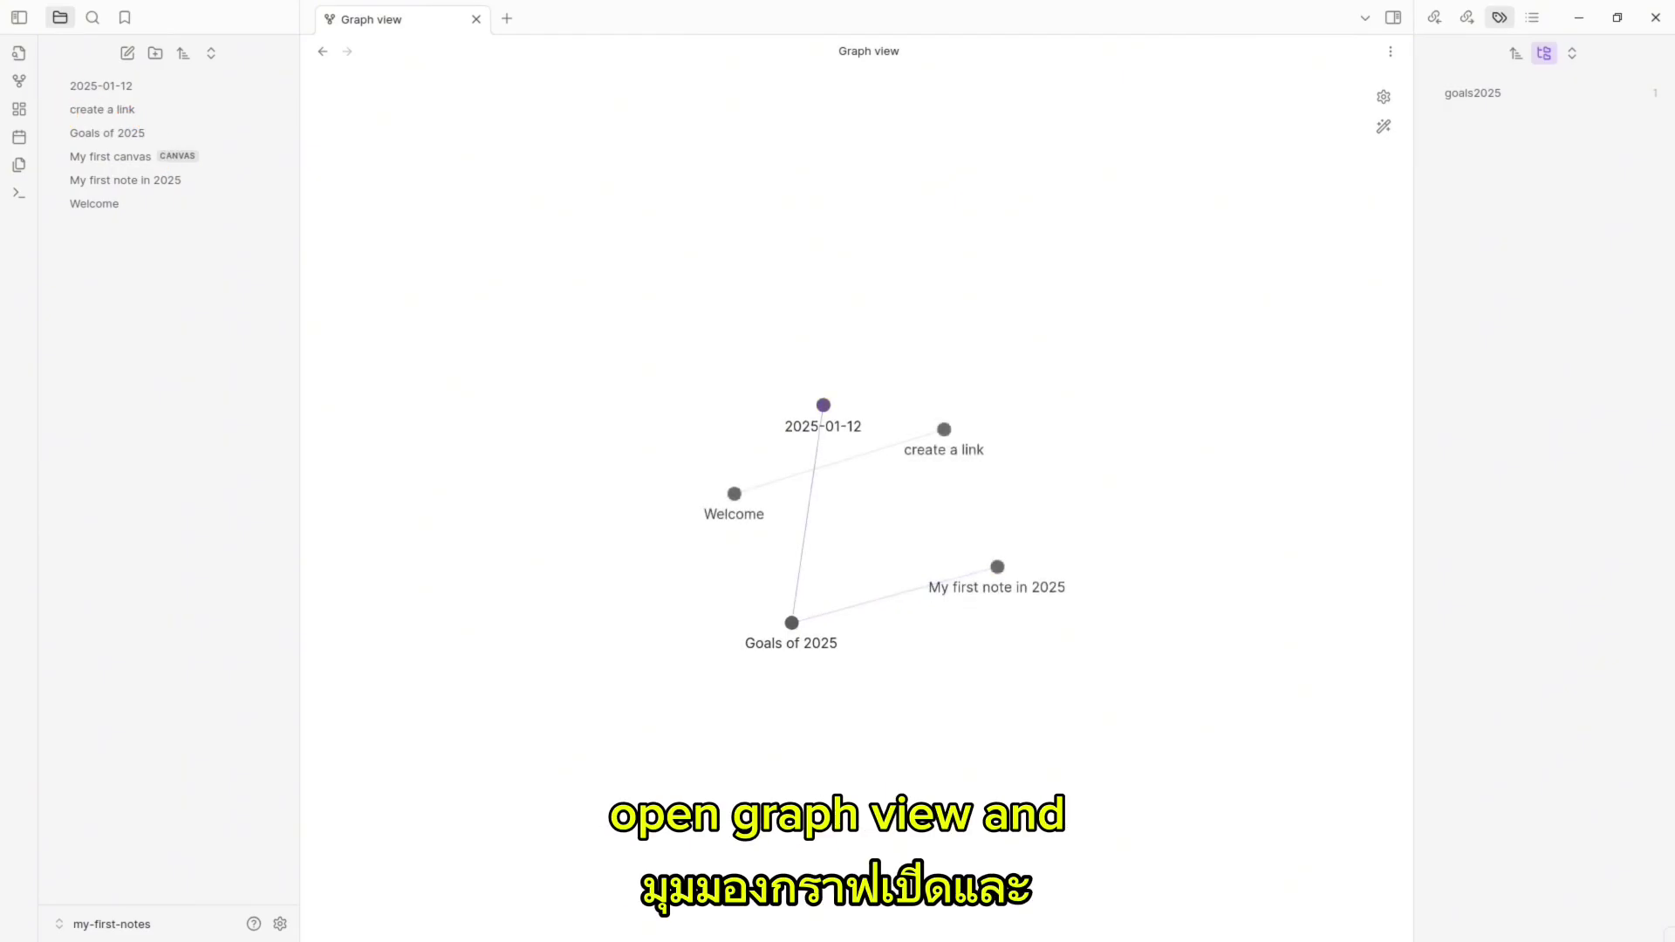
Shift the Goals of 2025 node in the graph view and open the 2025-01-12 note from the graph.
drag(792, 623, 1032, 651)
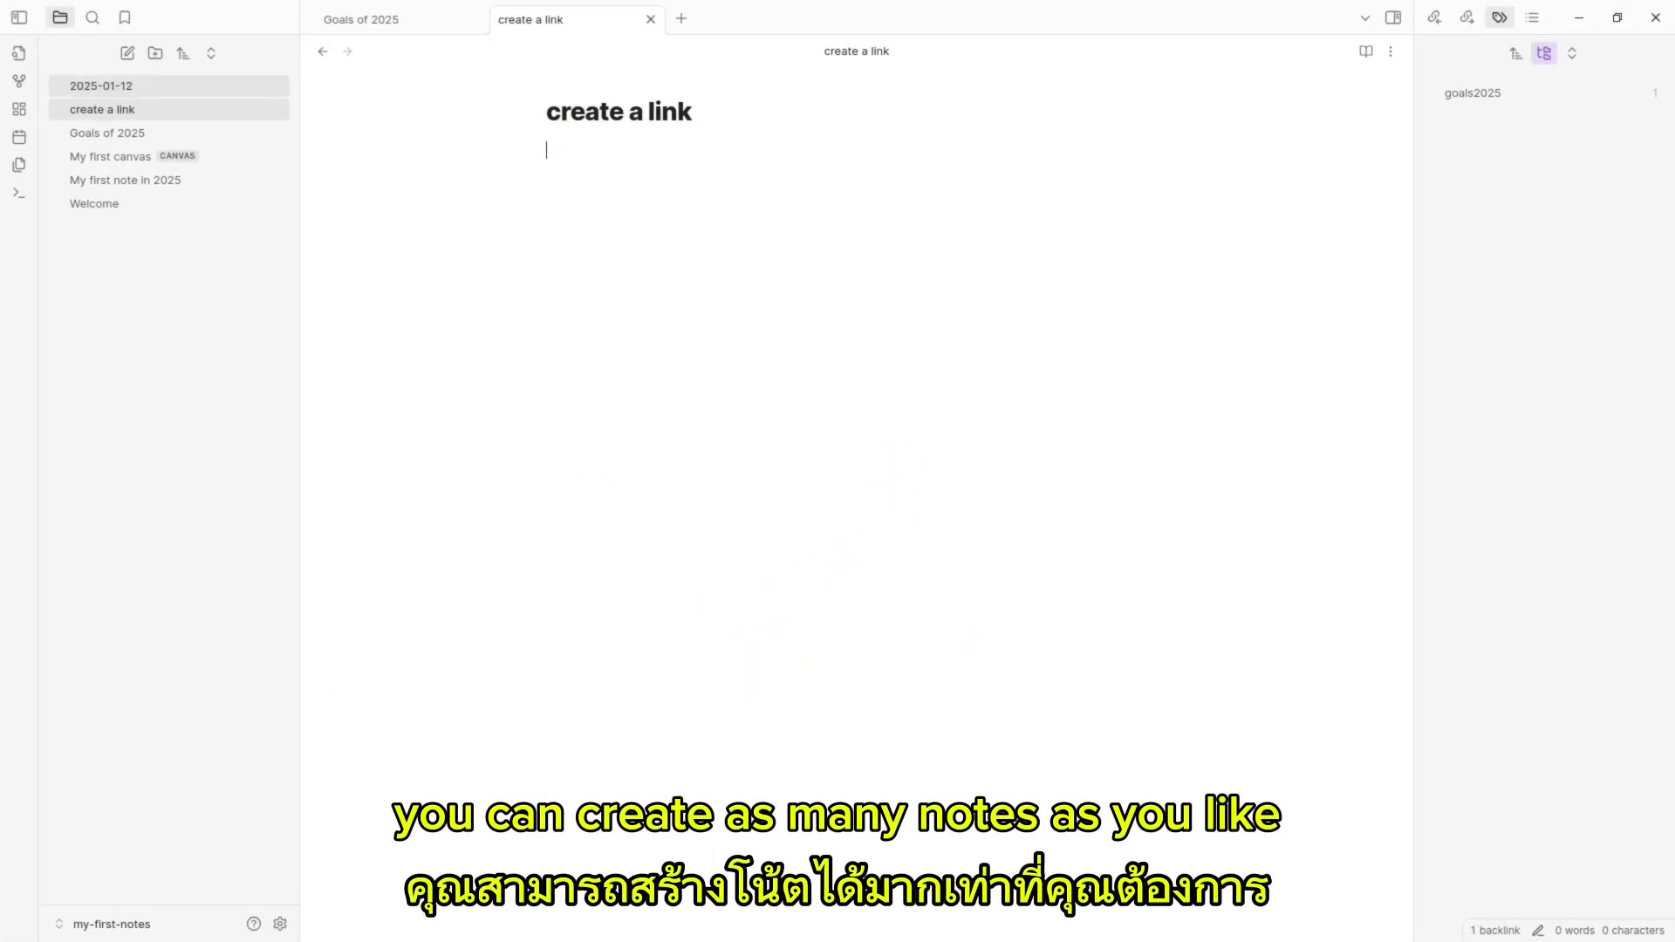
click(19, 80)
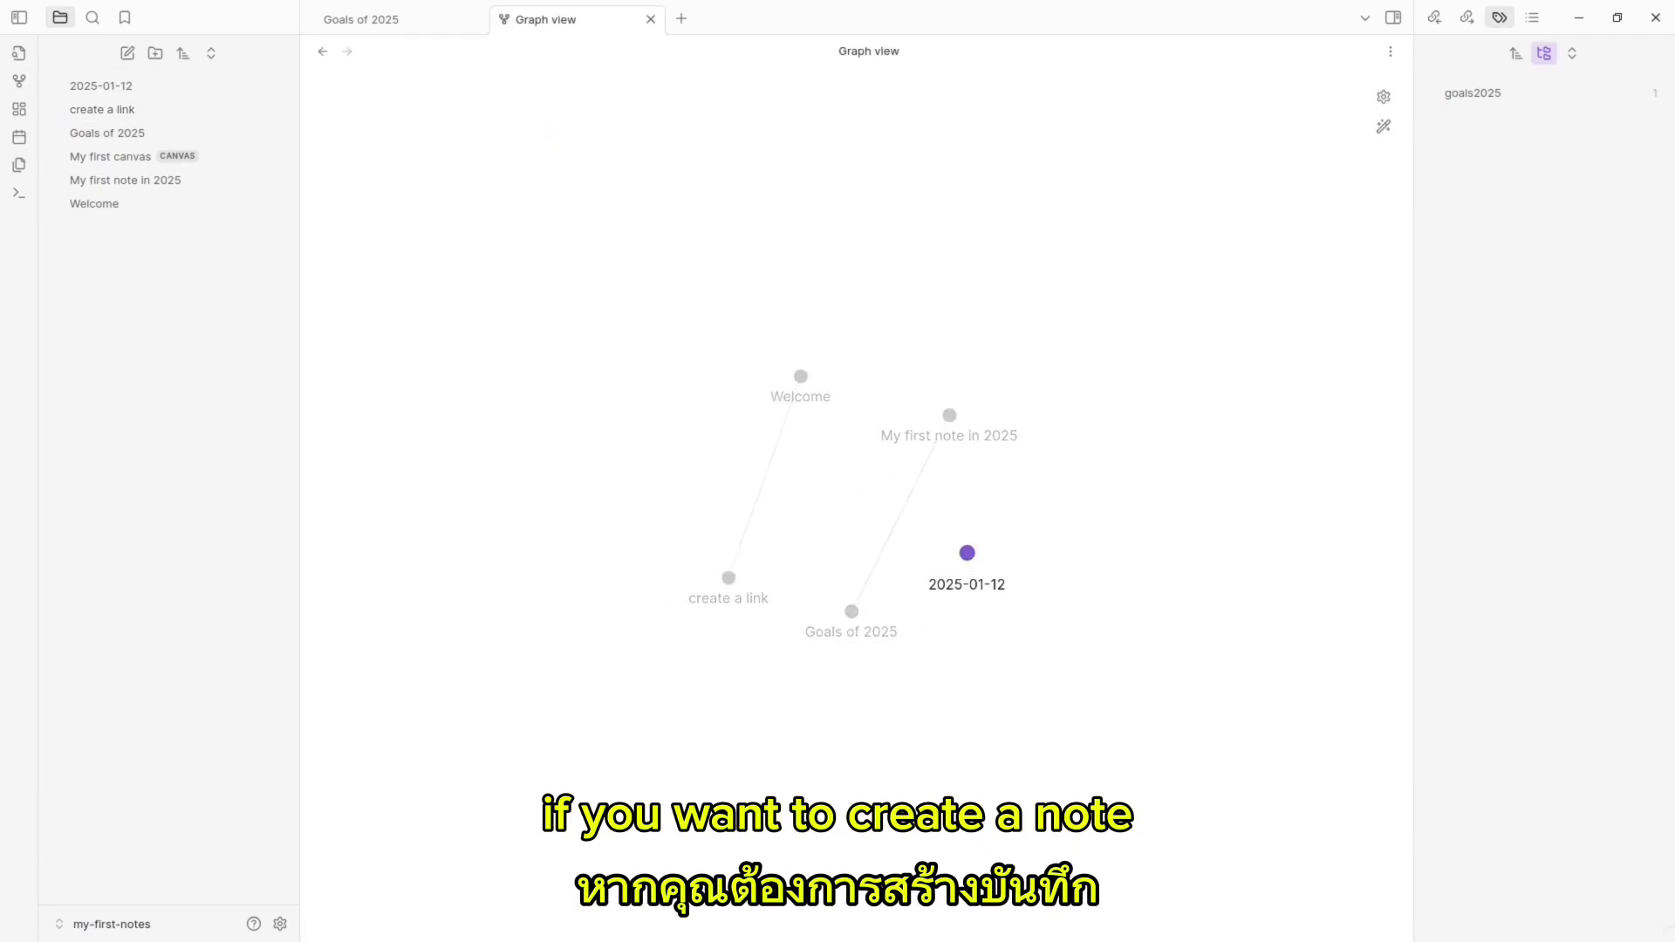
click(968, 553)
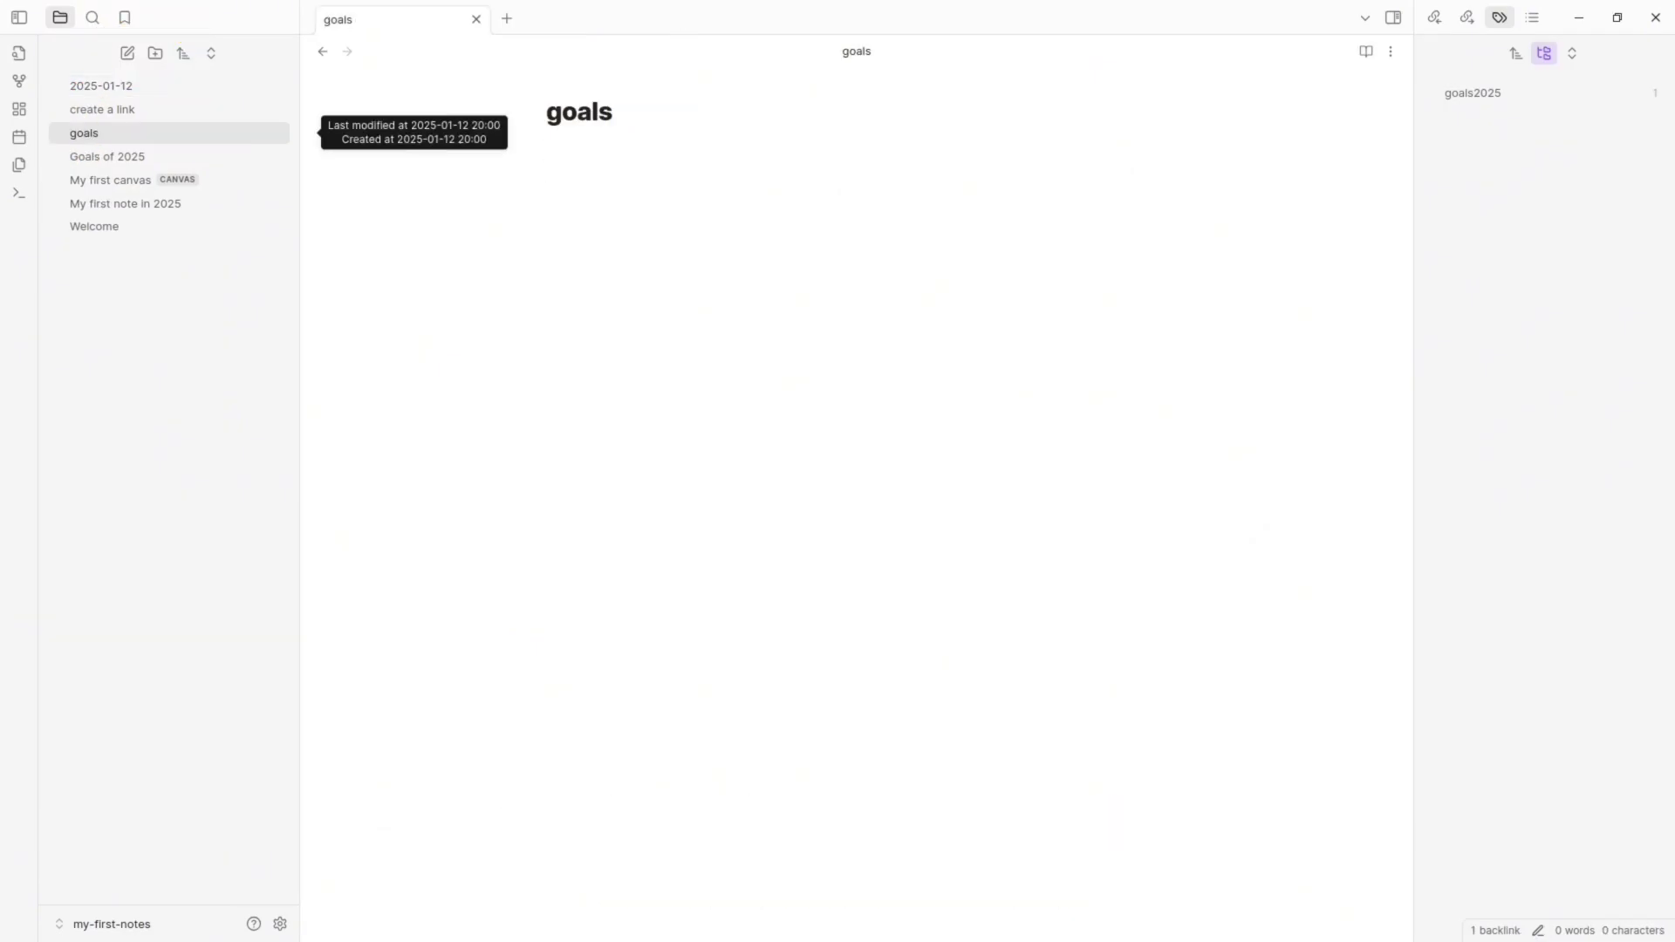
Delete the "goals" note from the vault.
right_click(174, 135)
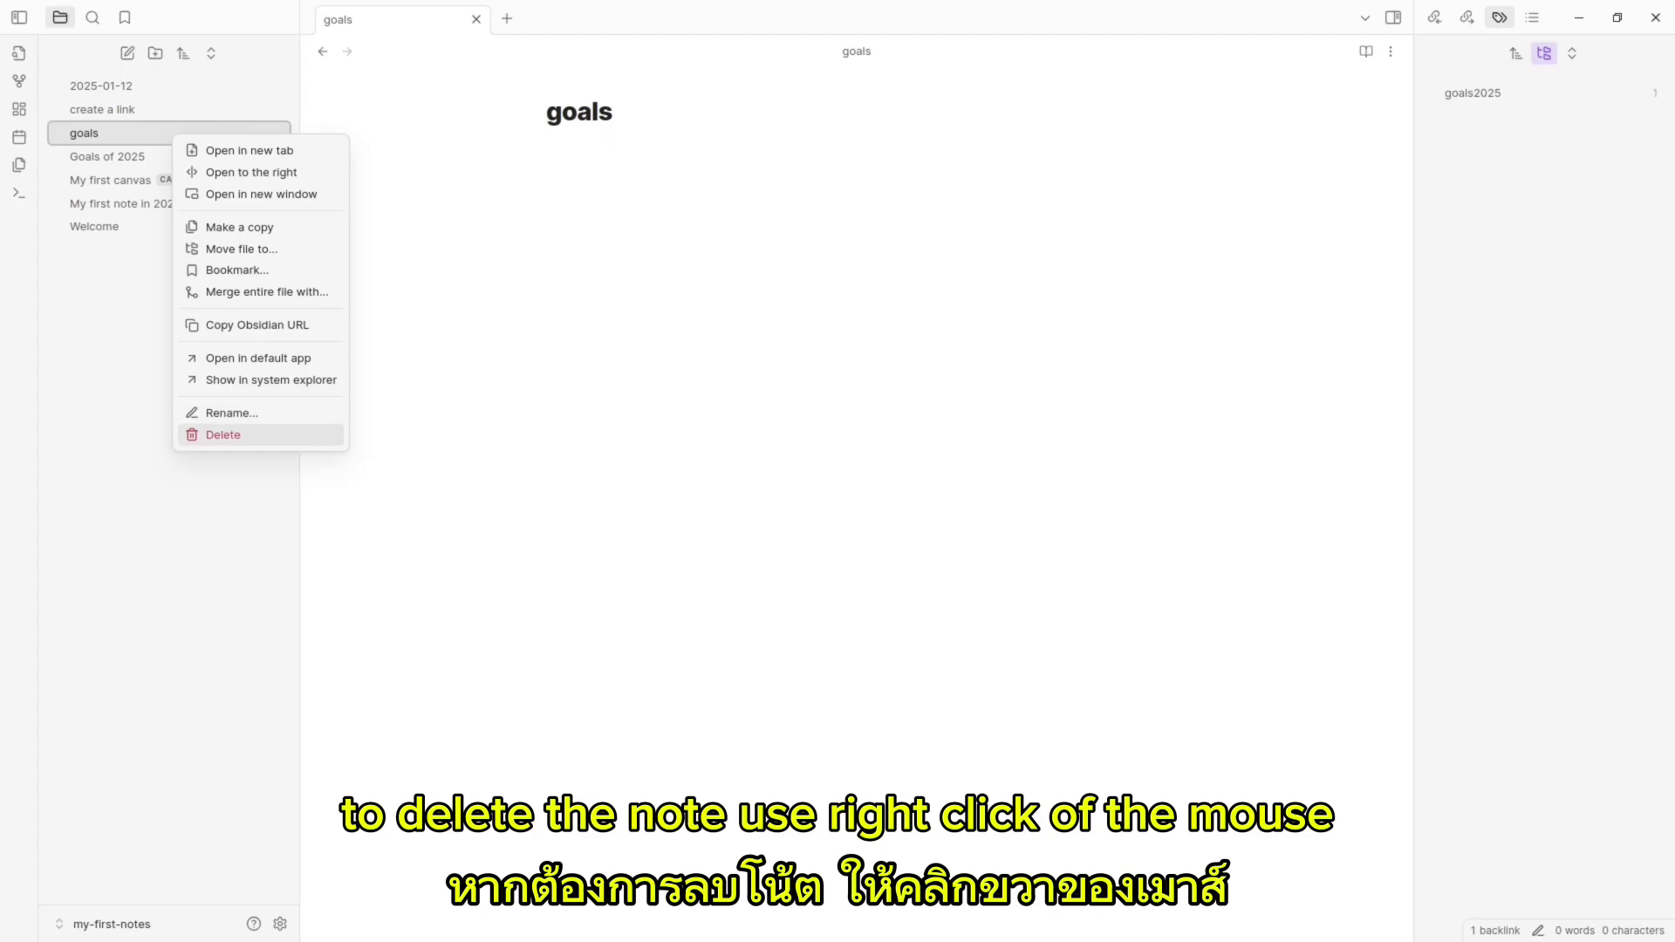
click(223, 435)
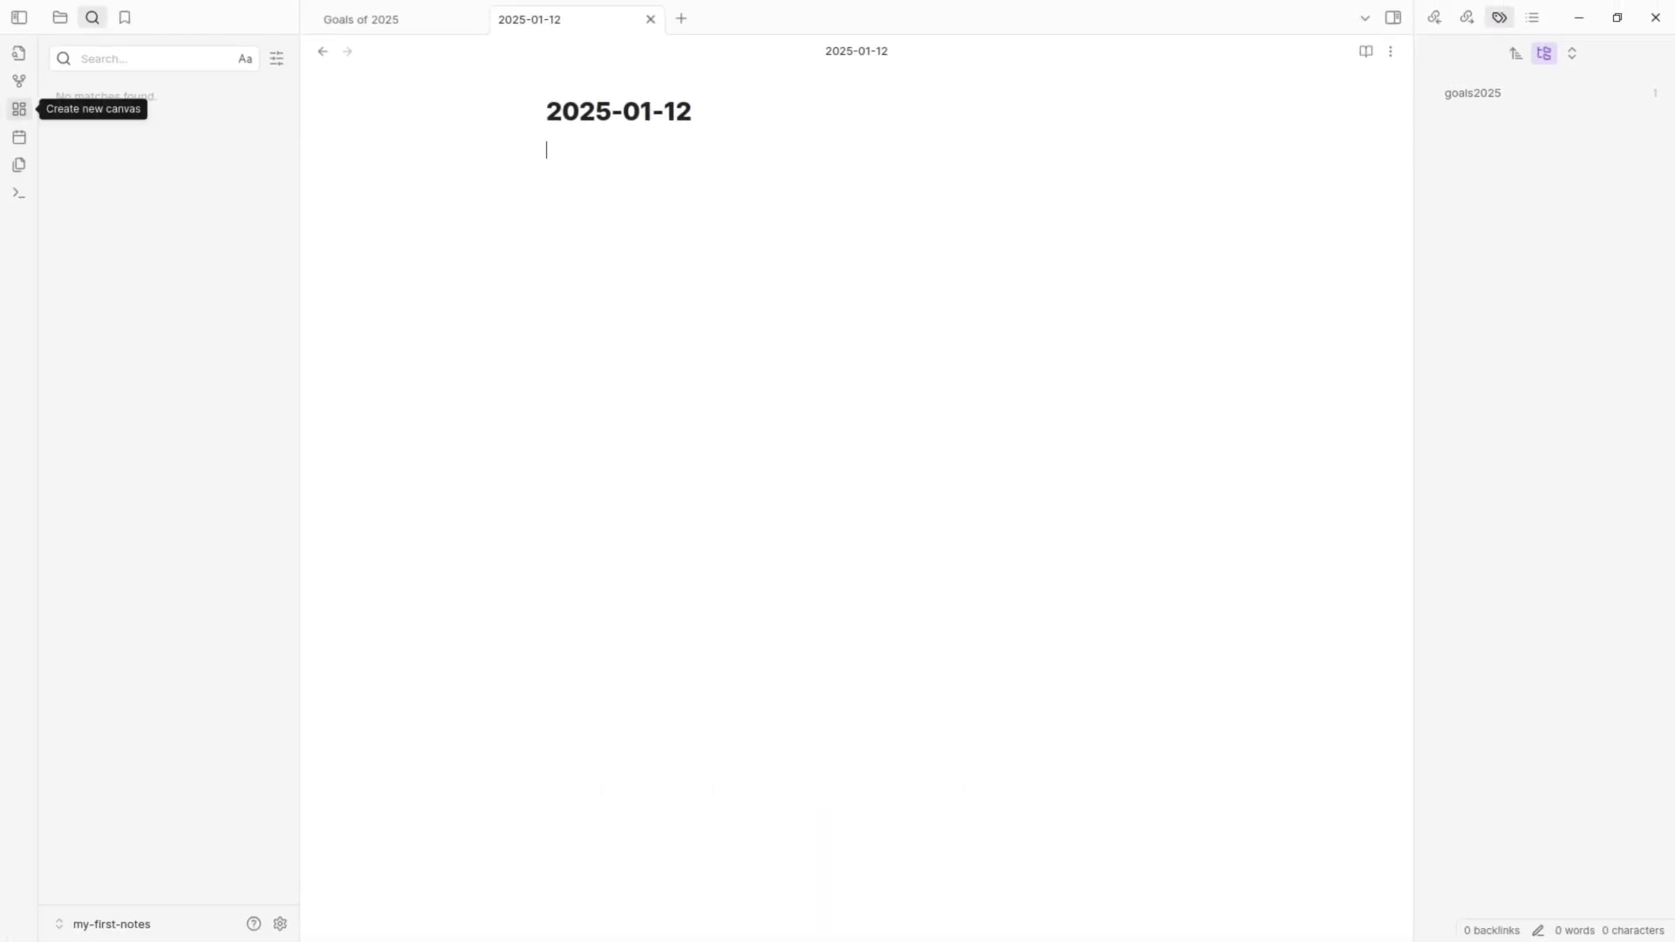
Create a new canvas, add a text card reading "My first day", and place it up and left of the canvas centre.
click(19, 108)
drag(504, 194, 534, 224)
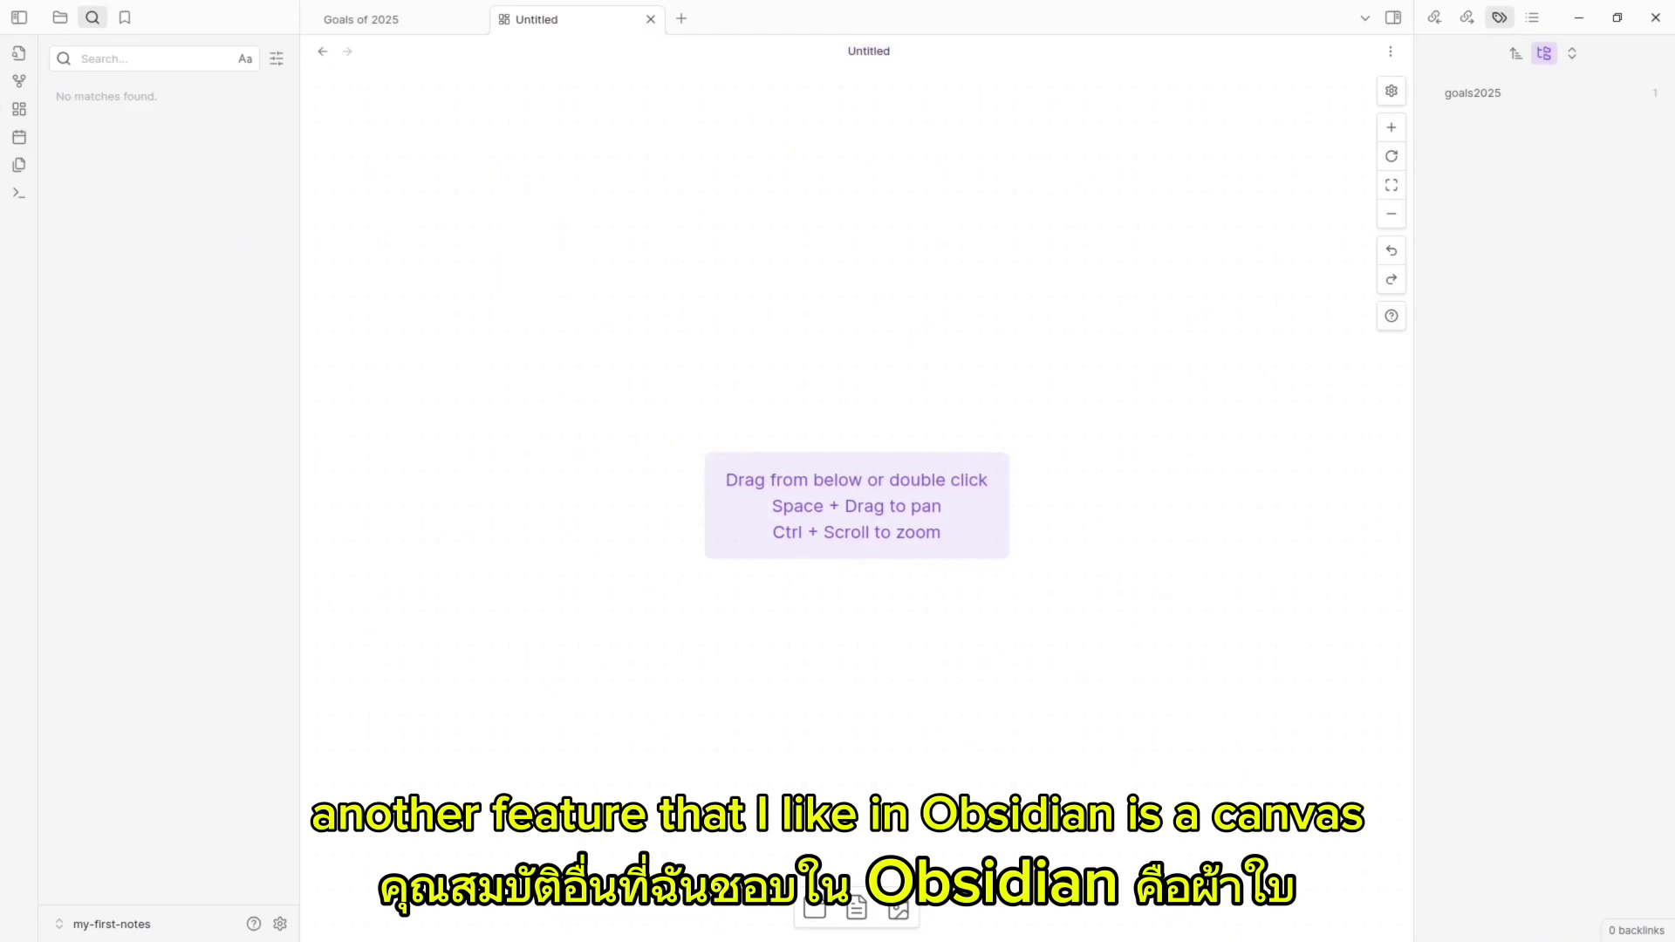
click(814, 909)
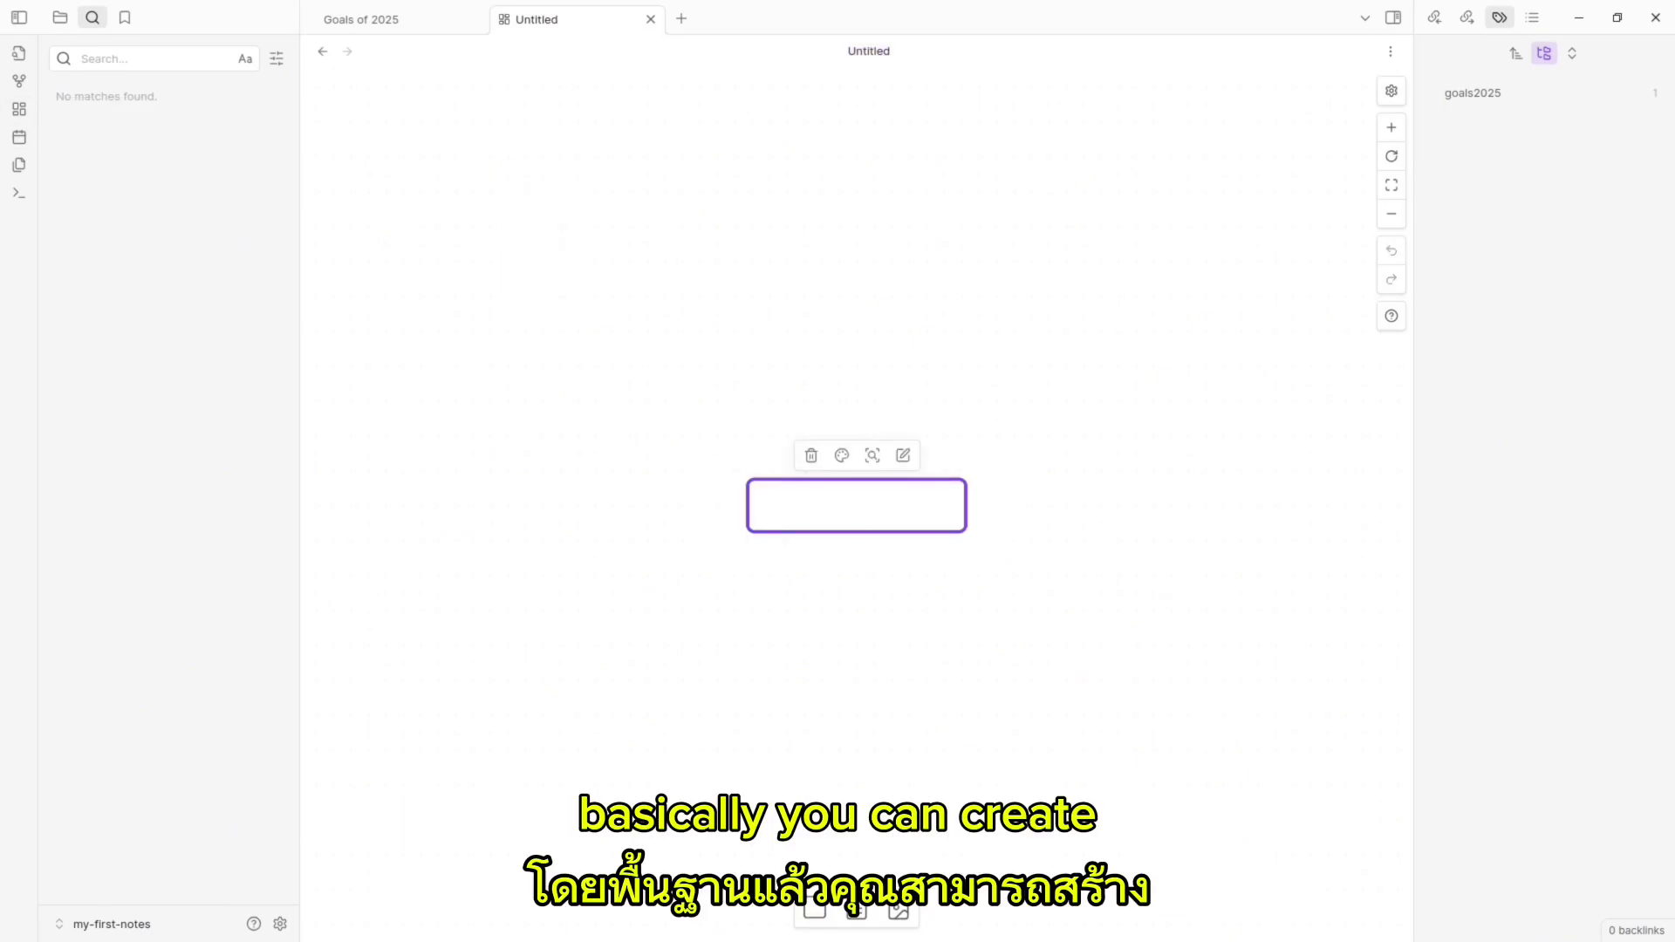
text(My first day)
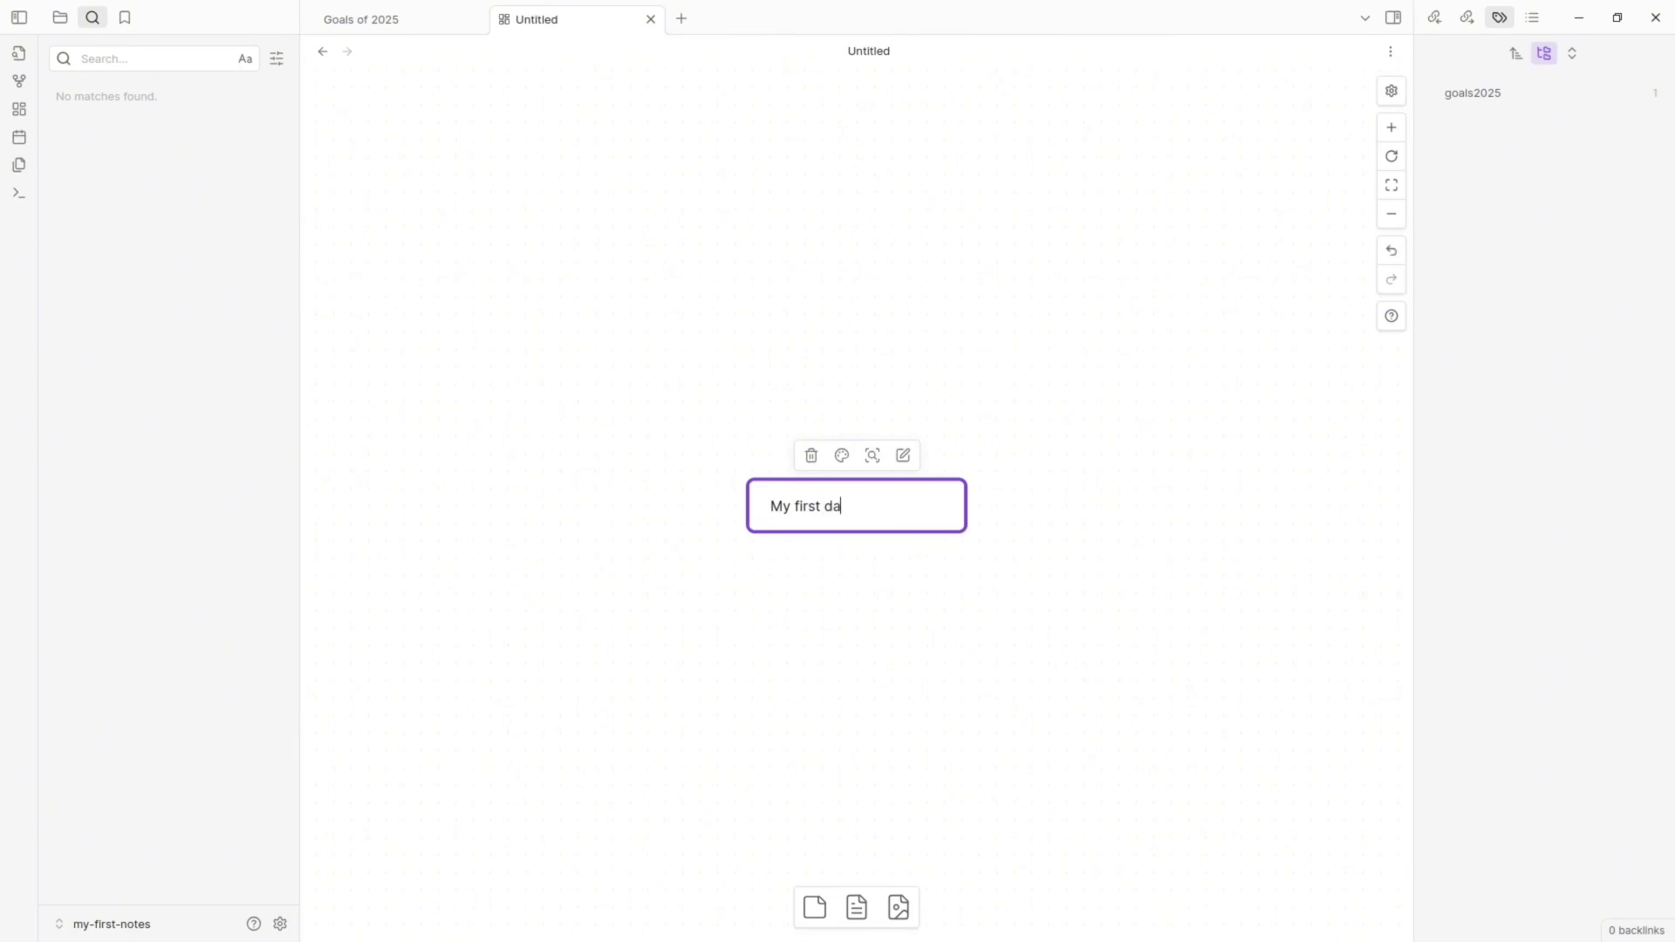
key(Escape)
drag(857, 505, 669, 340)
Place the Goals of 2025 note on the canvas to the right of the "My first day" card.
drag(856, 909, 1050, 435)
click(597, 194)
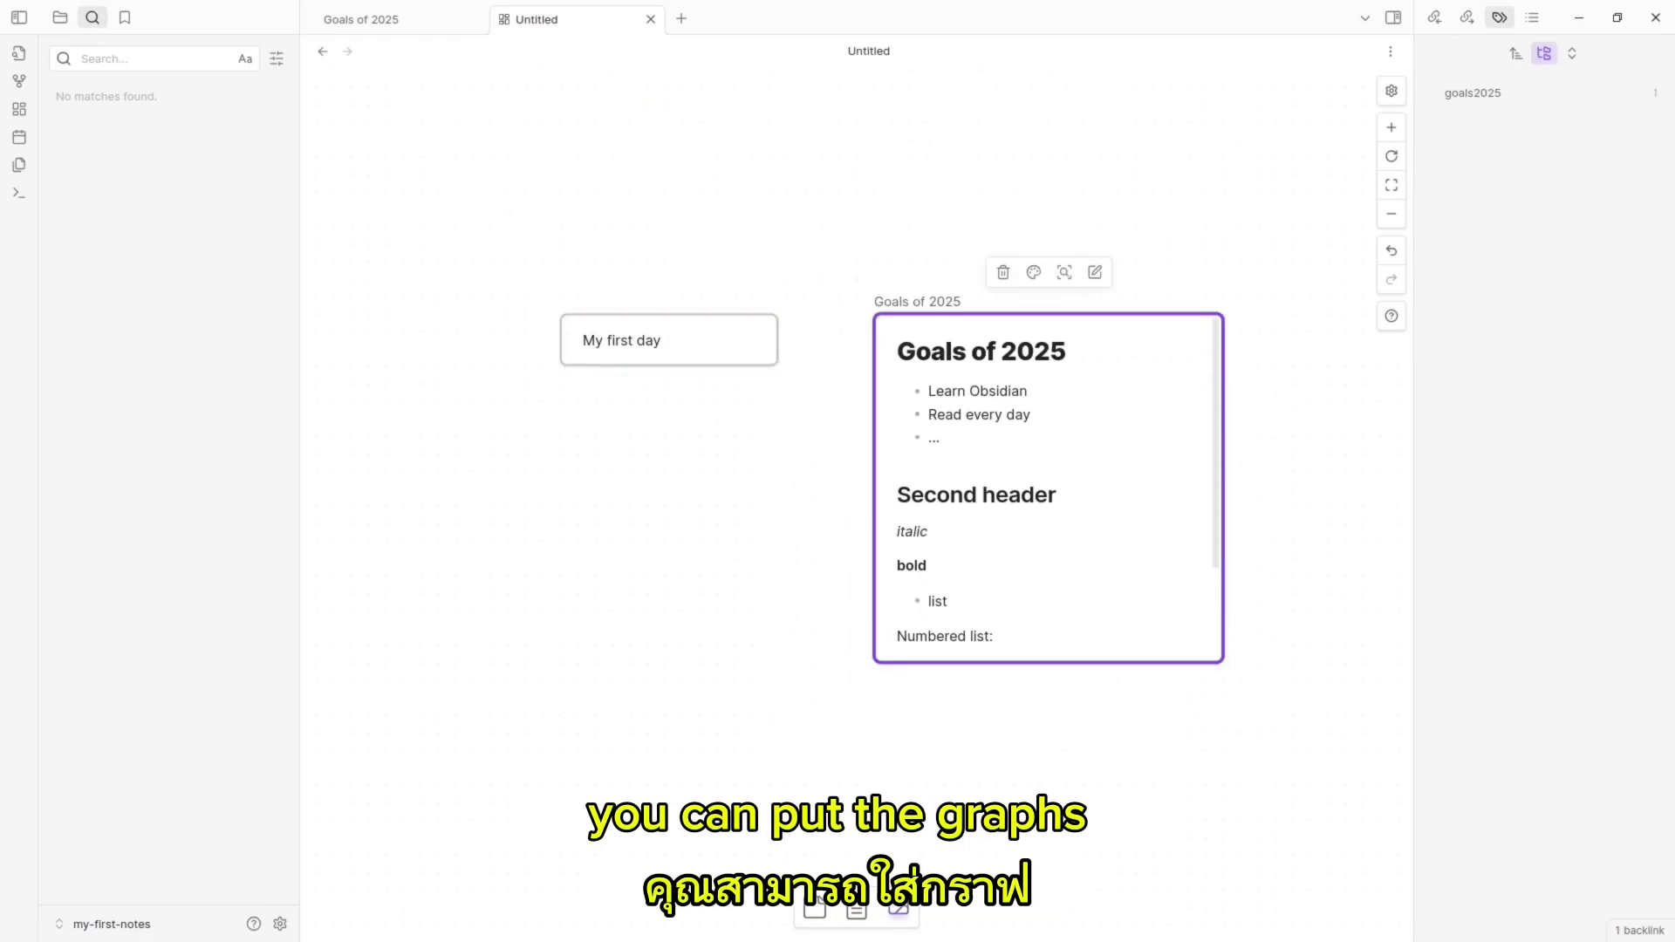
click(898, 909)
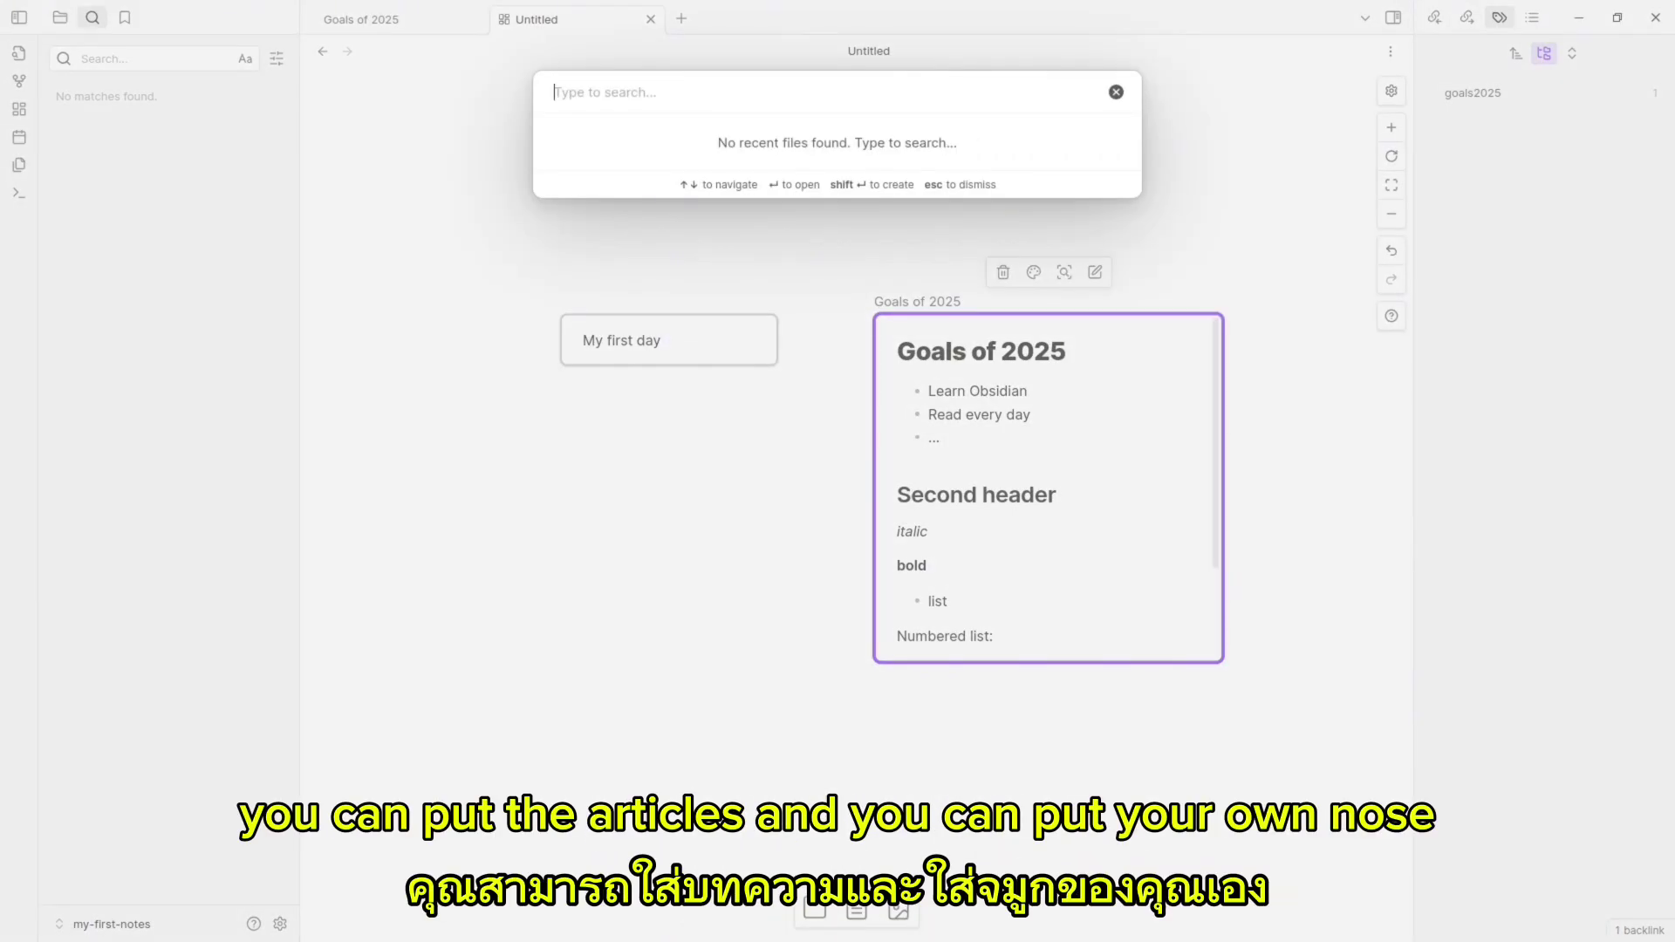
text(goals)
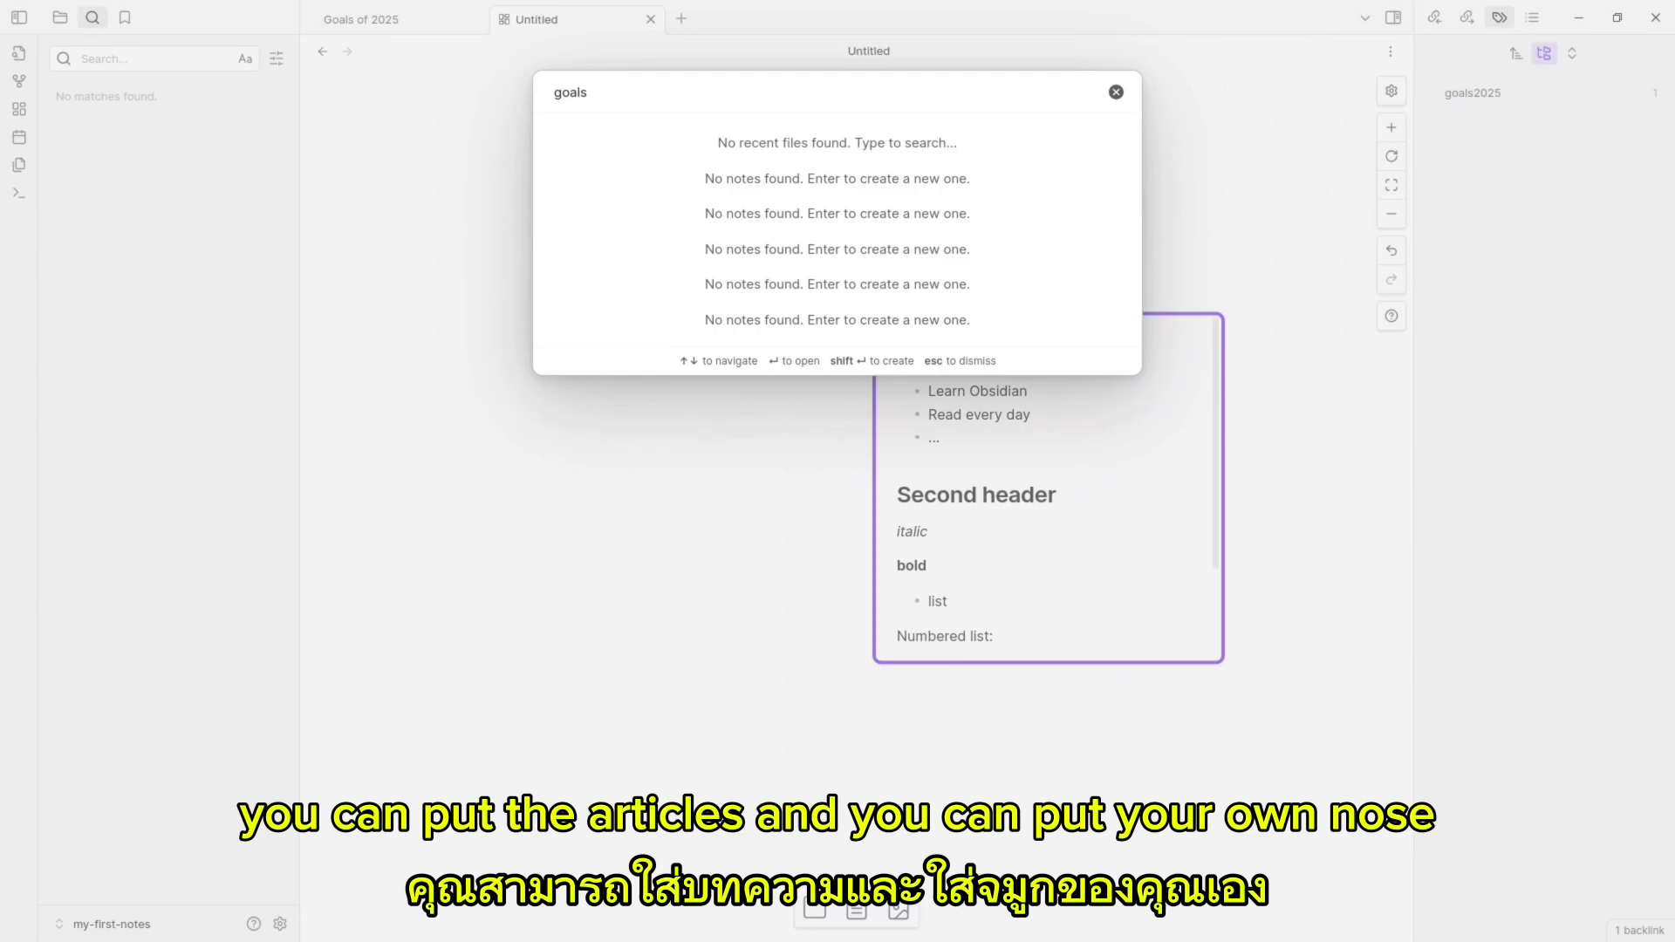
key(BackSpace)
key(BackSpace)
key(BackSpace)
key(BackSpace)
key(BackSpace)
key(Escape)
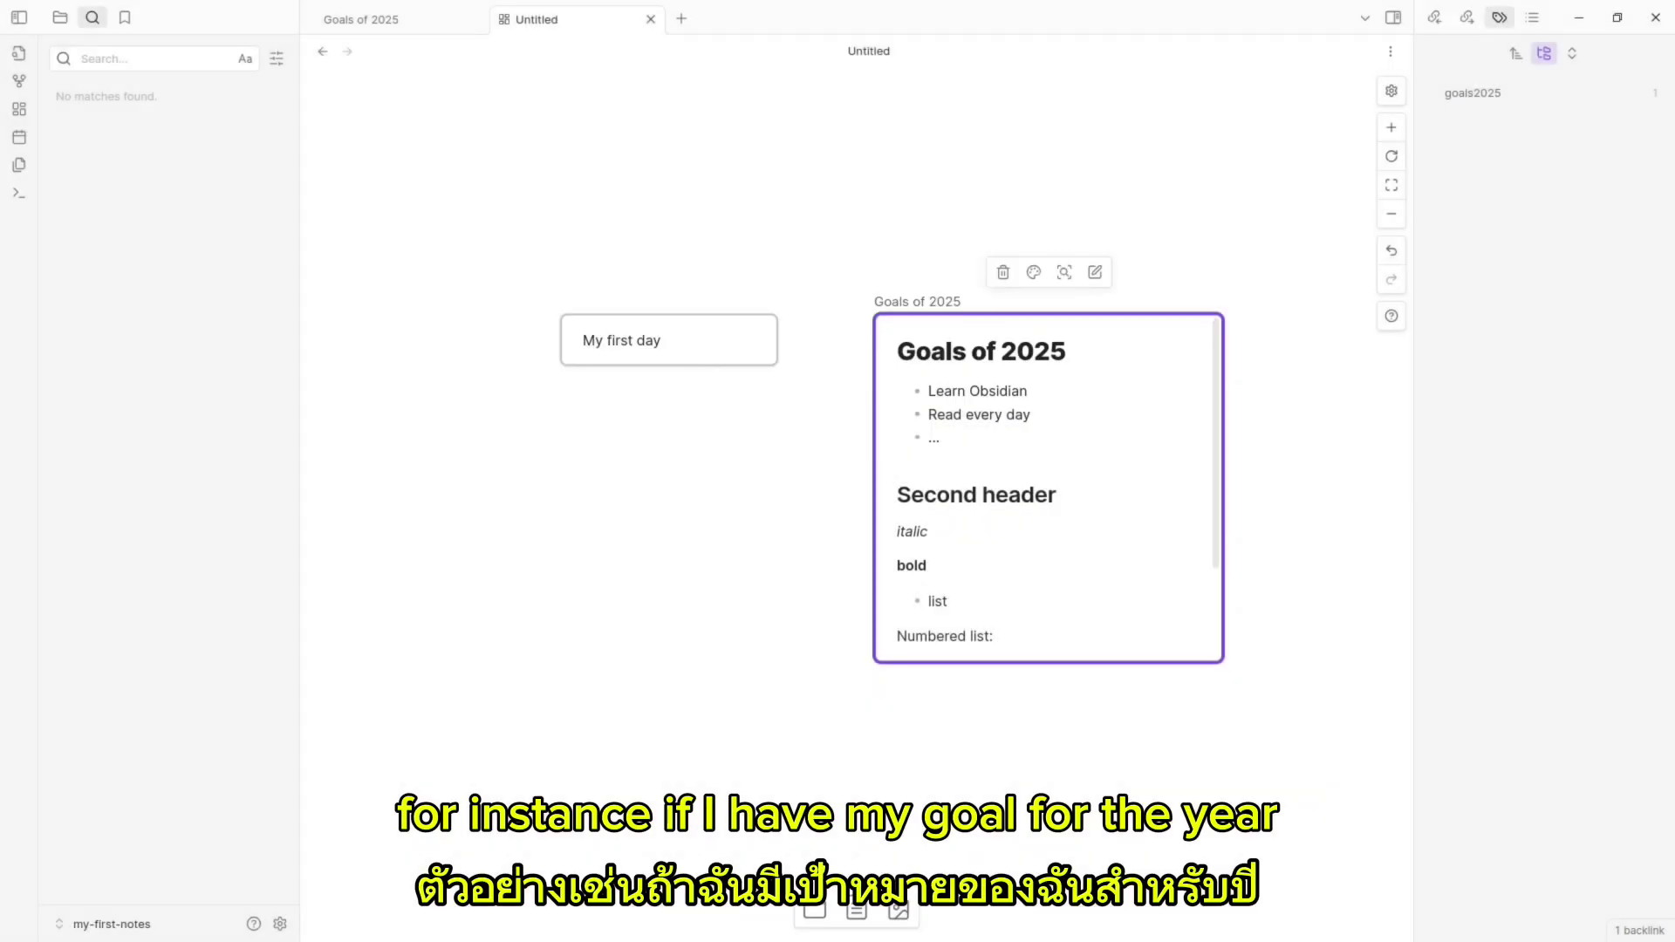
Add the My first note in 2025 note to the canvas and place it below the "My first day" card.
click(856, 909)
click(618, 223)
drag(960, 558, 507, 489)
Colour the "My first day" card green, and move it and the note card below it slightly upward.
drag(668, 340, 669, 288)
click(655, 237)
click(684, 273)
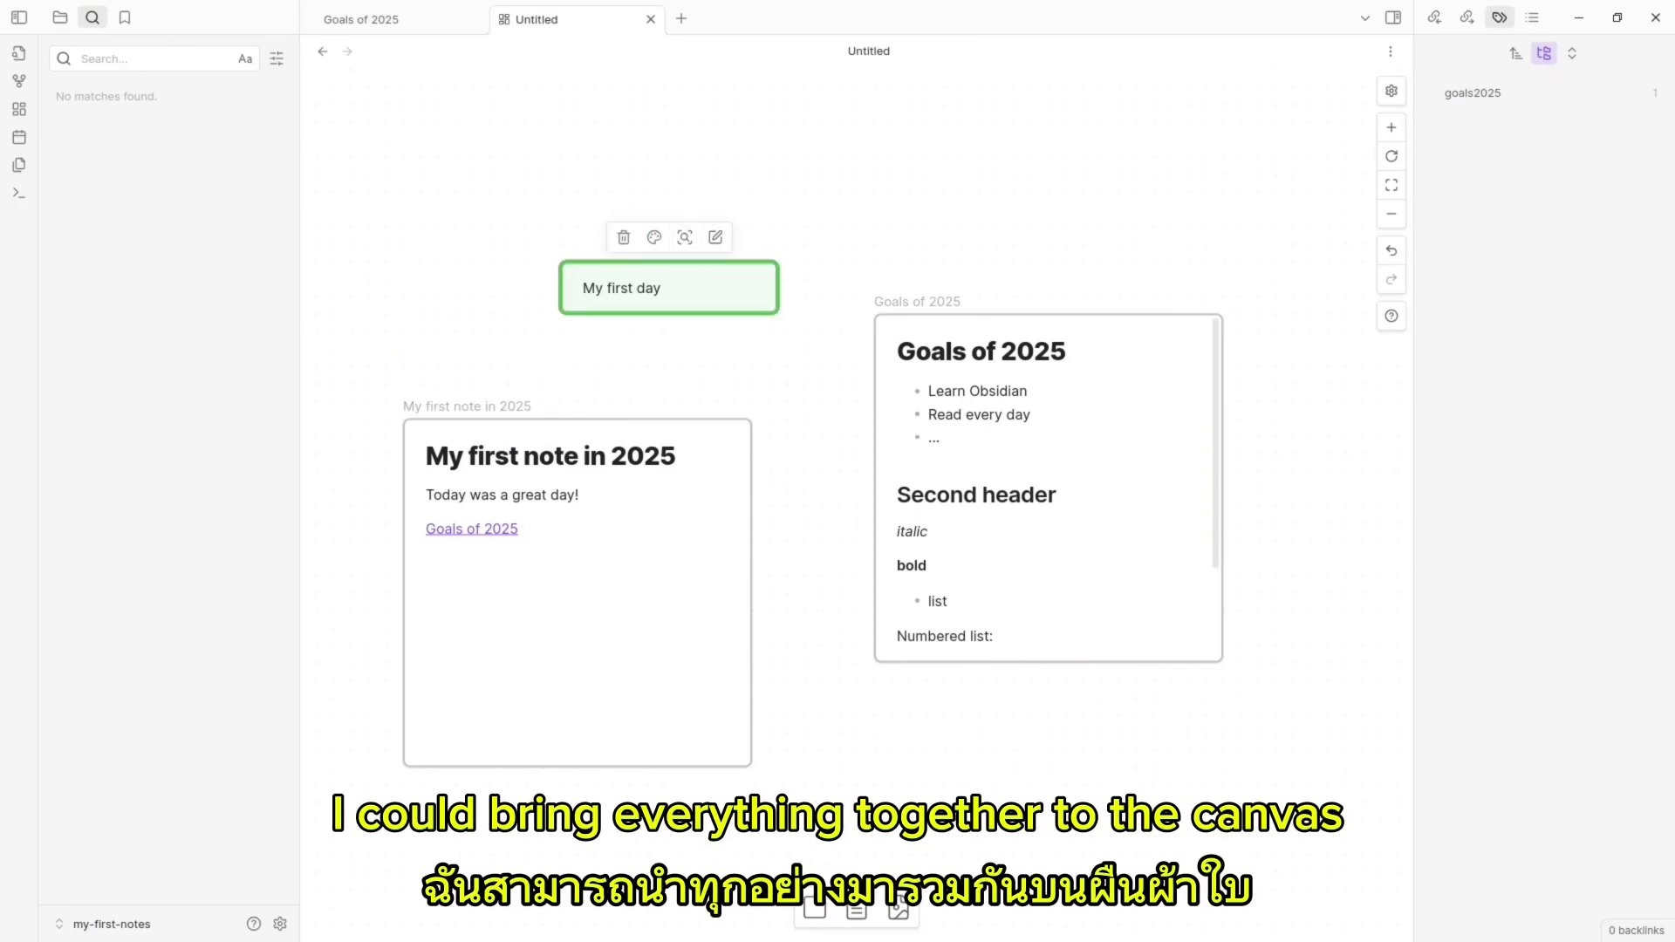
click(577, 593)
drag(577, 593, 577, 558)
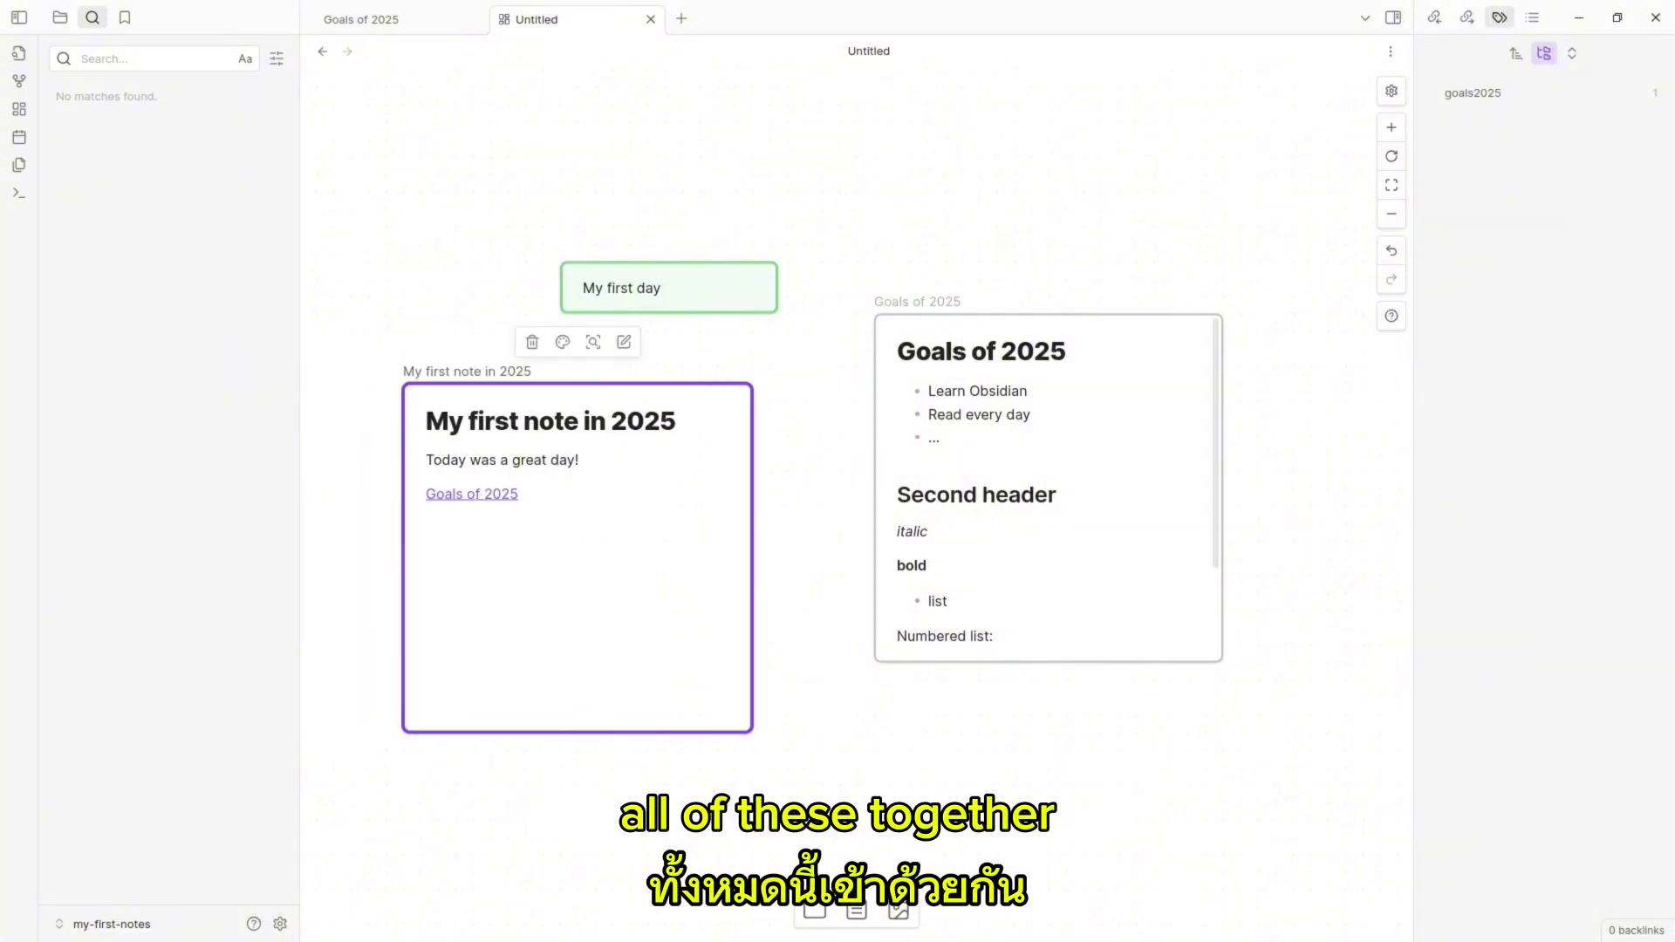
scroll(856, 471, left, 1)
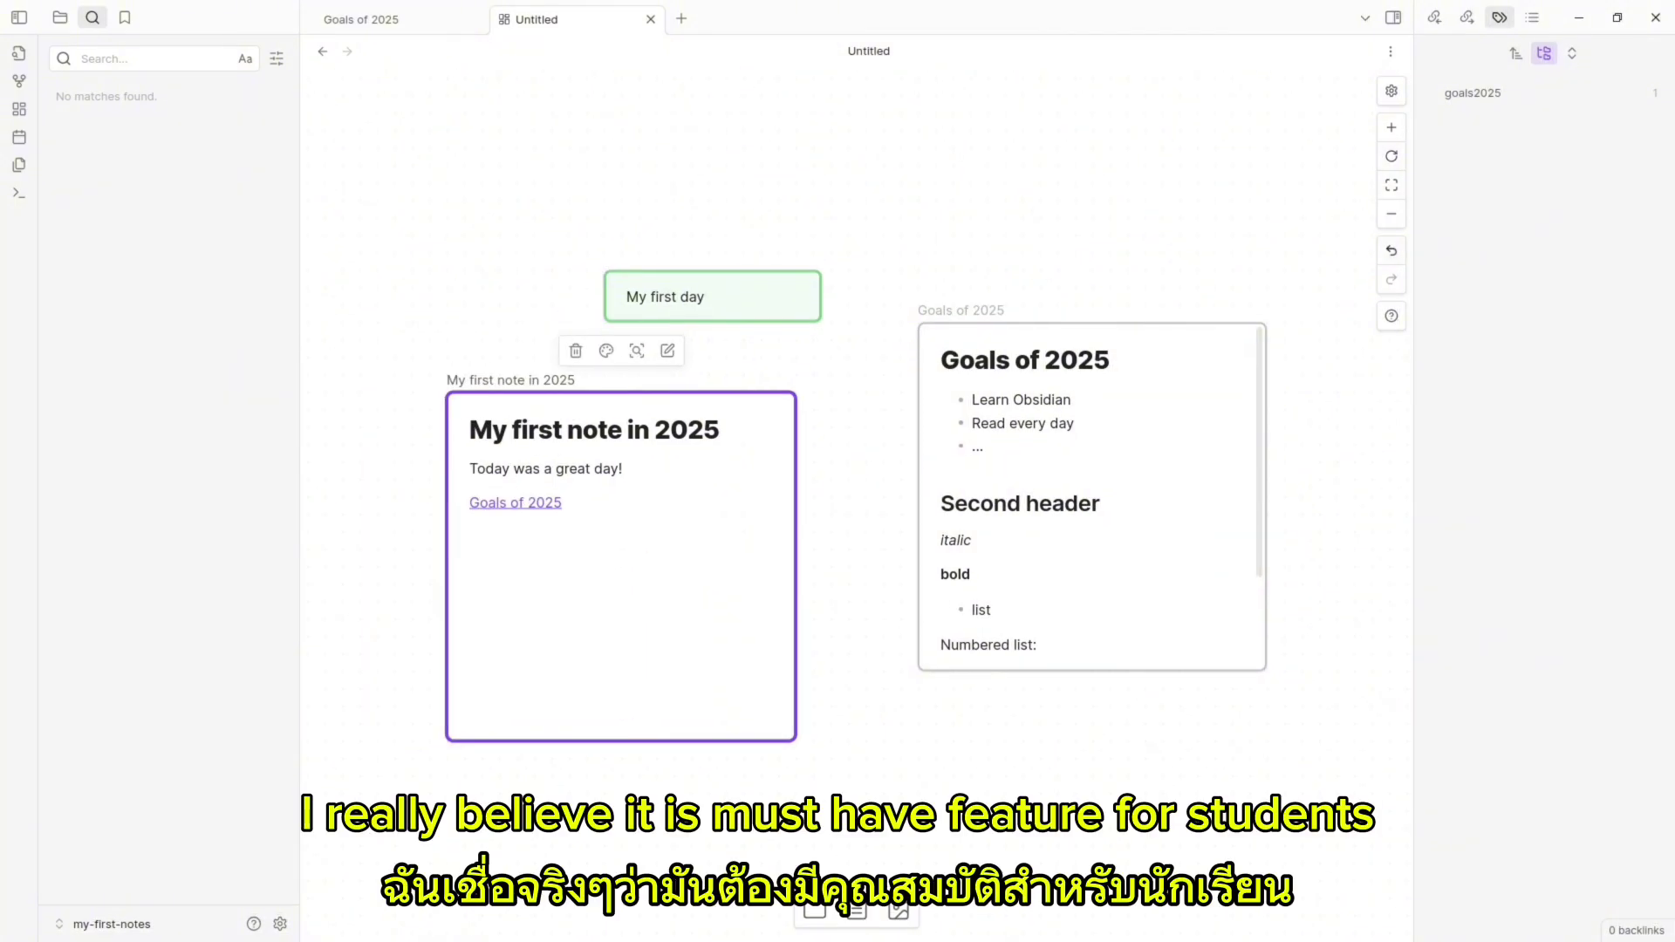
click(1392, 214)
click(1392, 90)
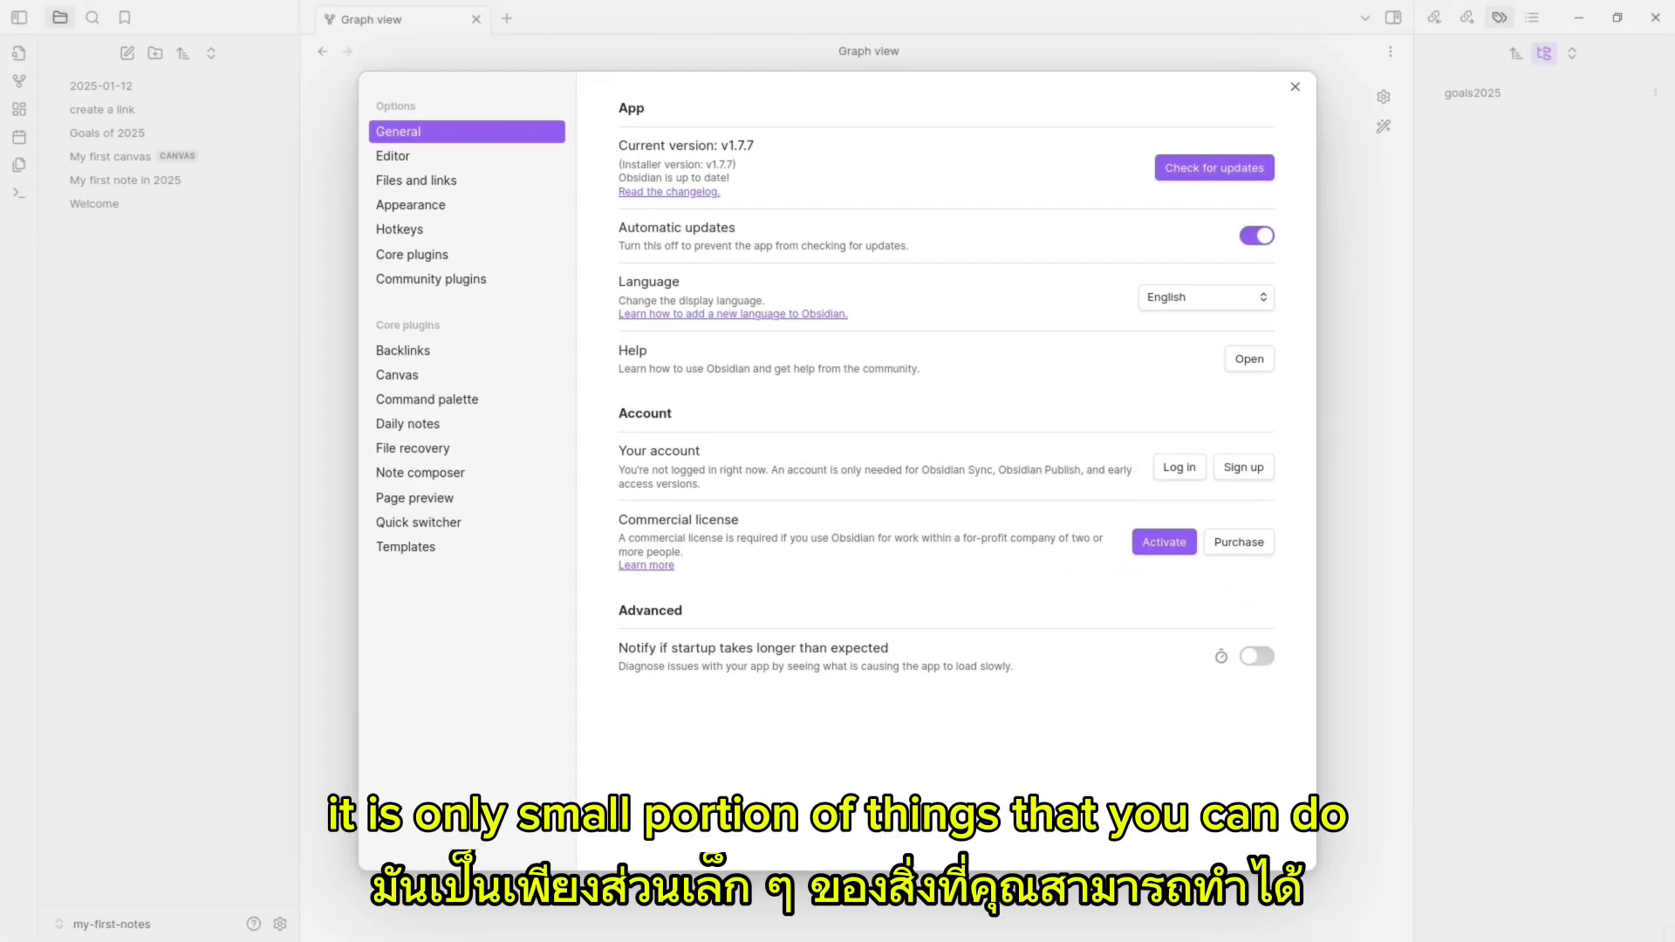
Review the Editor settings, including the spellcheck options and languages, and the Files and links settings.
click(466, 155)
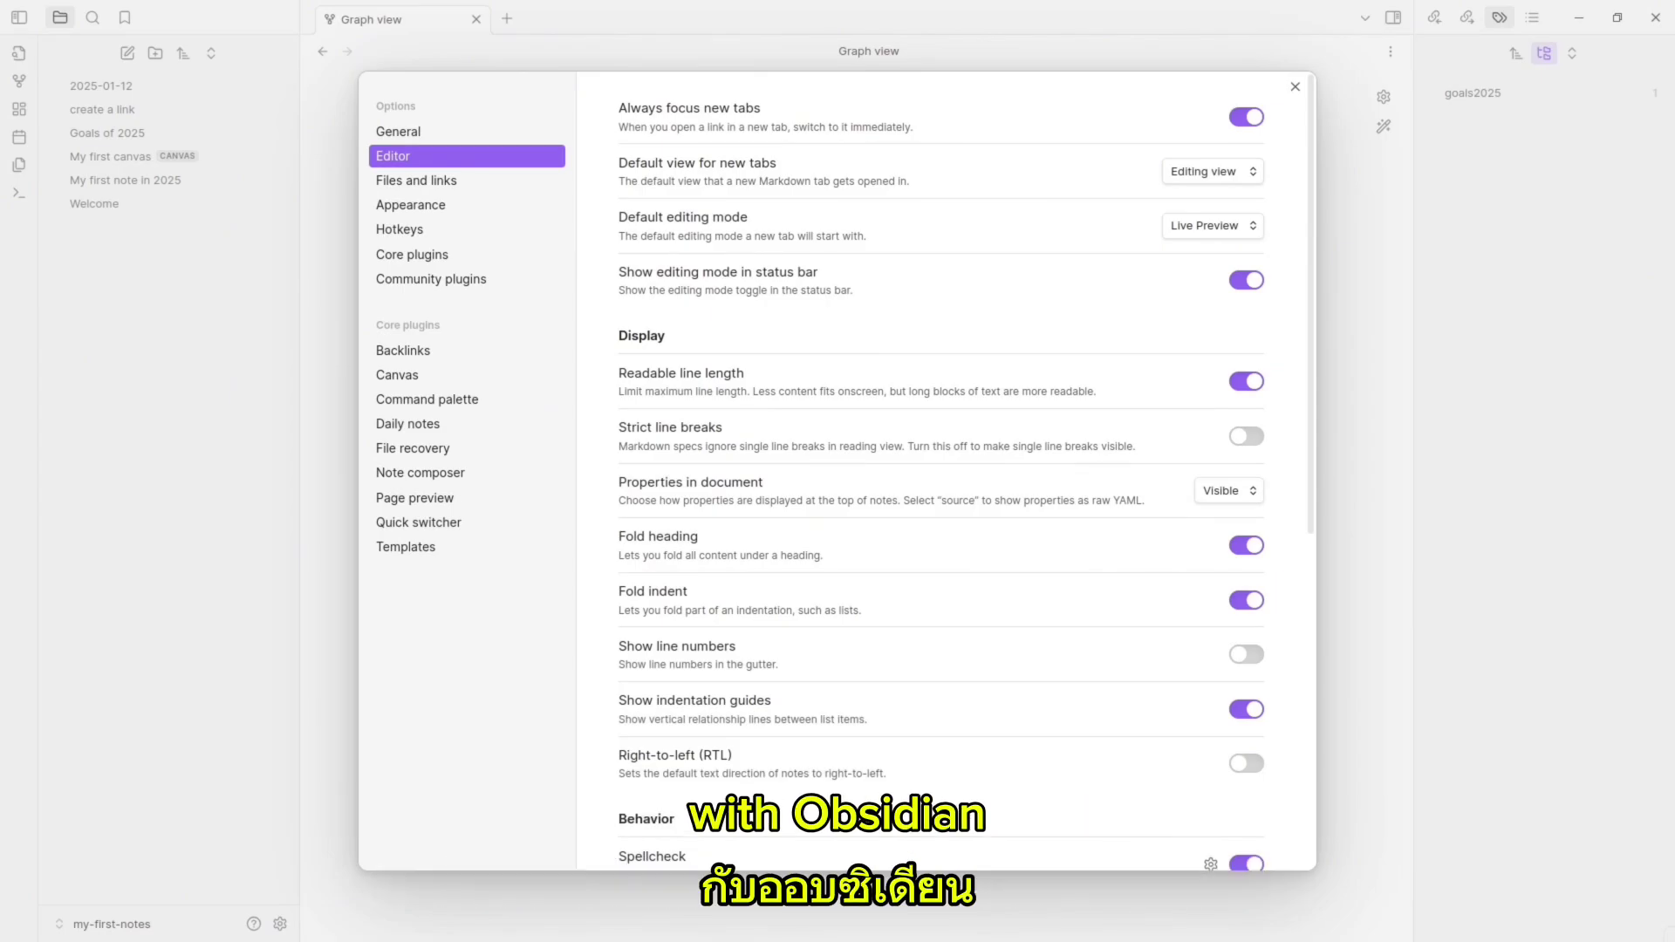
scroll(947, 472, down, 4)
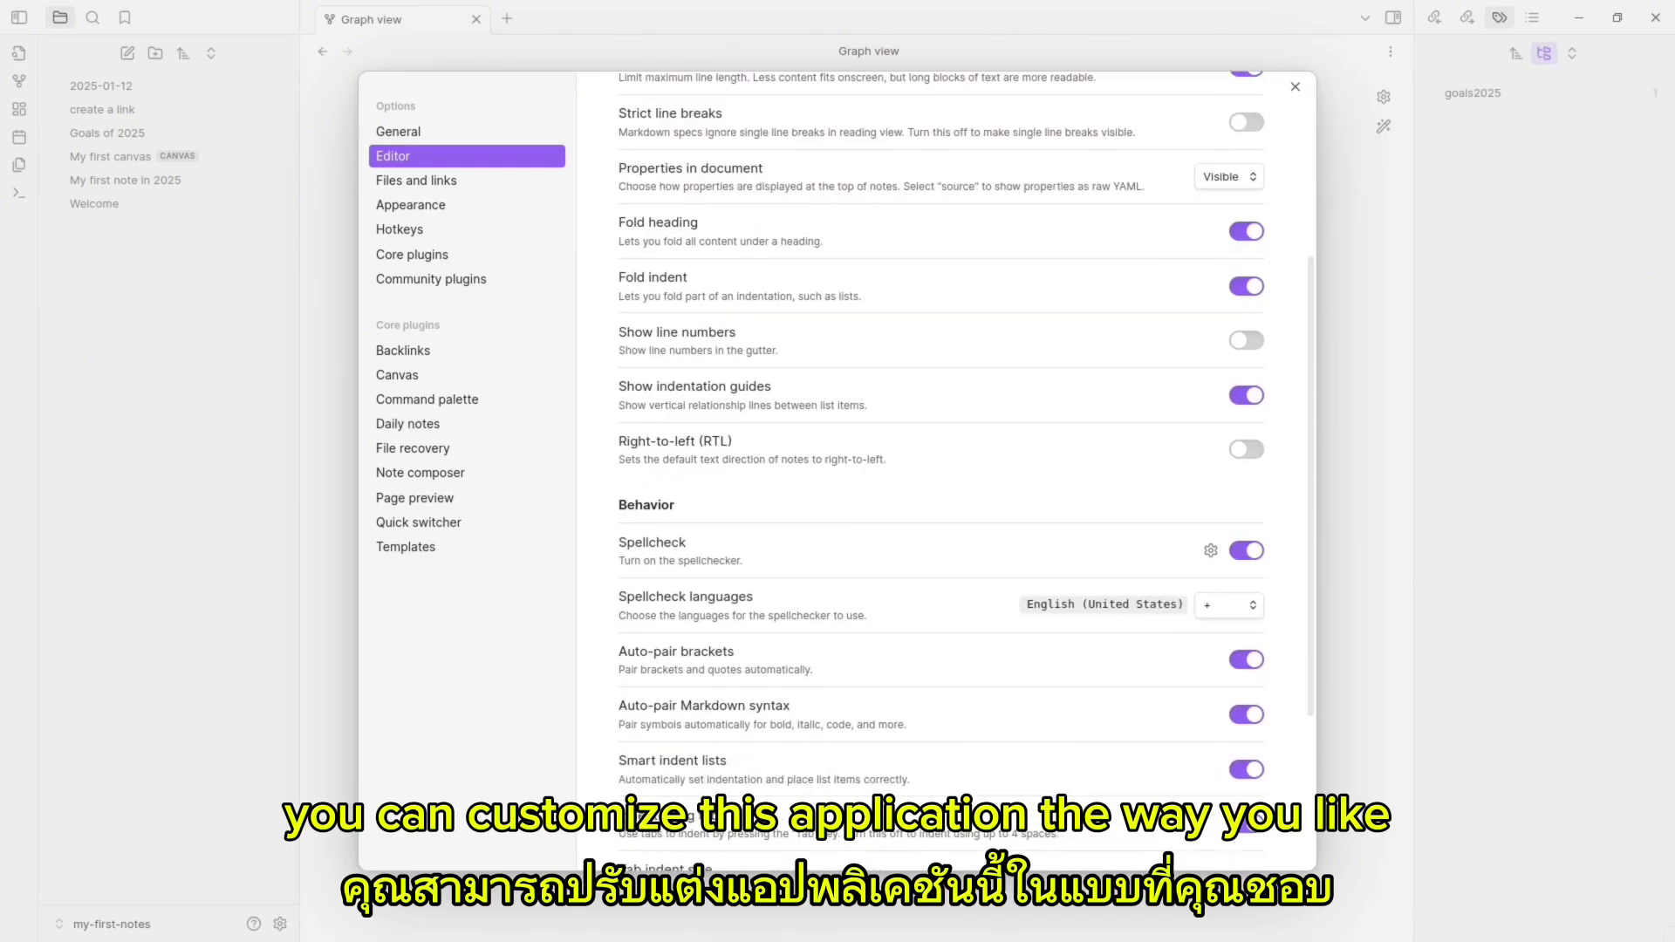
click(1210, 549)
key(Escape)
click(1229, 604)
key(Escape)
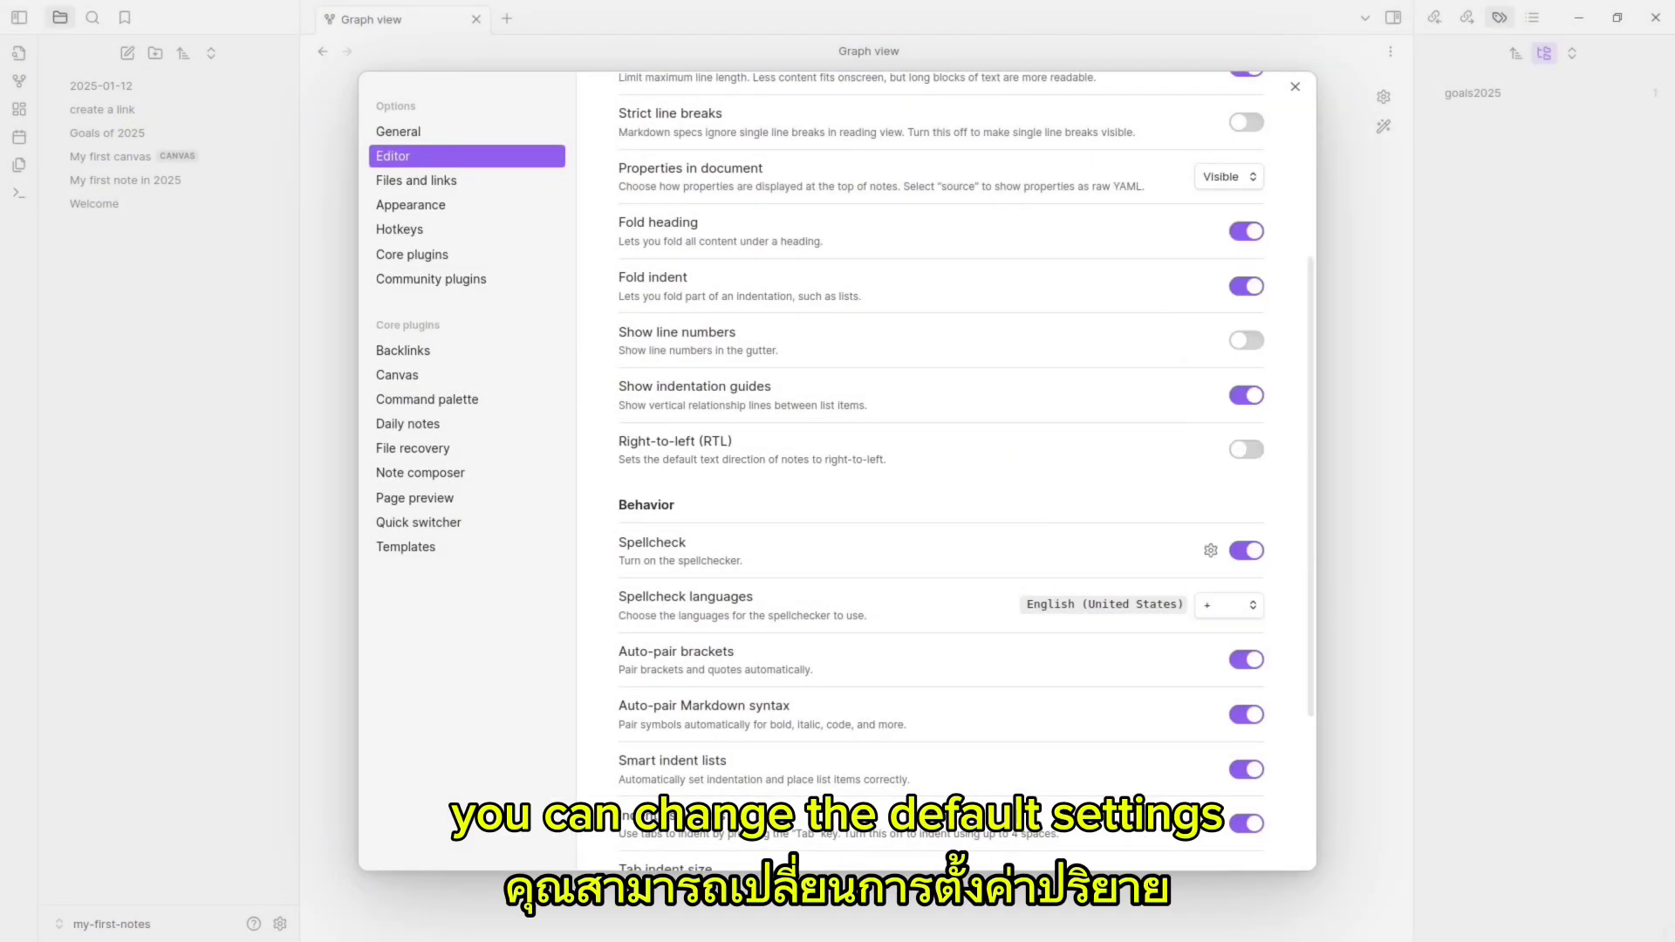
scroll(947, 472, down, 3)
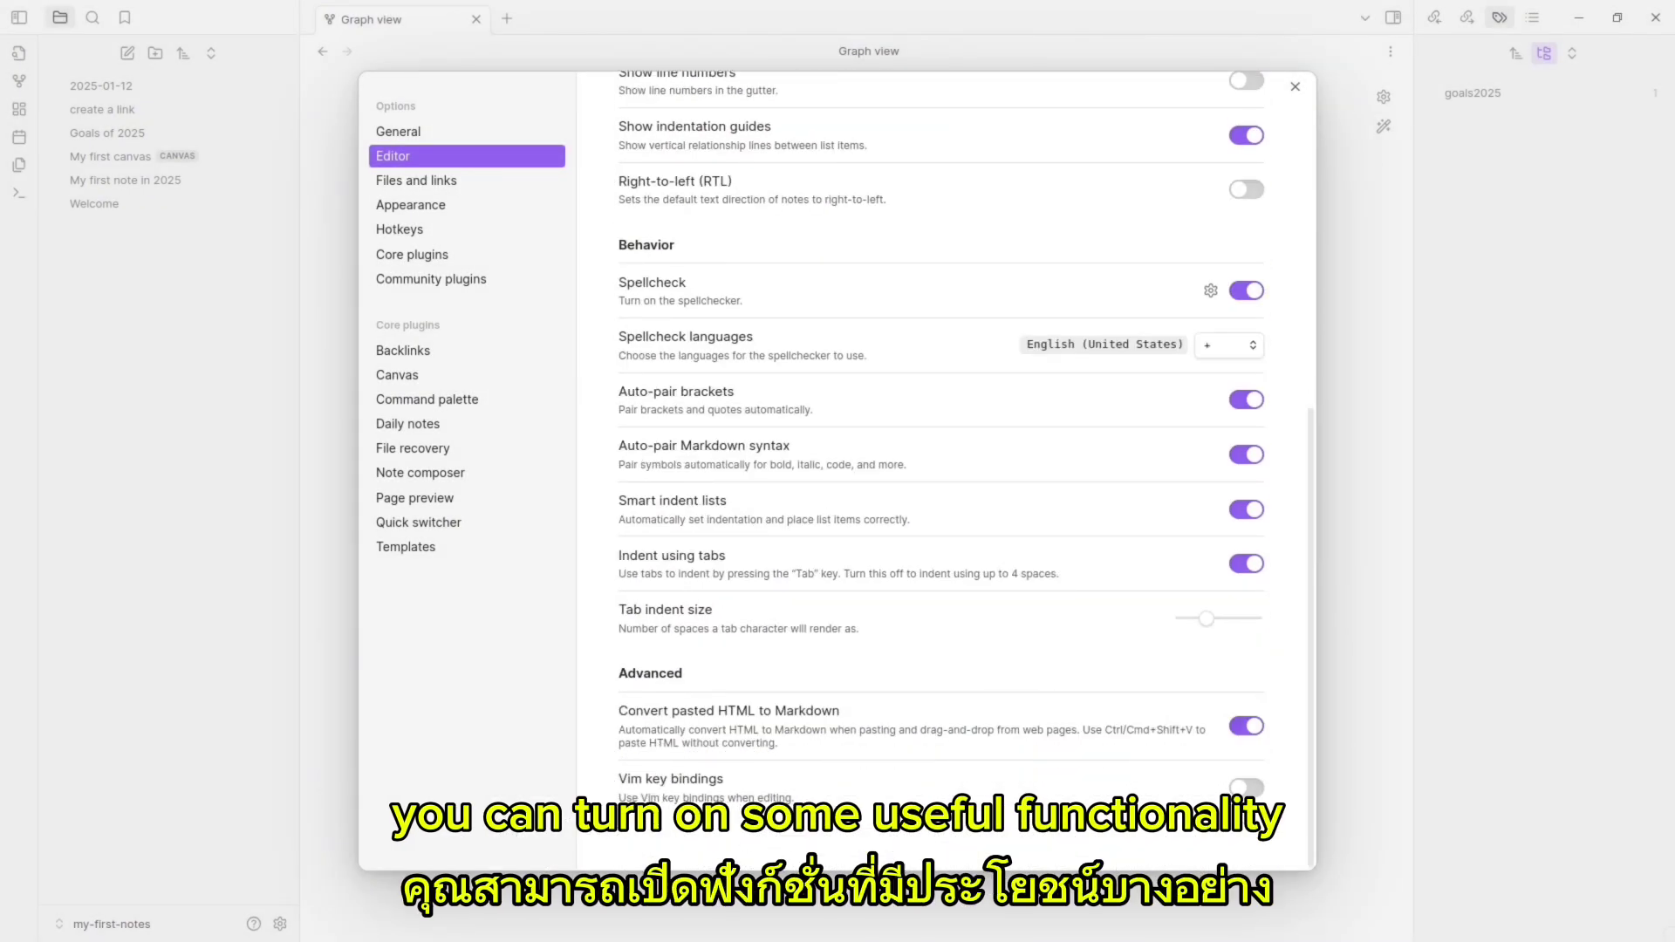
click(466, 181)
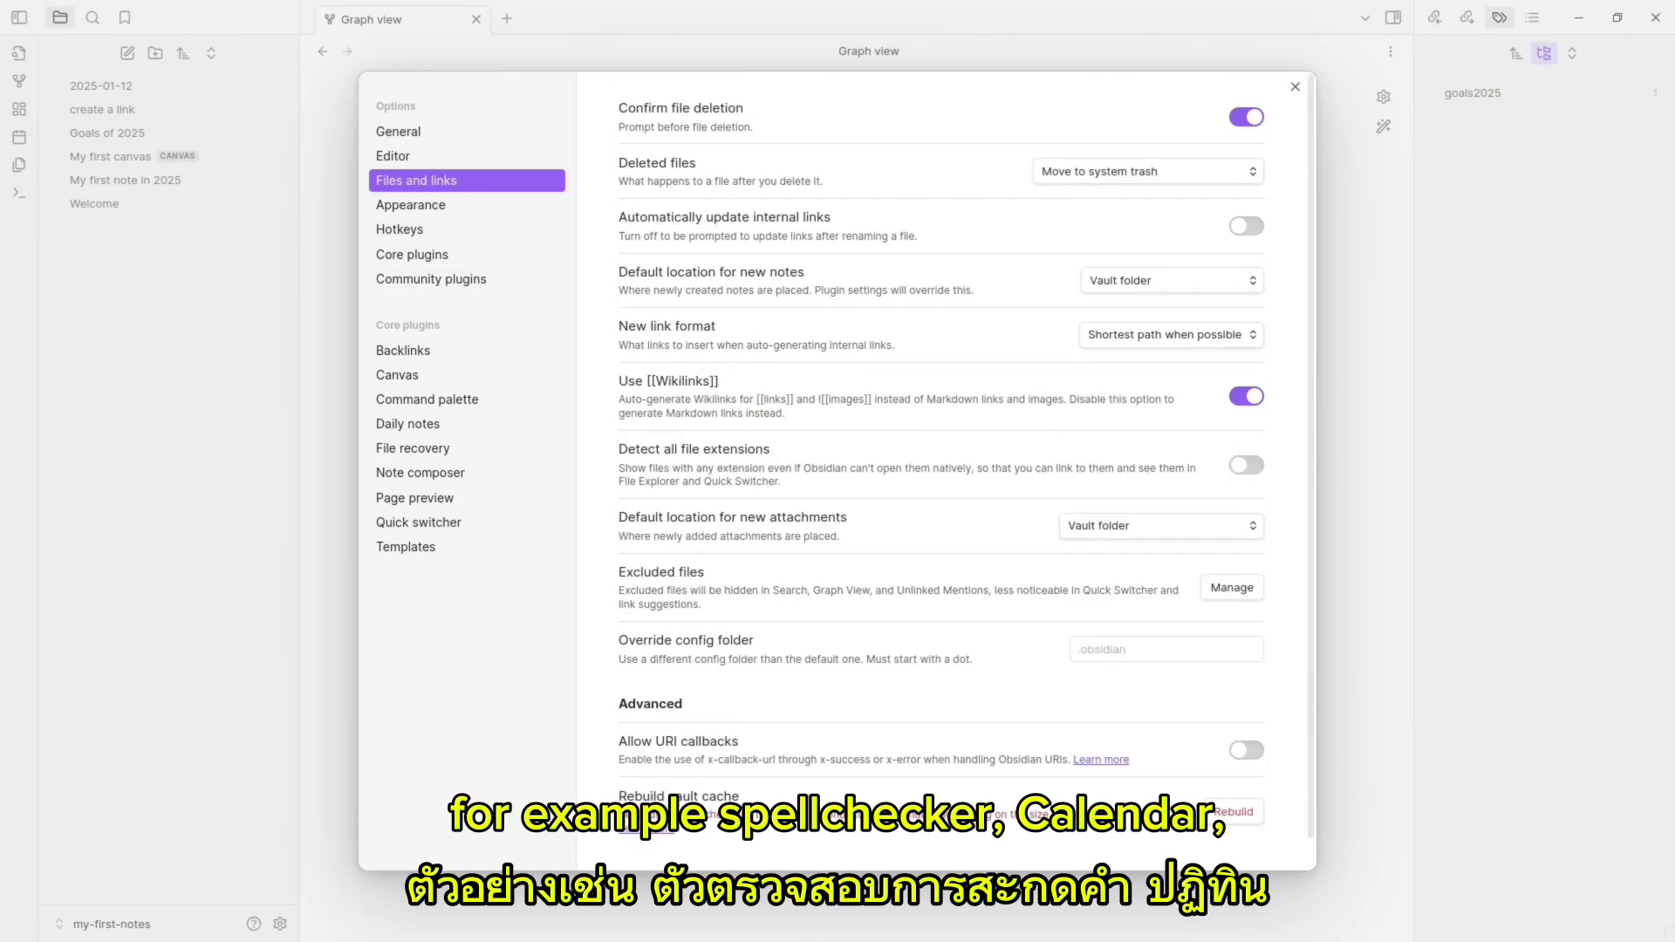
Change the accent color in the Appearance settings to a deep blue-violet.
click(410, 204)
click(1251, 170)
drag(1367, 253, 1298, 256)
click(1252, 170)
click(1251, 170)
click(1440, 210)
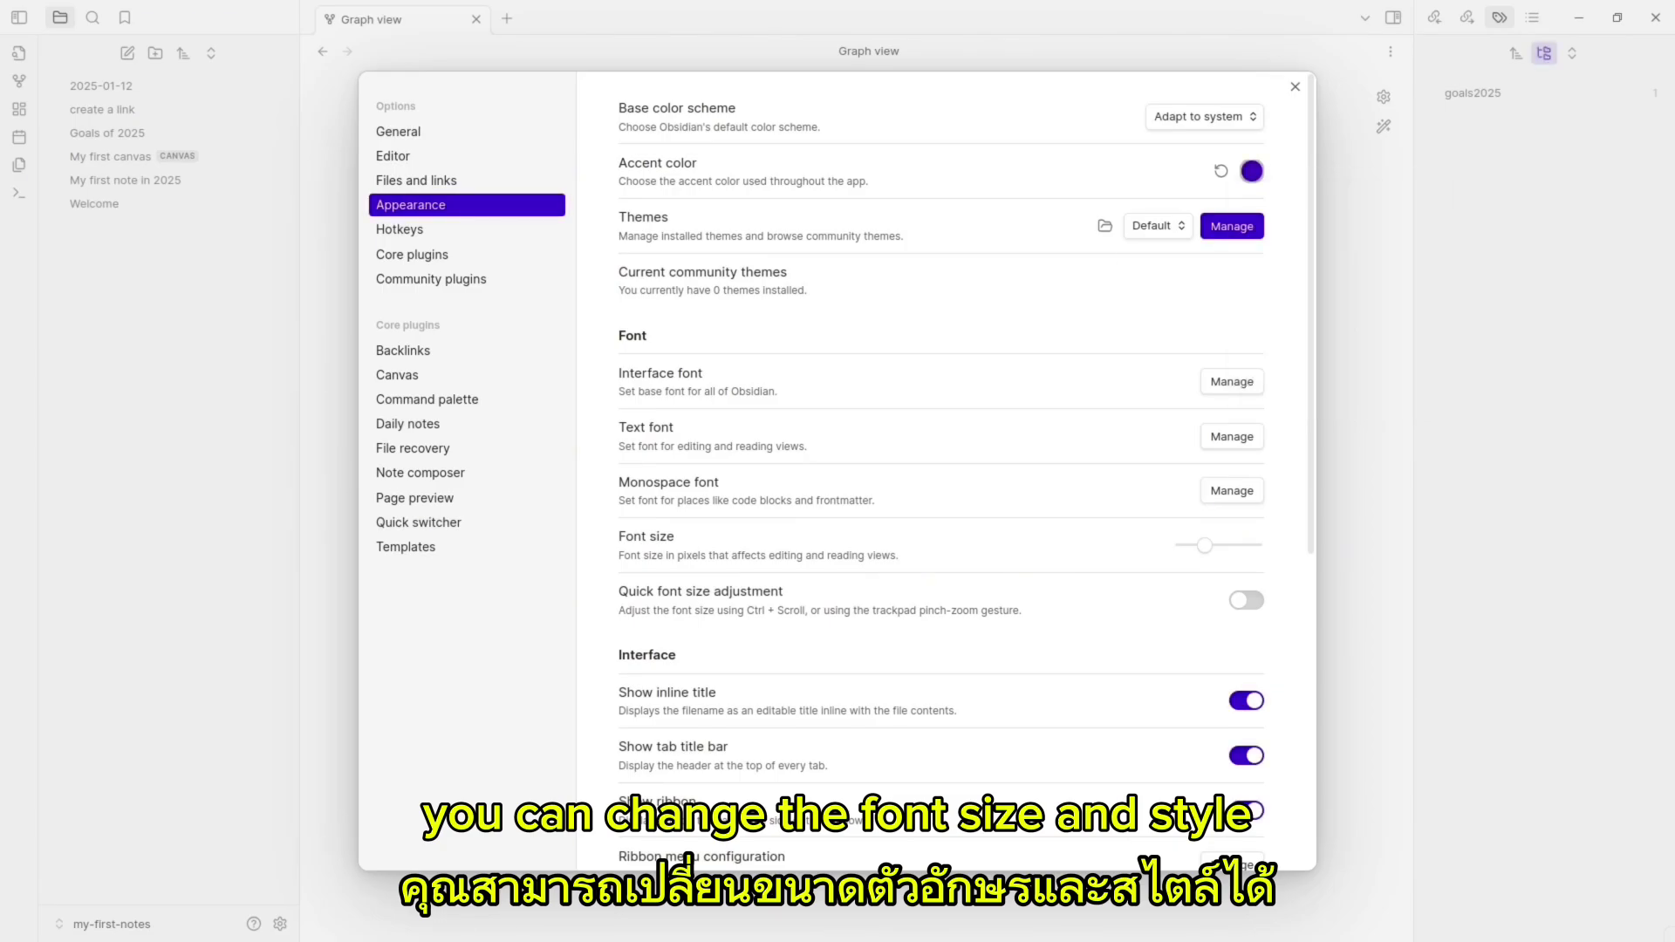
Increase the font size in the Appearance settings and look through the list of core plugins.
mouse_move(1212, 544)
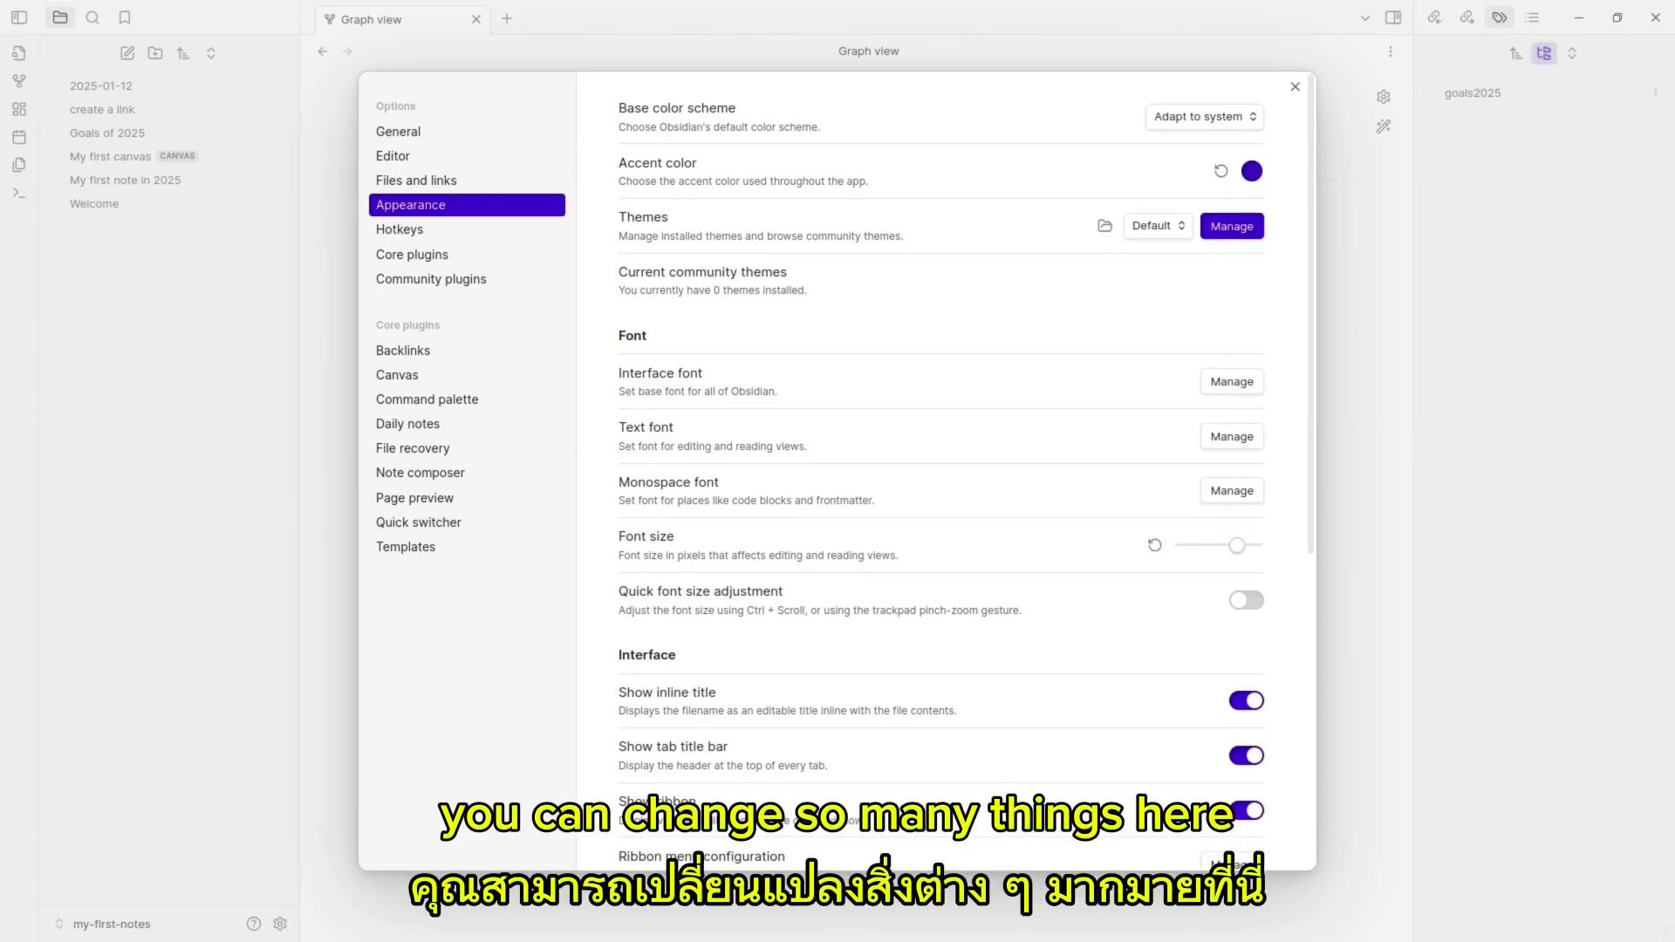
scroll(942, 472, down, 6)
click(412, 254)
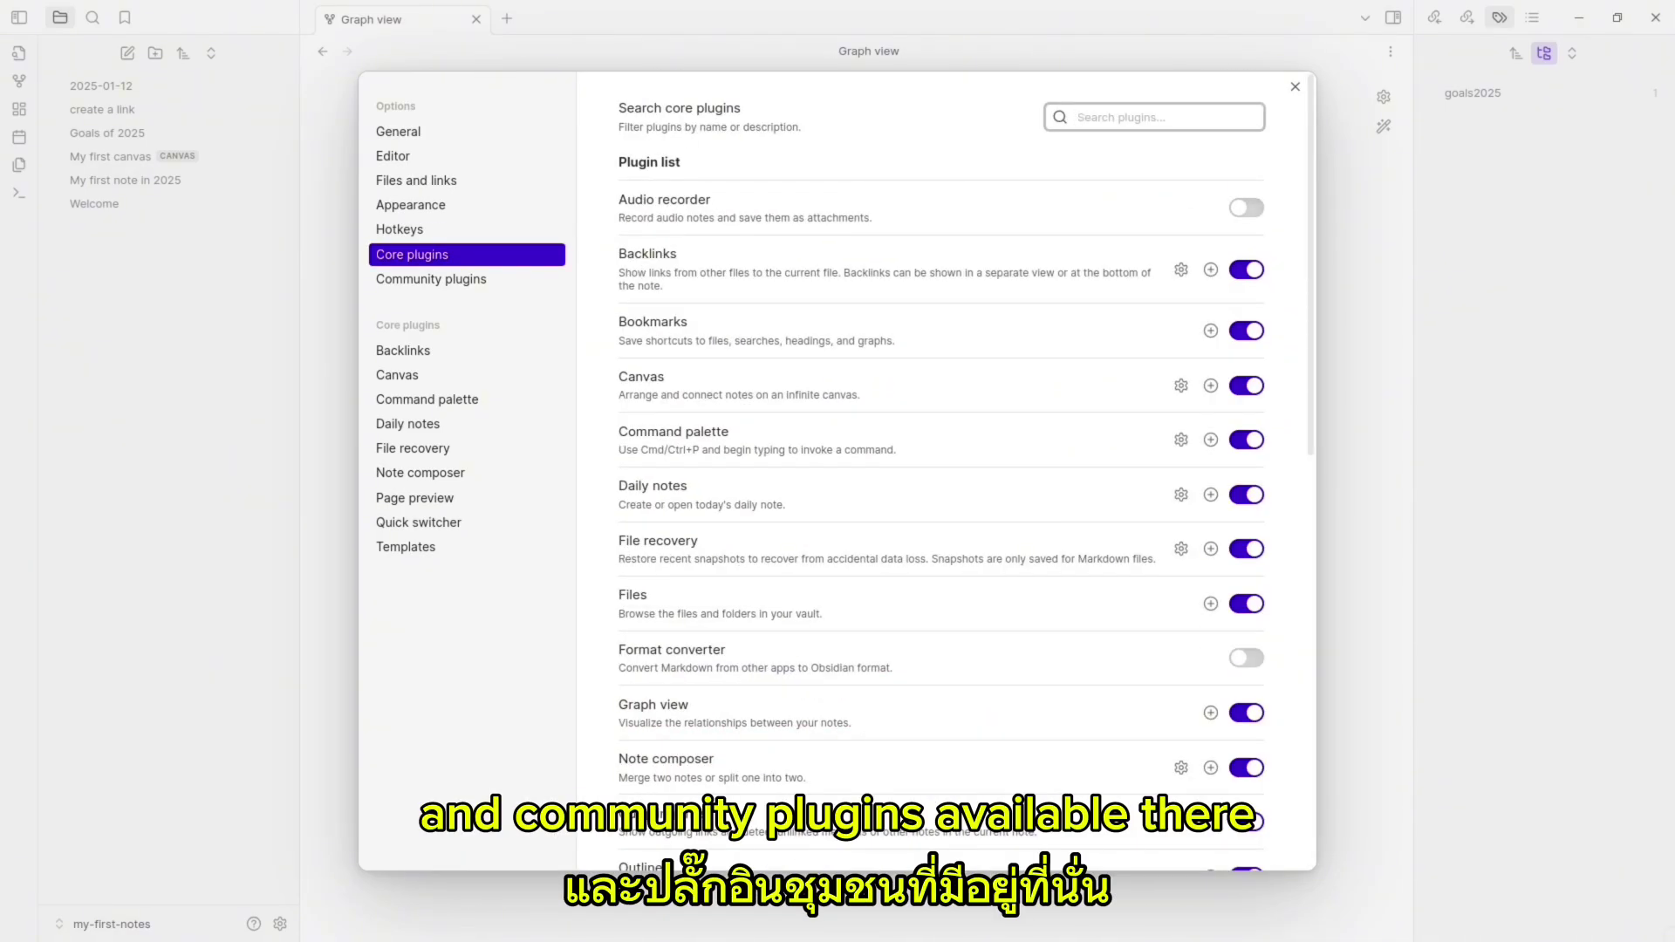
scroll(942, 471, down, 6)
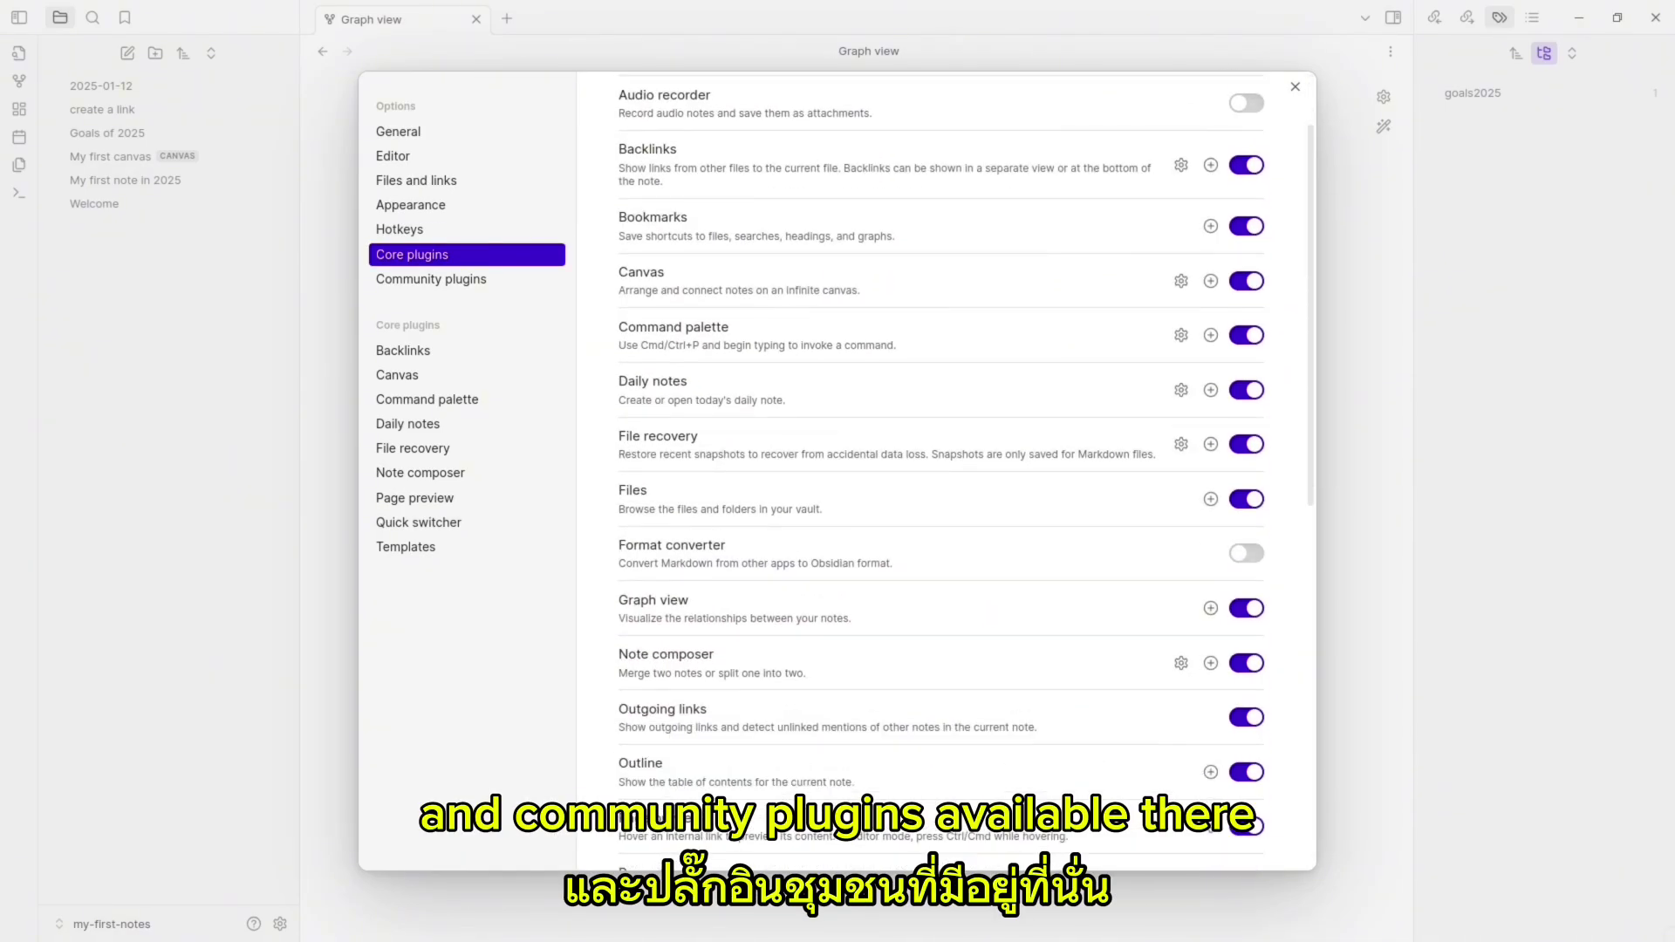
scroll(943, 472, down, 4)
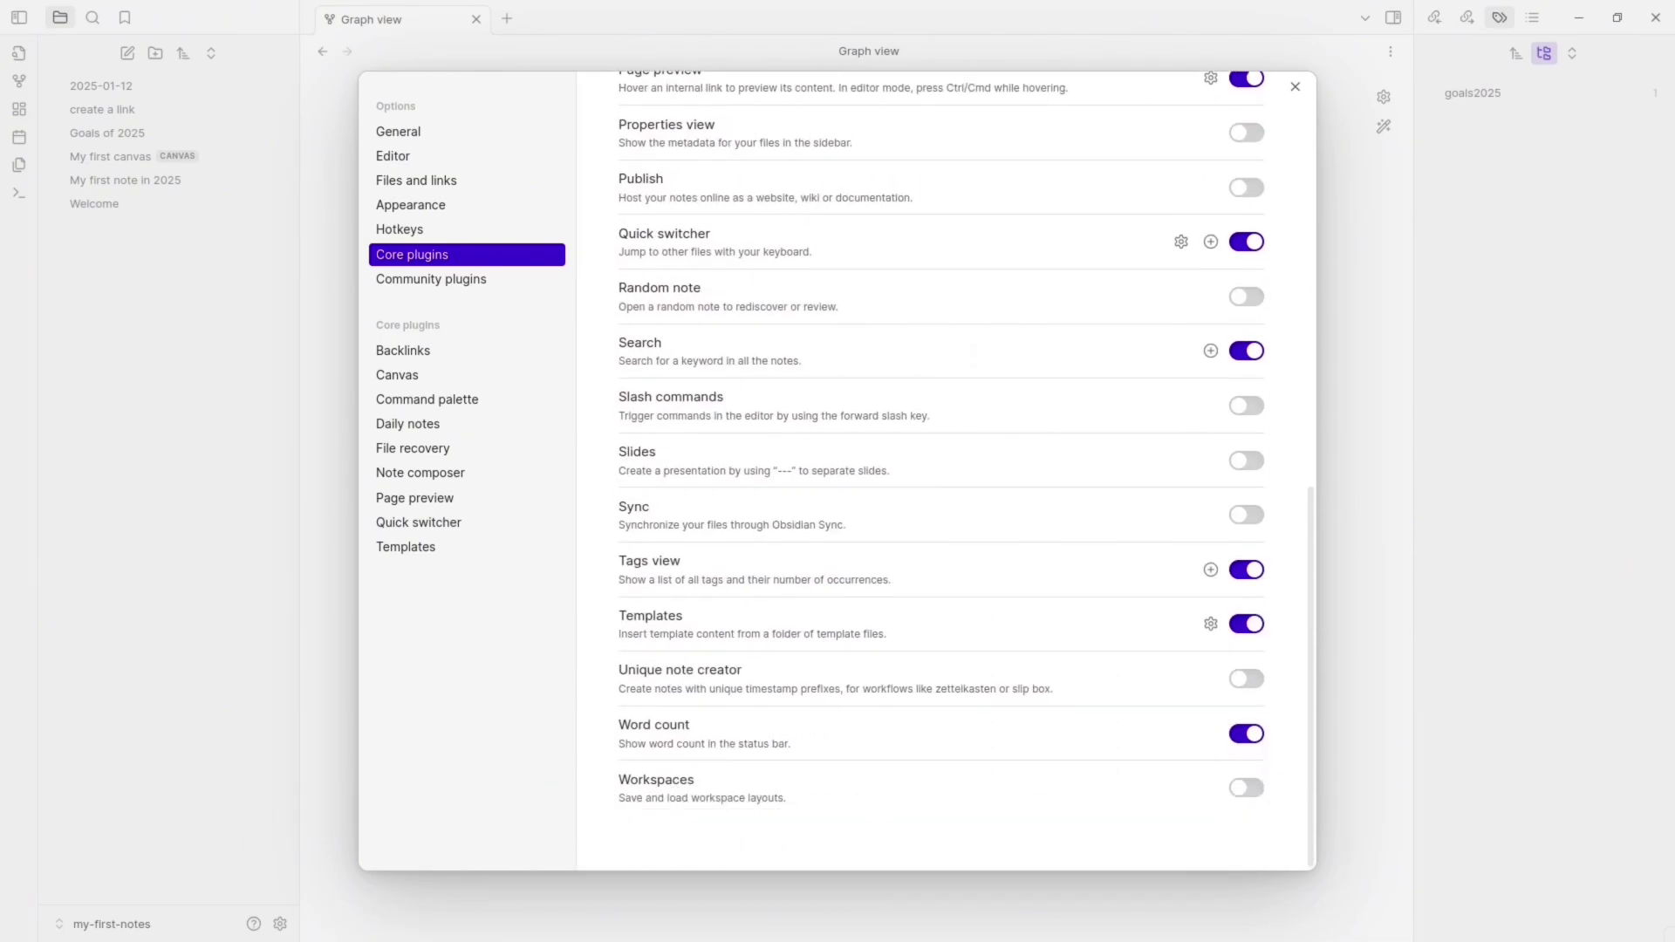
Turn on community plugins and browse the catalogue of available community plugins.
click(466, 279)
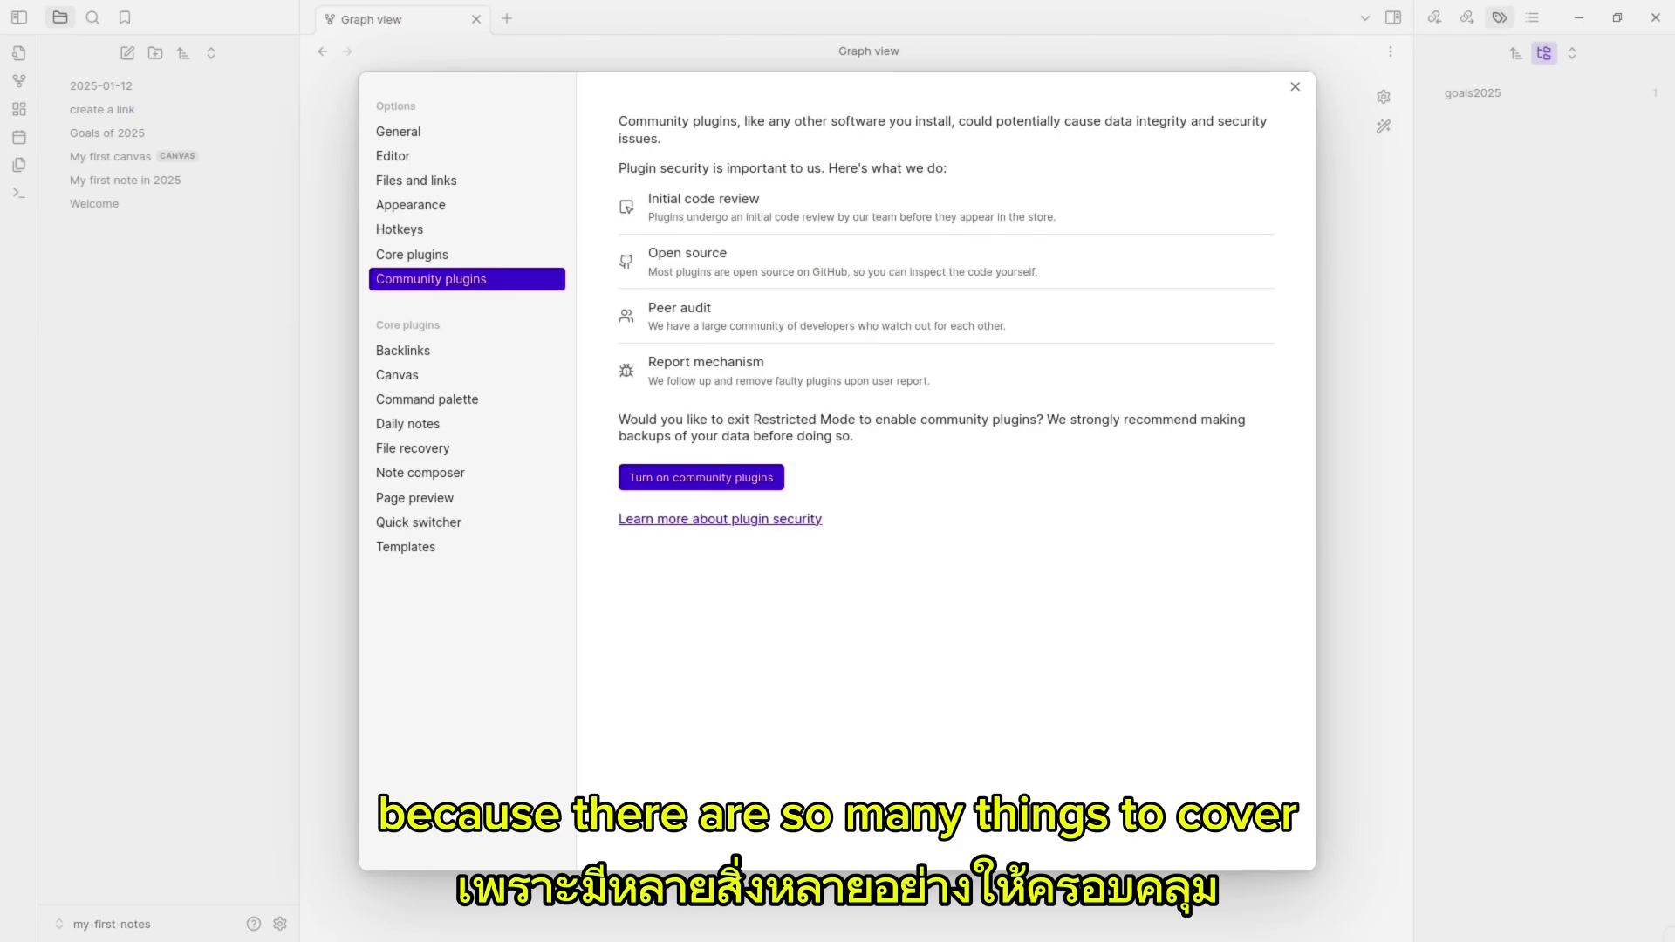
click(700, 477)
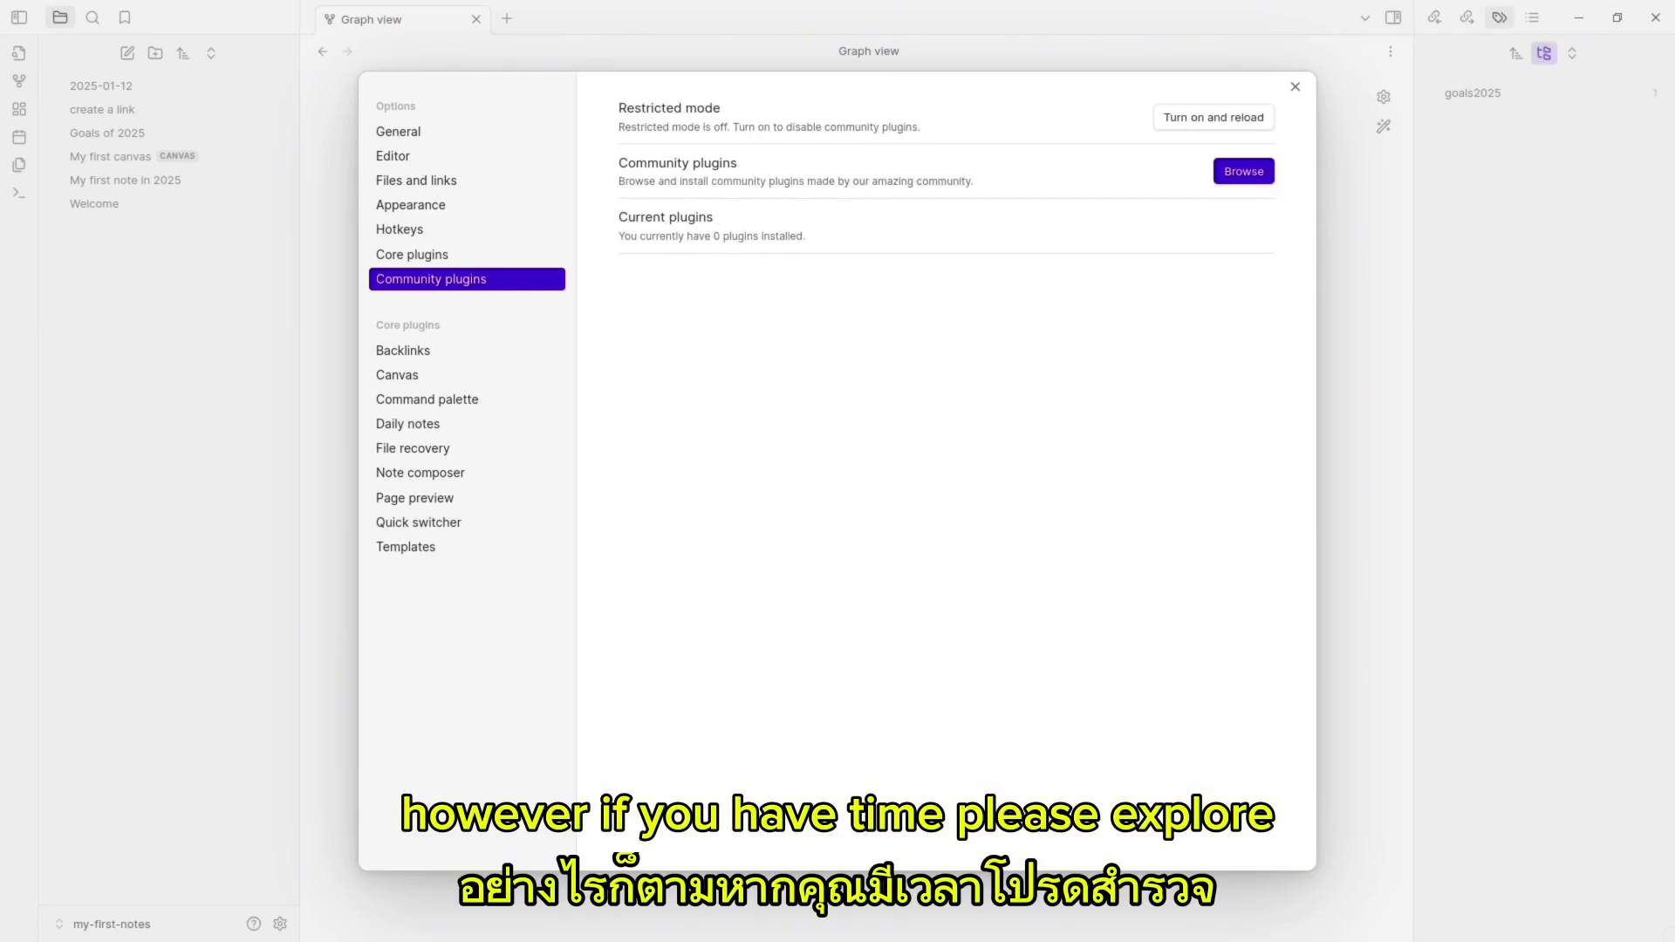
click(1243, 171)
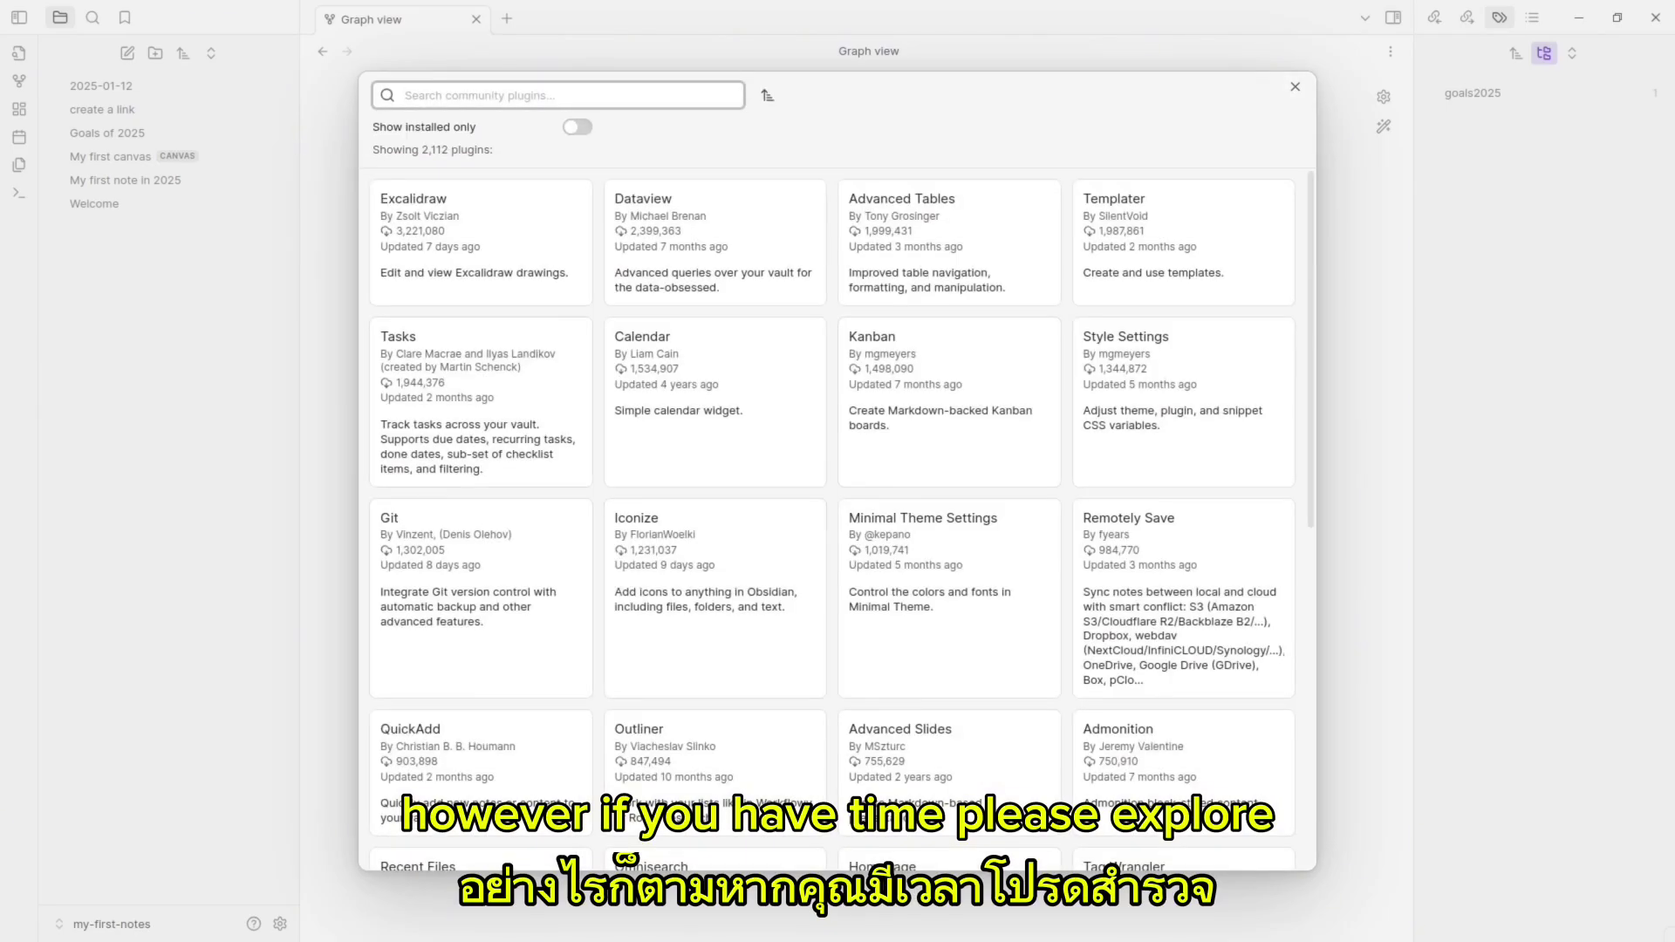
scroll(842, 519, down, 10)
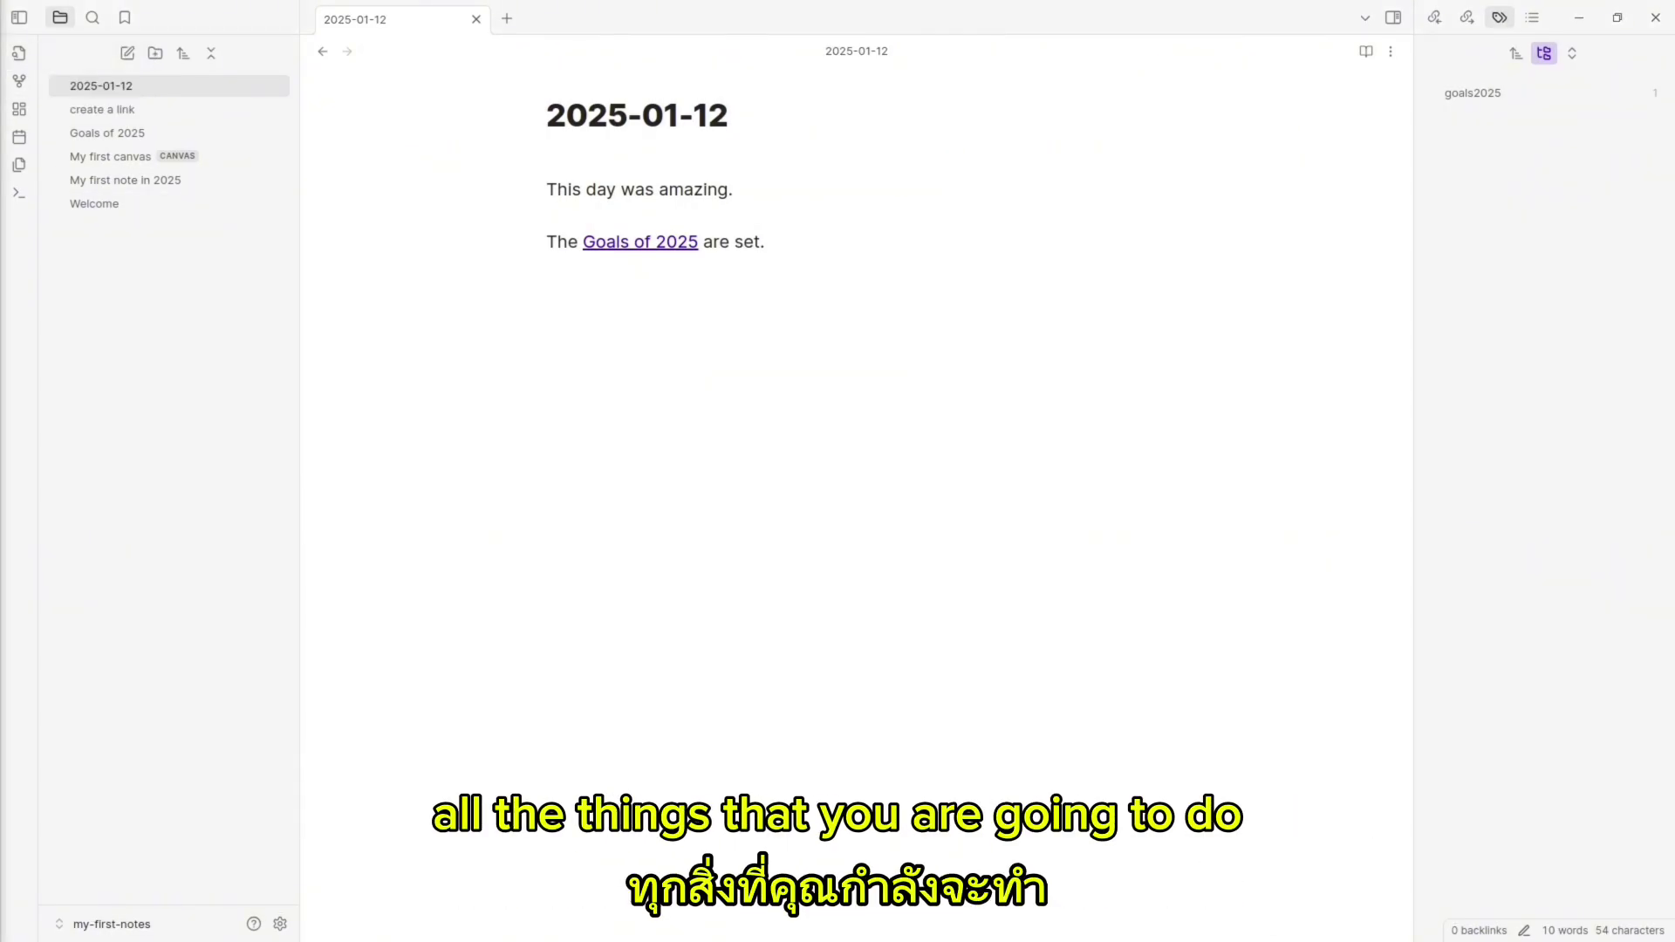
Create a new folder named 2025 in the vault.
click(156, 53)
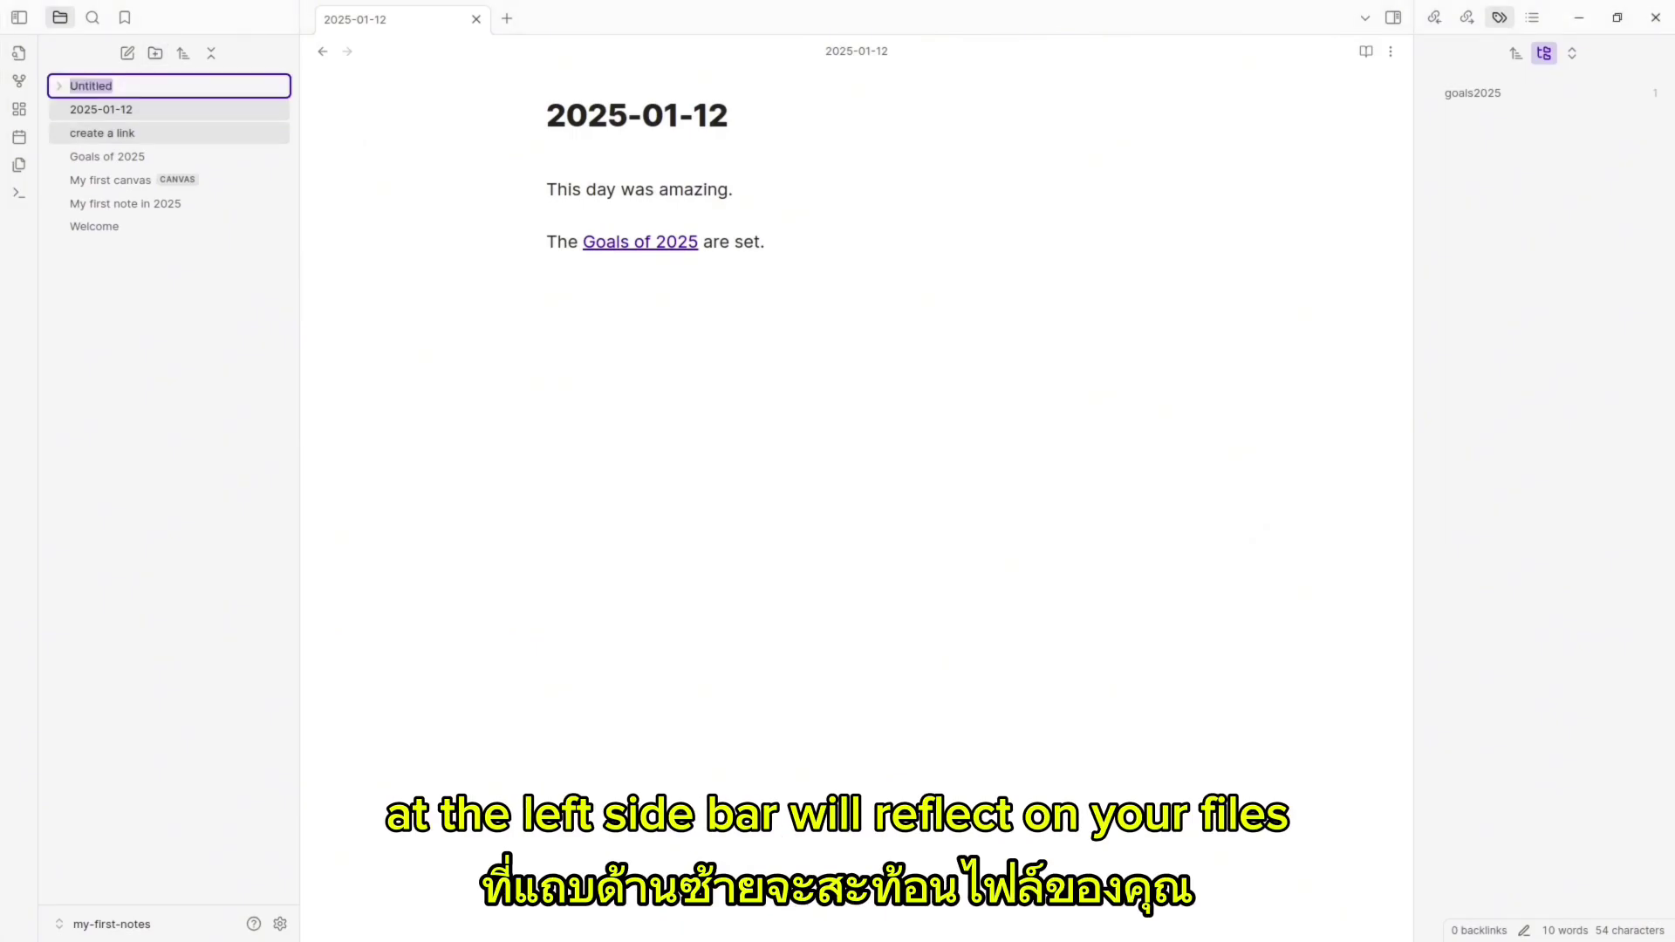
text(2025)
key(Return)
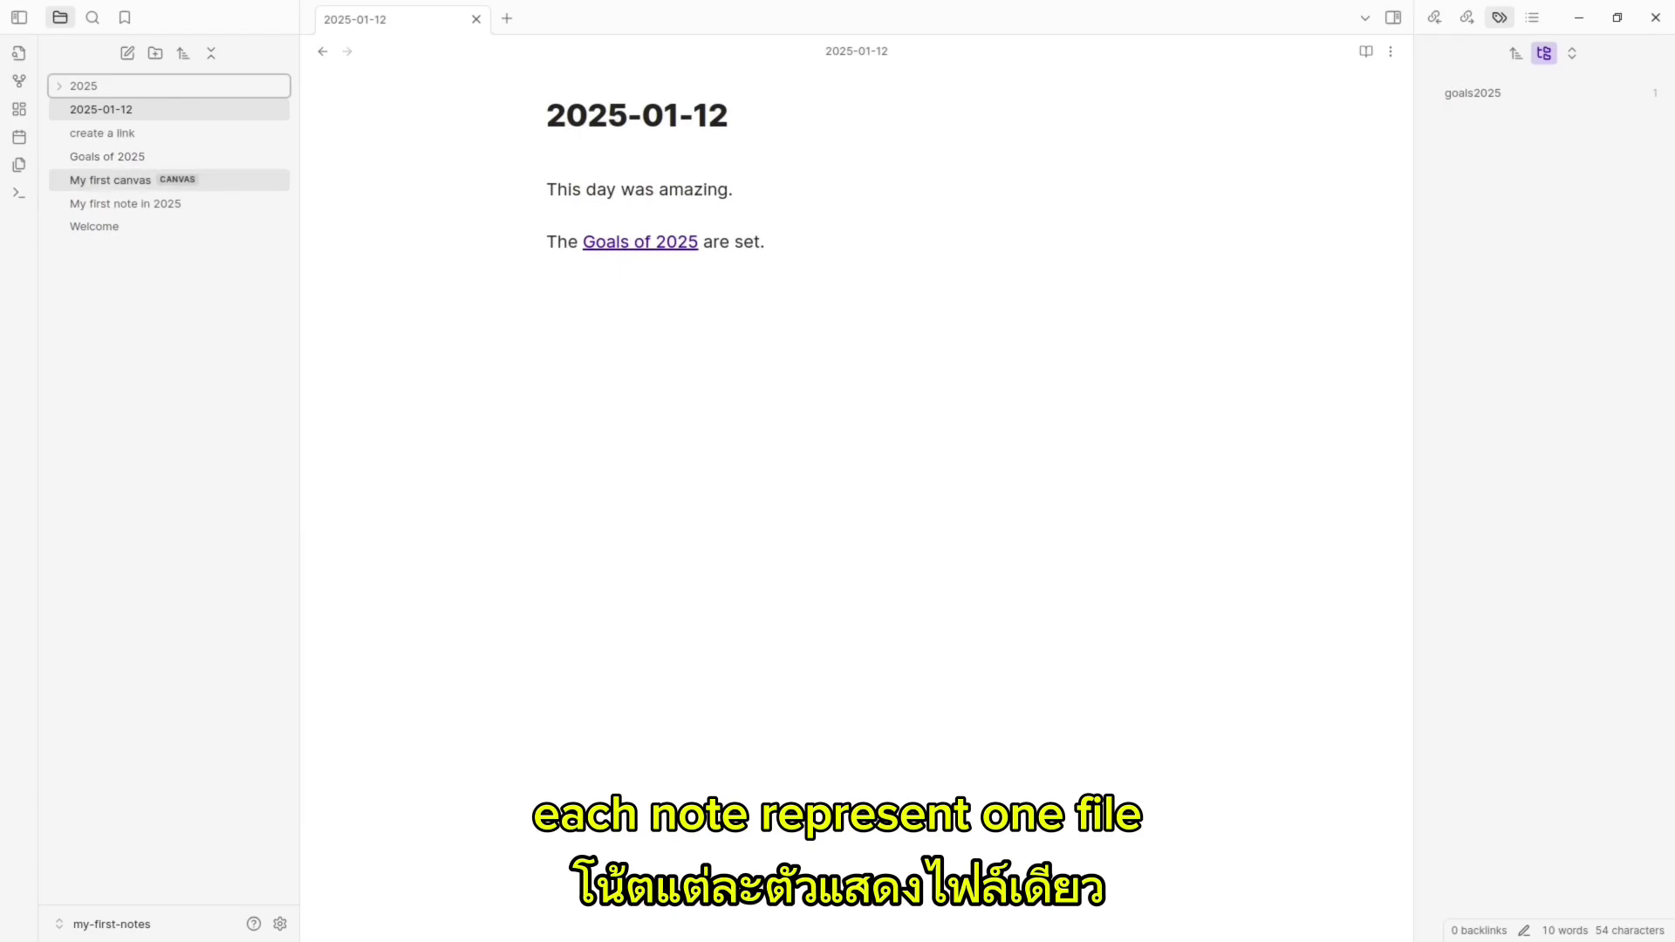
View My first canvas, and move the notes My first note in 2025, Goals of 2025 and 2025-01-12 into the 2025 folder.
click(110, 180)
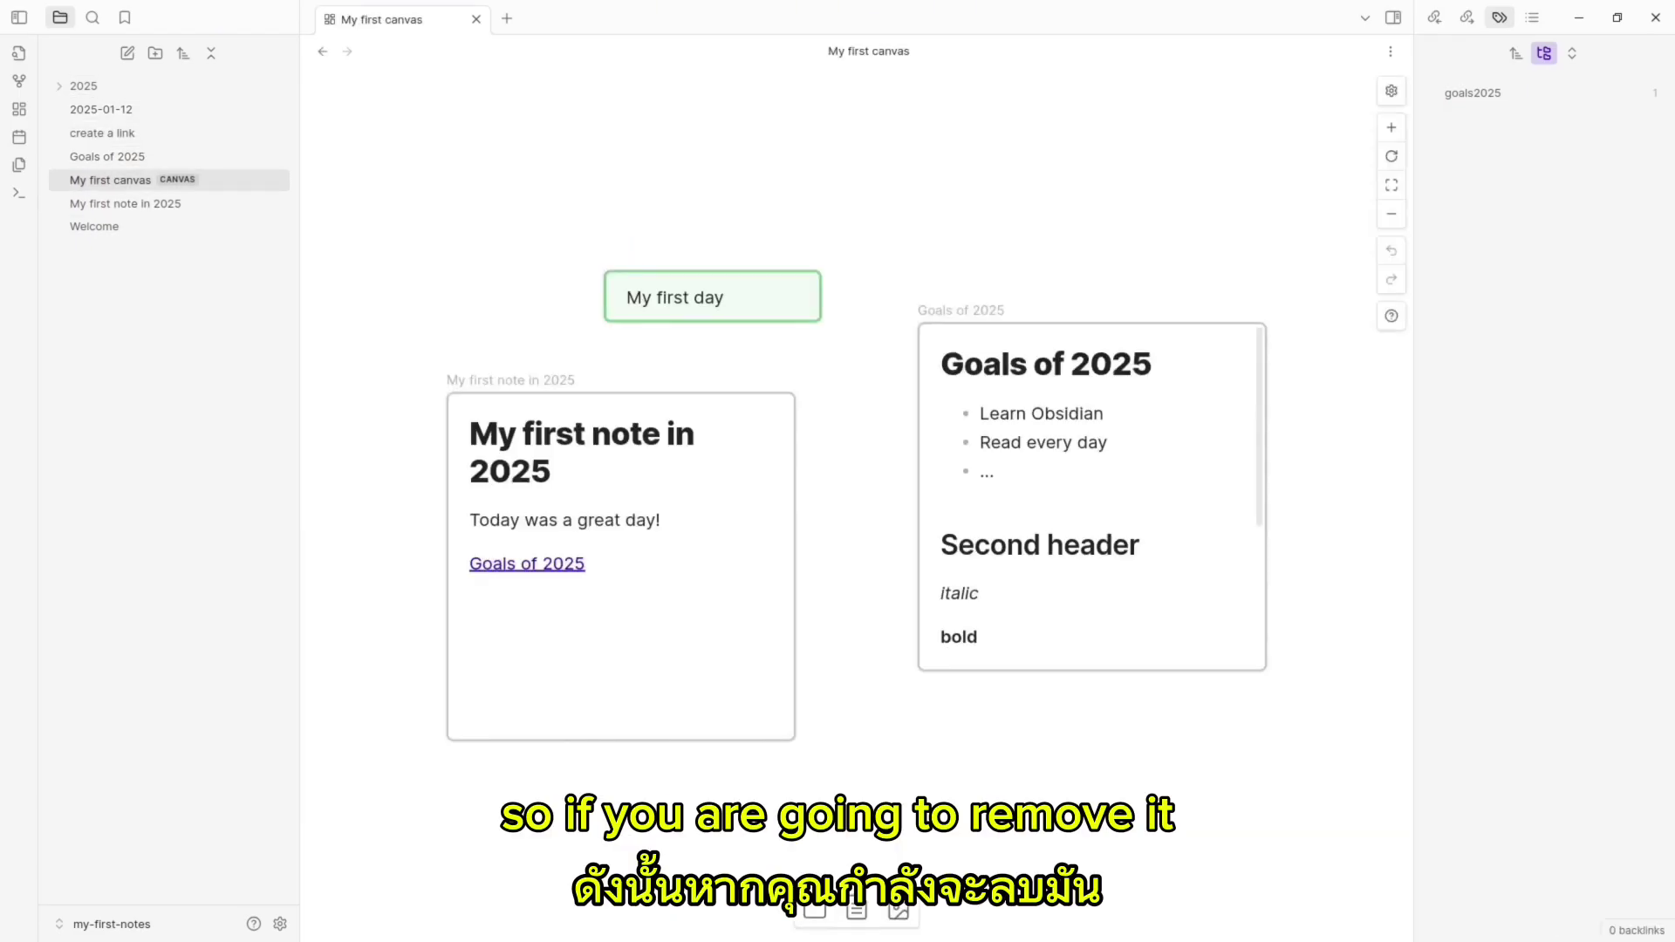
click(124, 204)
drag(125, 204, 86, 86)
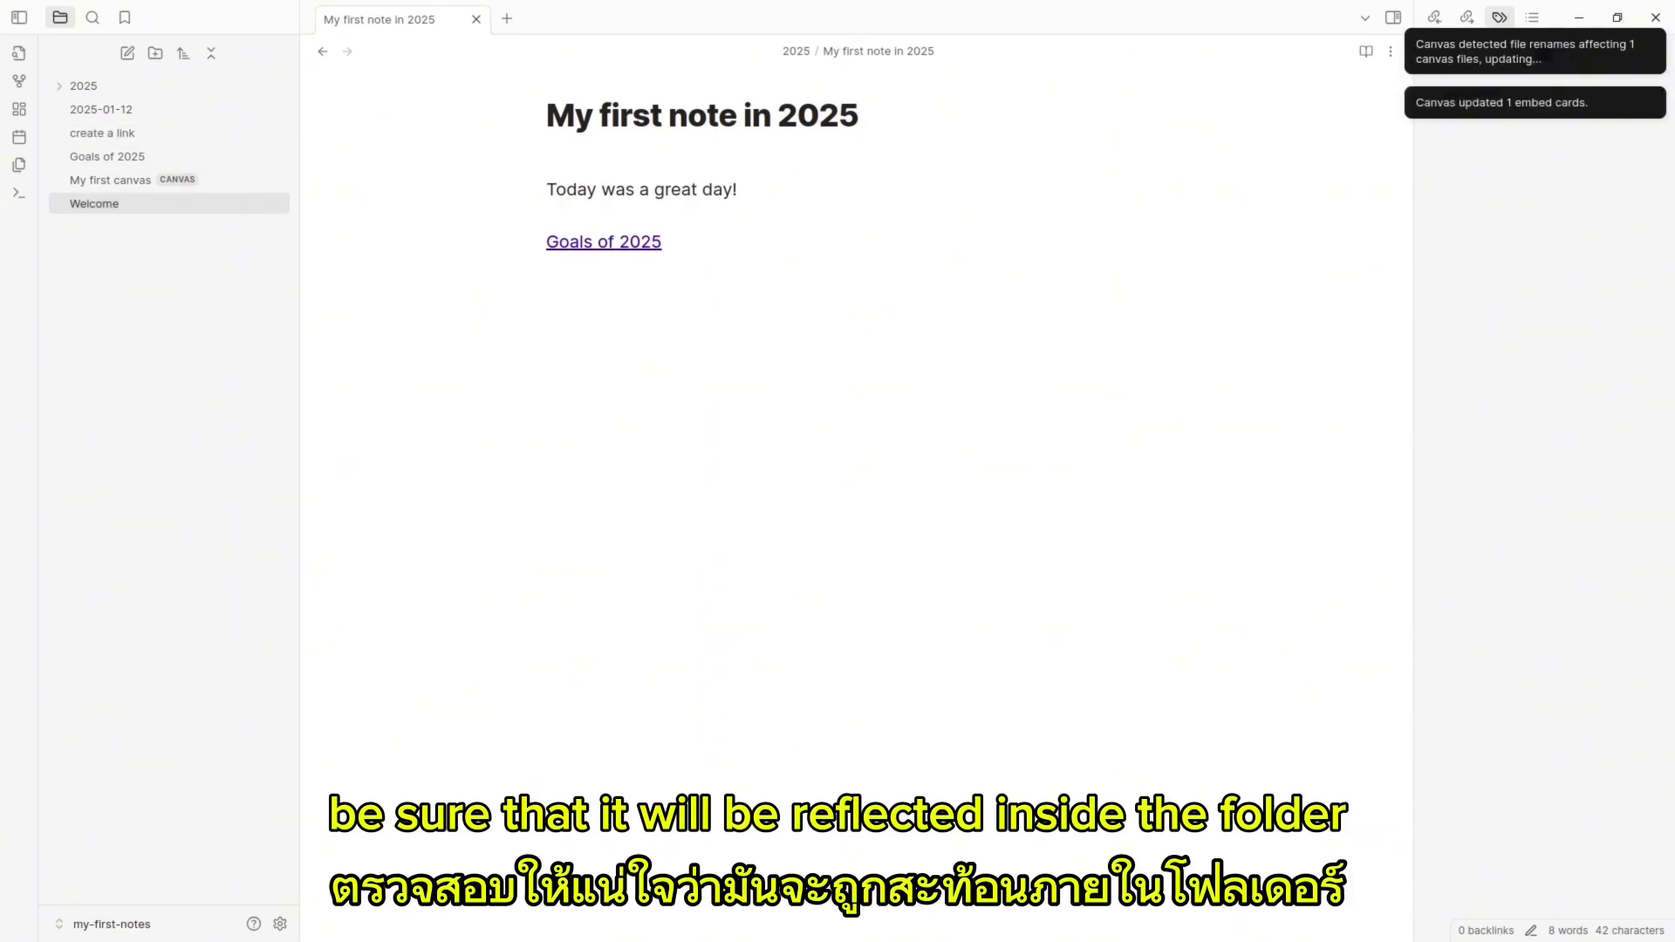
drag(105, 156, 84, 86)
Delete the "create a link" note from the vault and confirm the deletion.
click(102, 109)
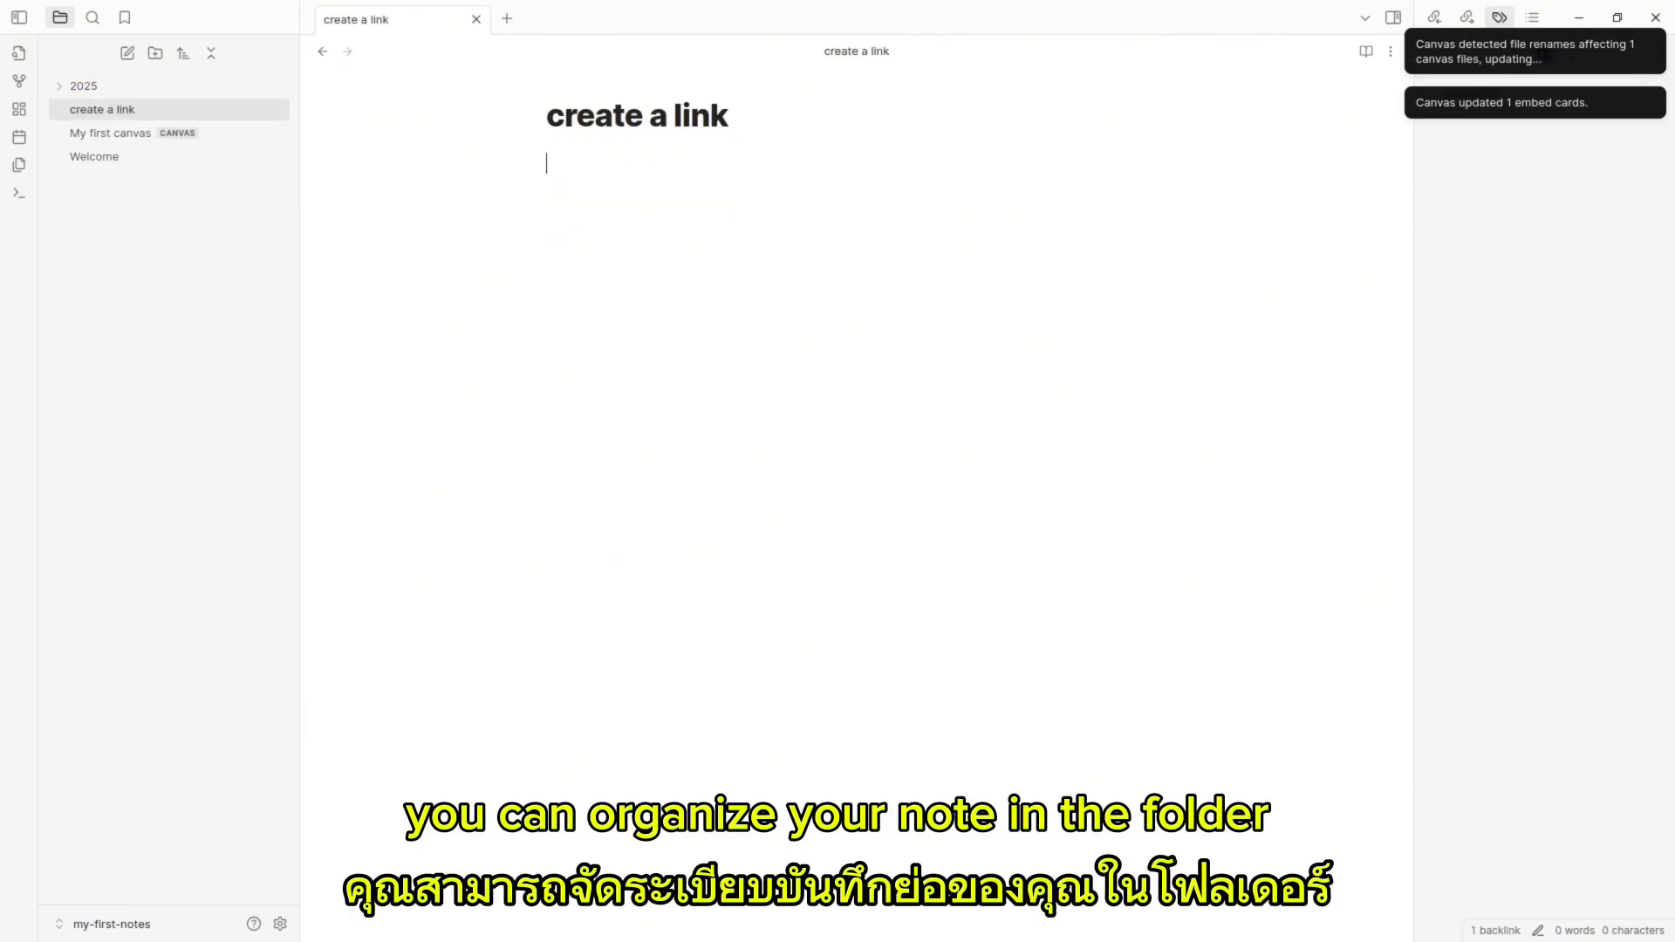
right_click(99, 114)
click(146, 418)
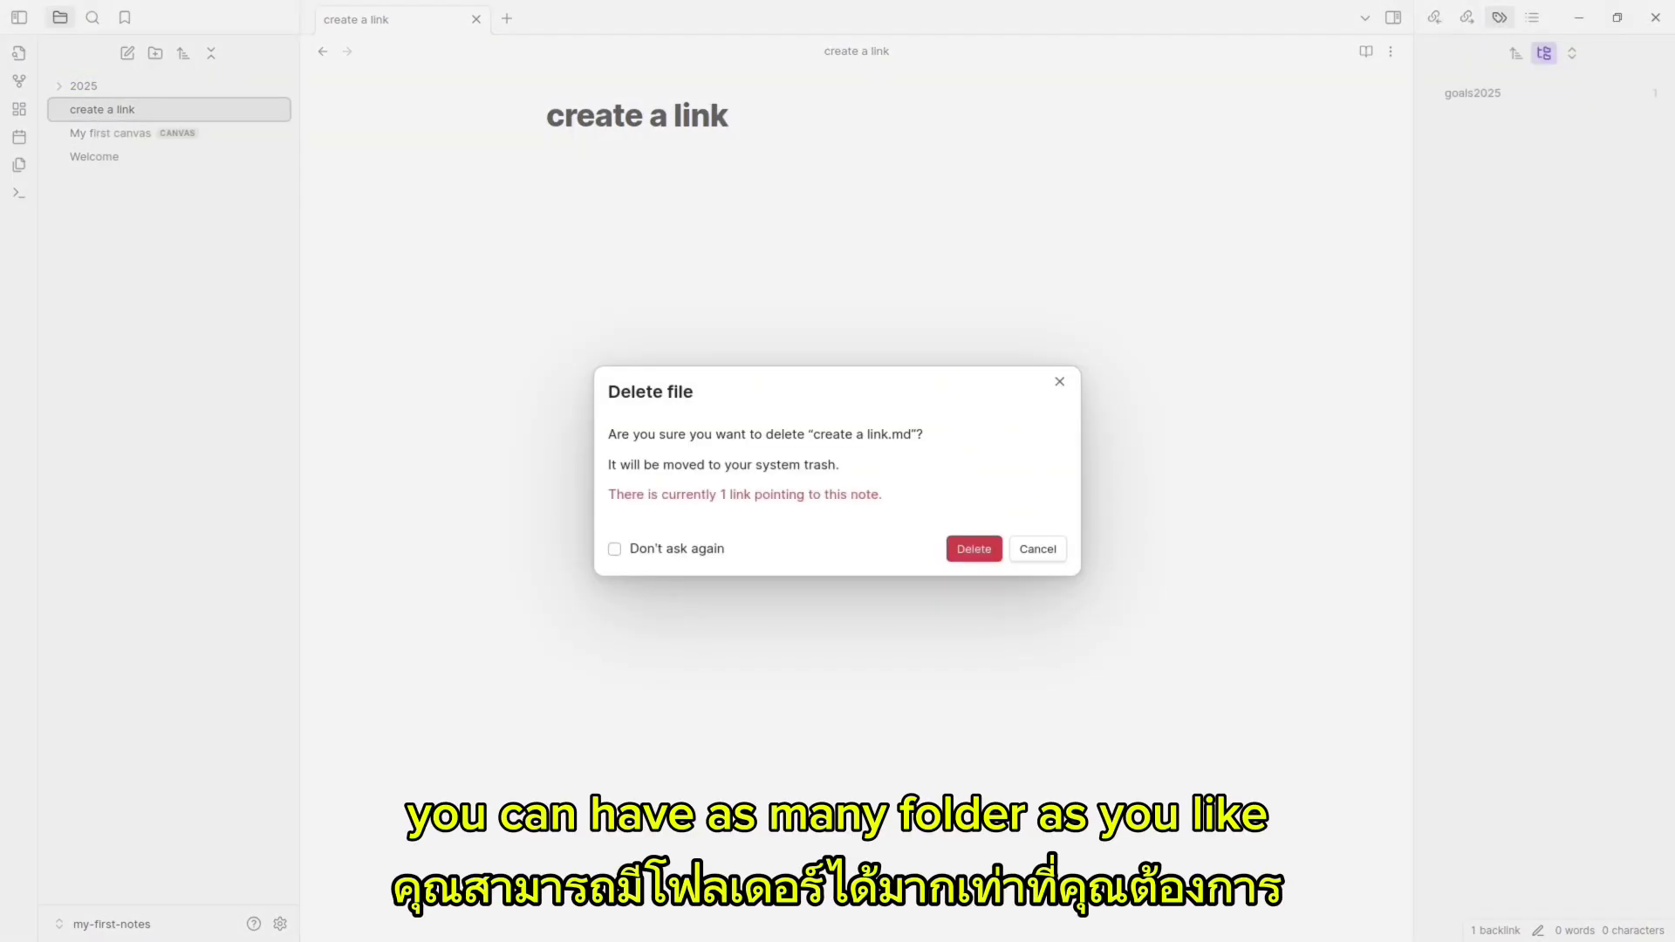
click(973, 549)
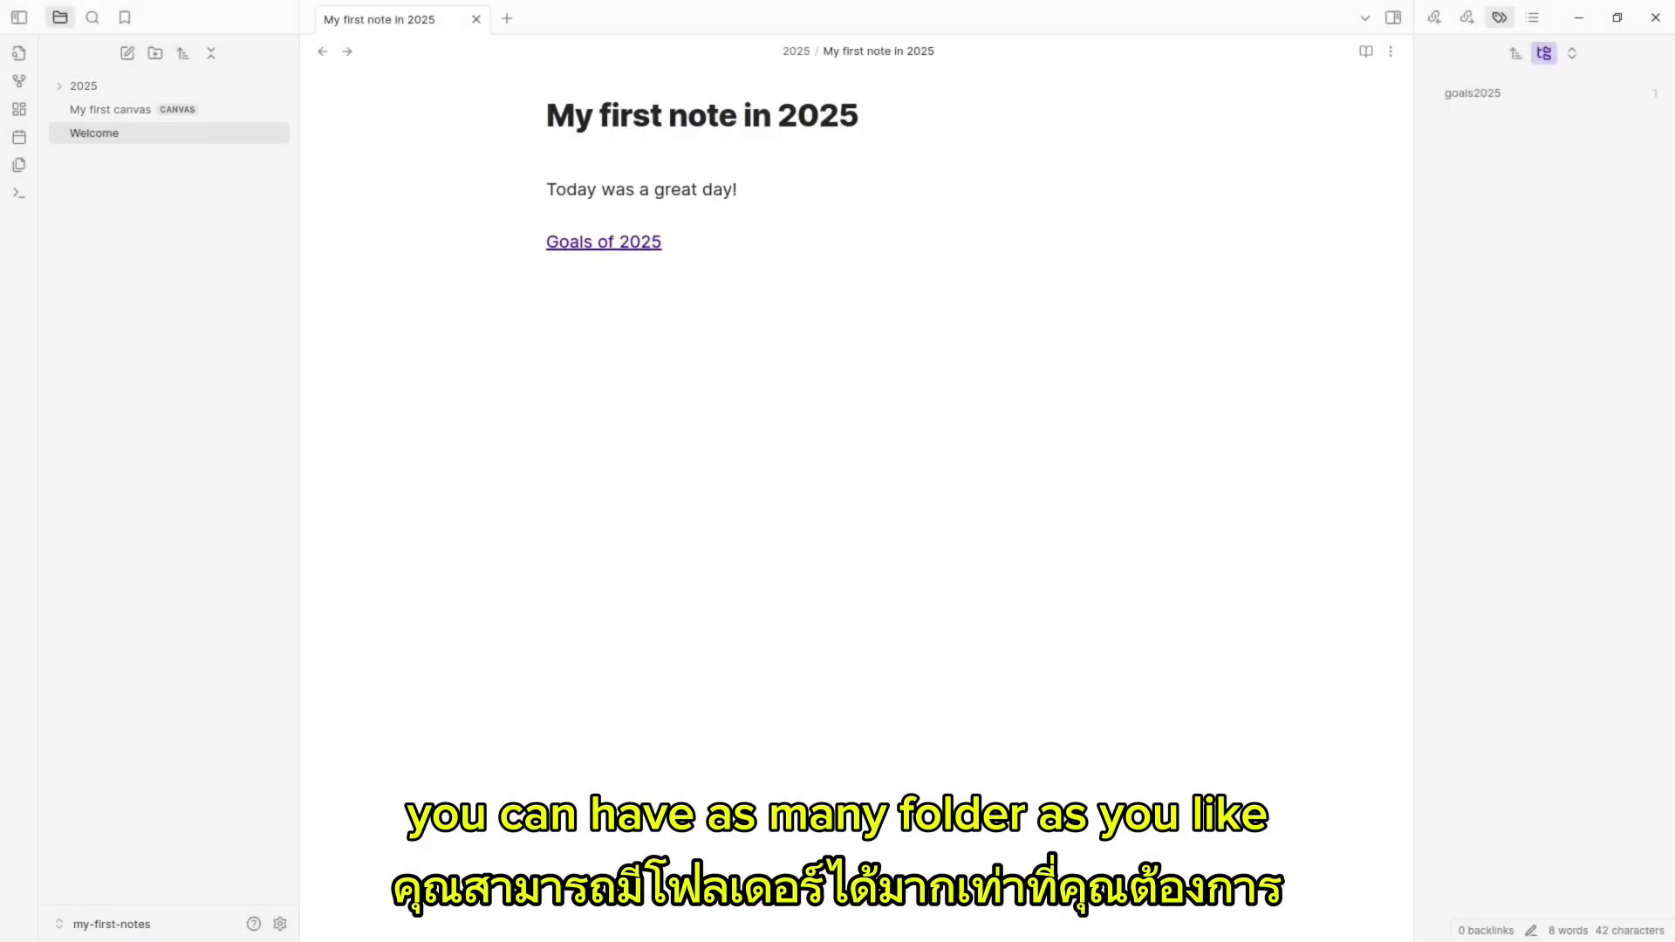
Delete the Welcome note from the vault and confirm the deletion.
click(94, 133)
right_click(126, 133)
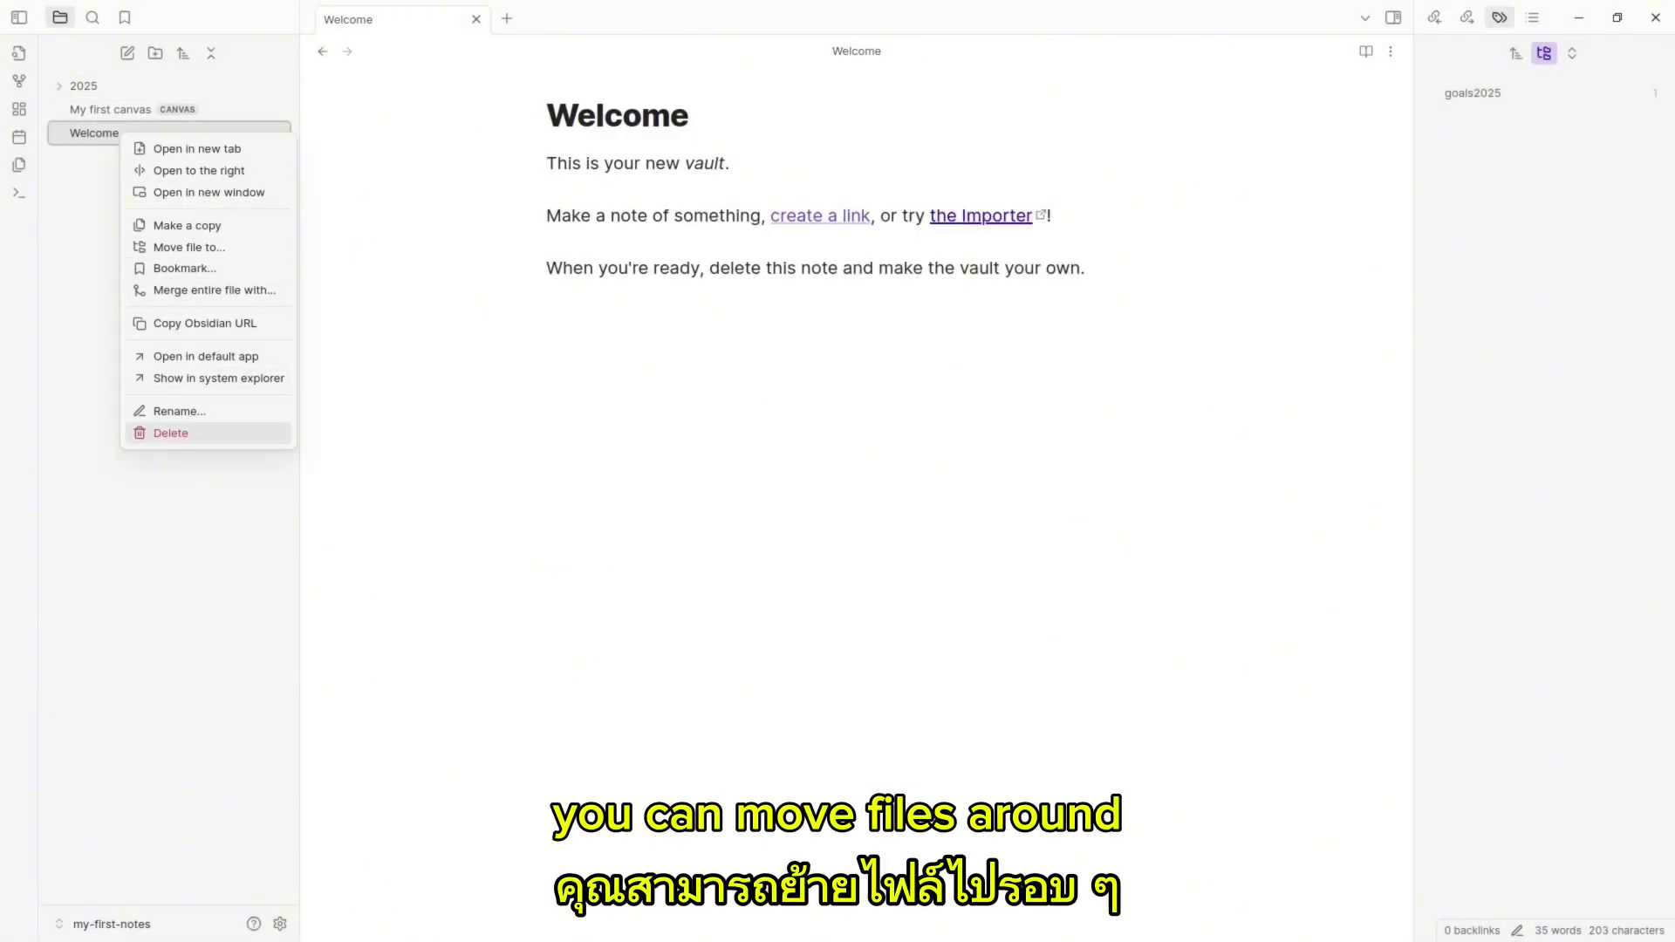
click(149, 433)
click(973, 533)
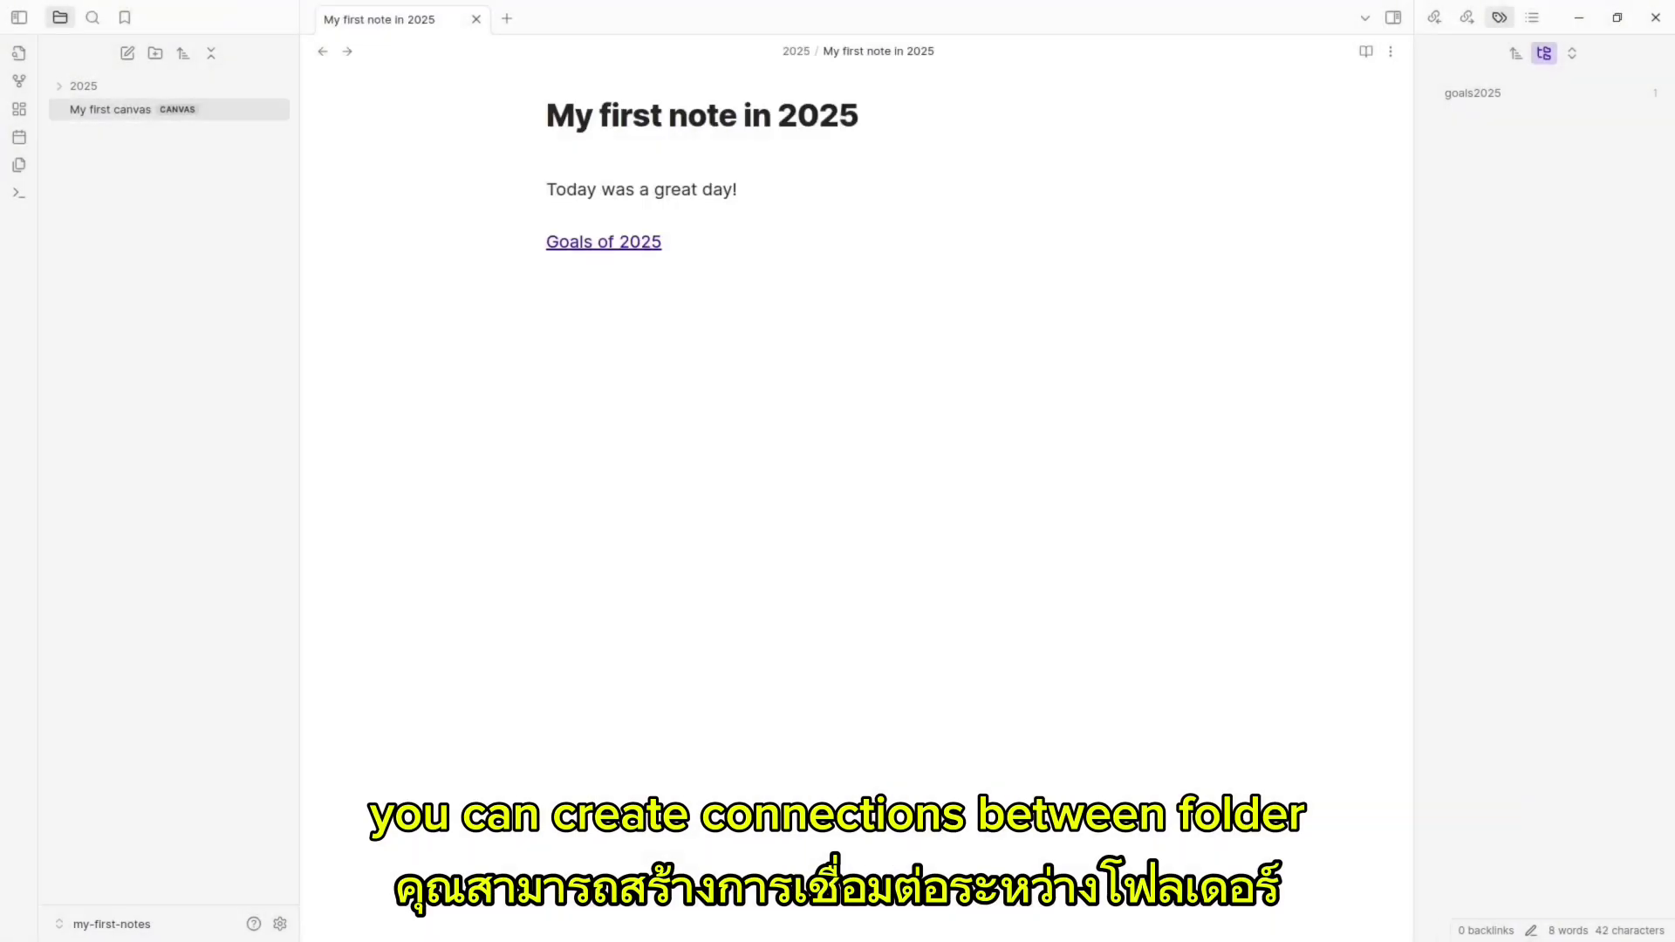